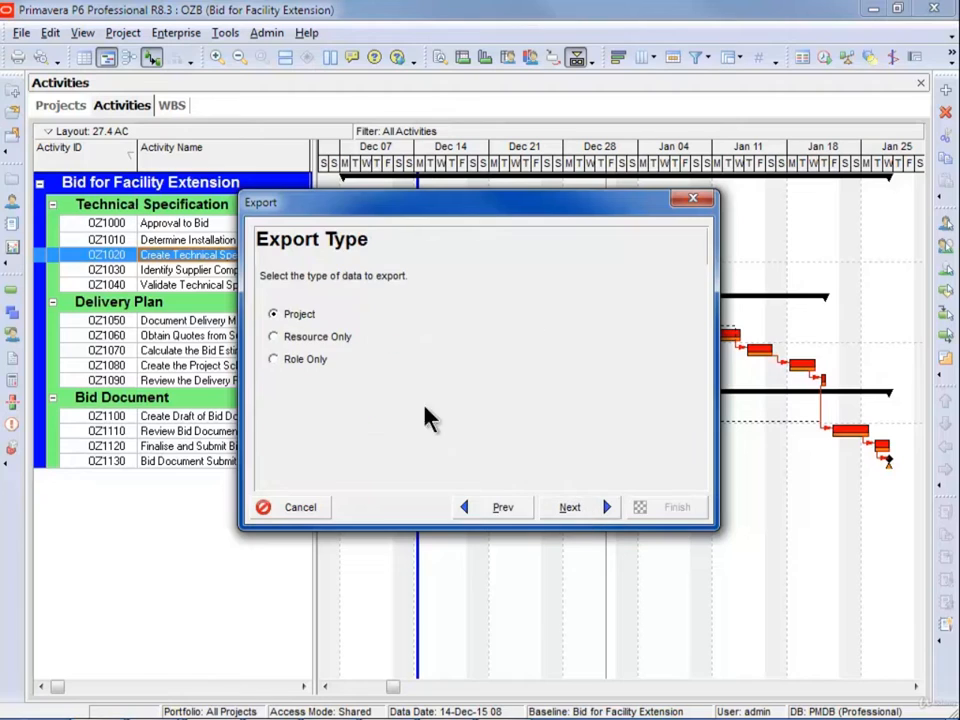
- Export the OZB project data as the XER file DEMO XER EXPORT.xer on the Desktop
click(301, 337)
click(302, 360)
click(308, 316)
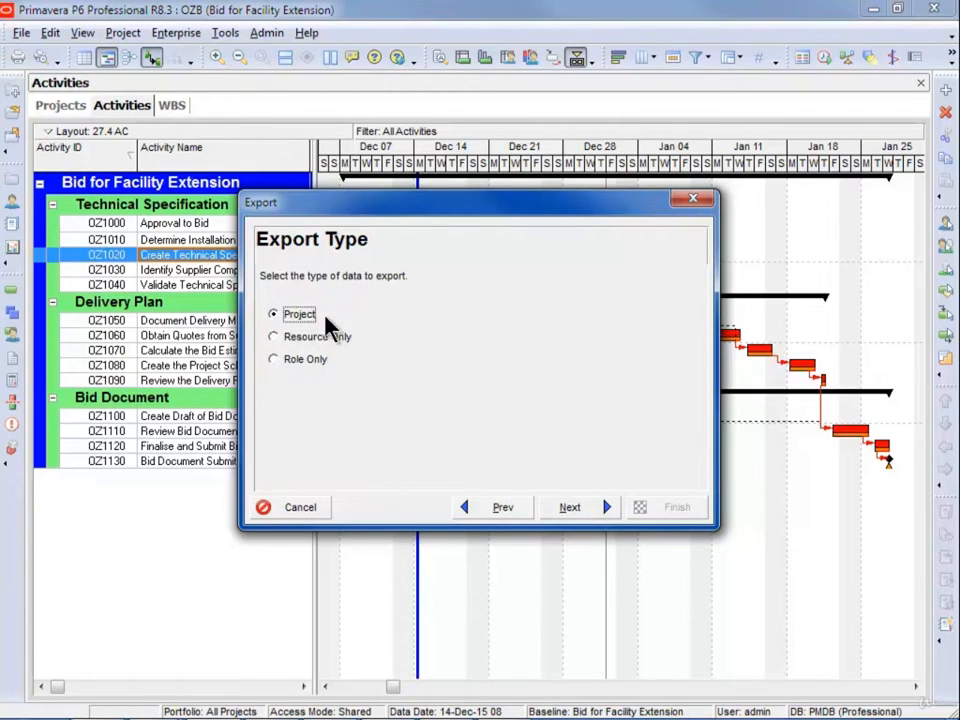
click(580, 510)
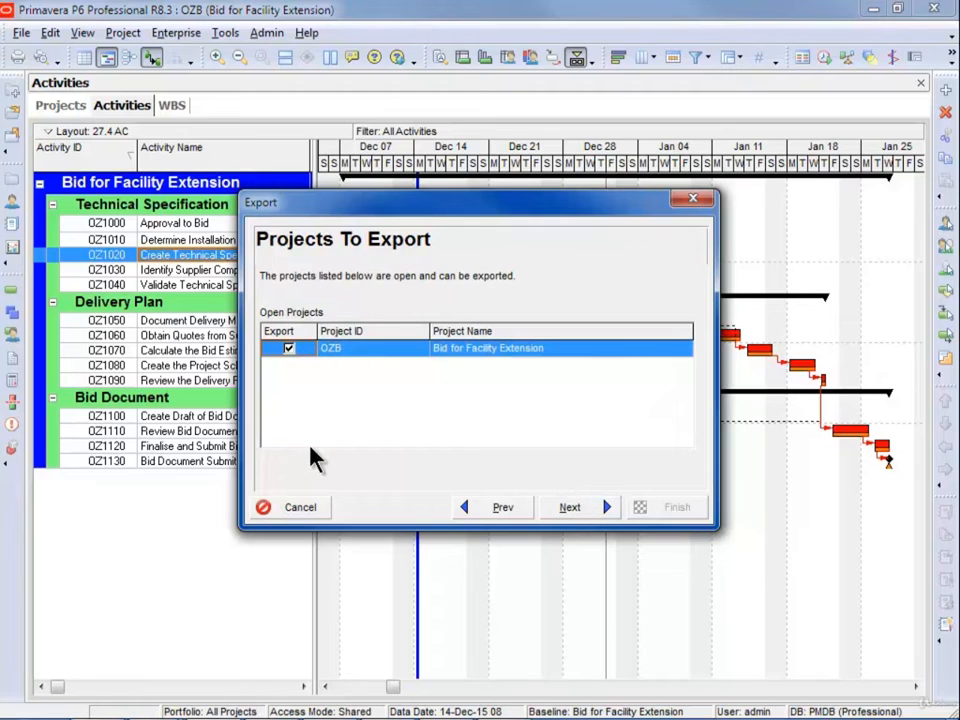
click(588, 507)
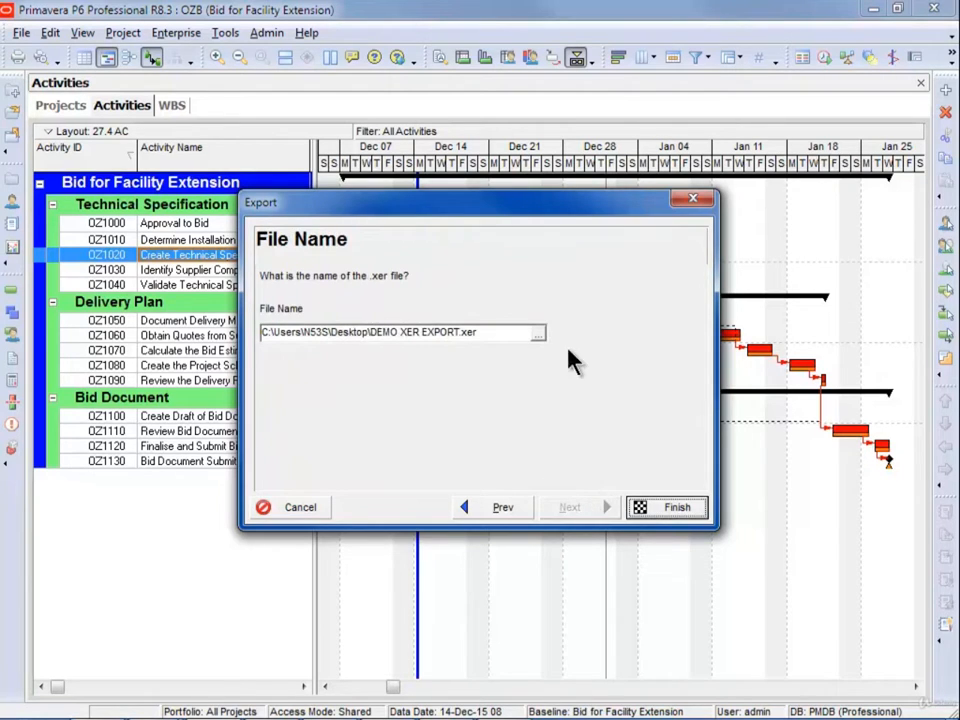
click(540, 334)
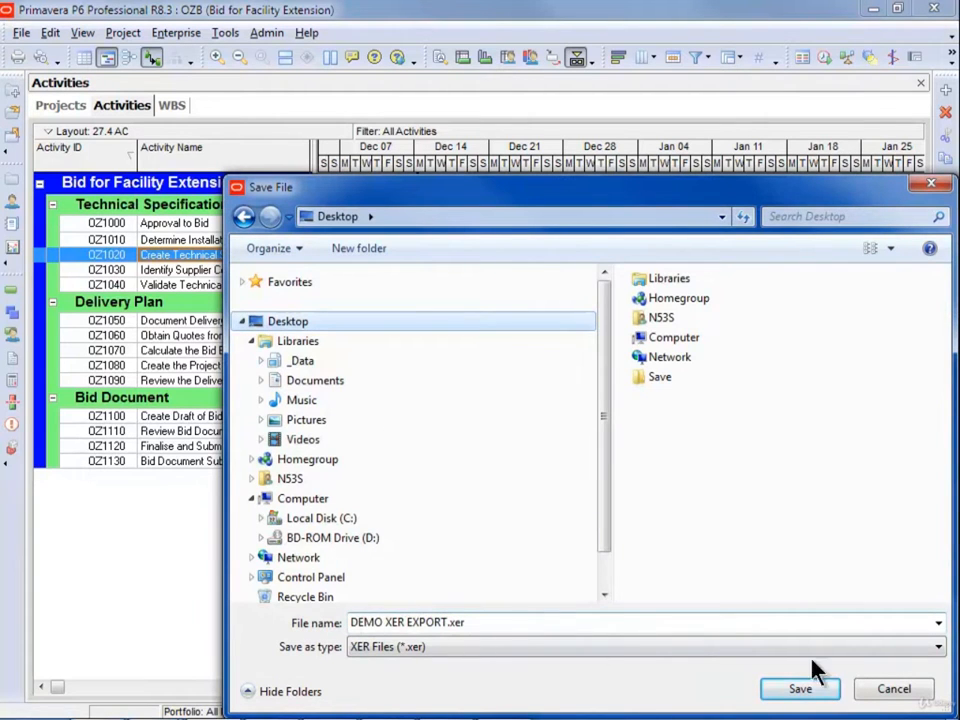
click(829, 690)
click(671, 505)
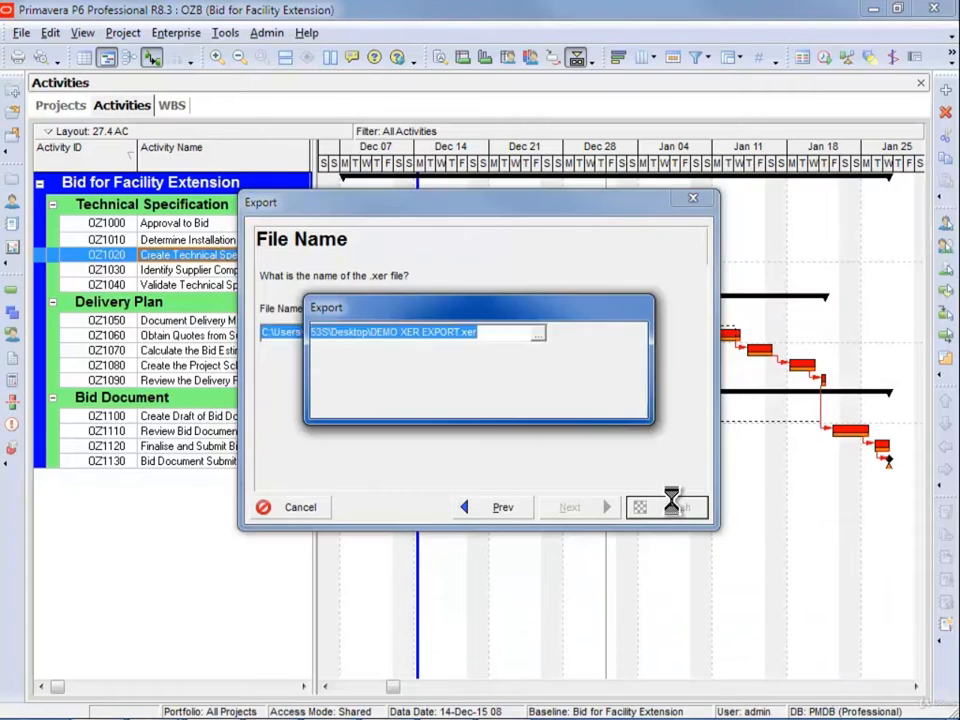
click(643, 510)
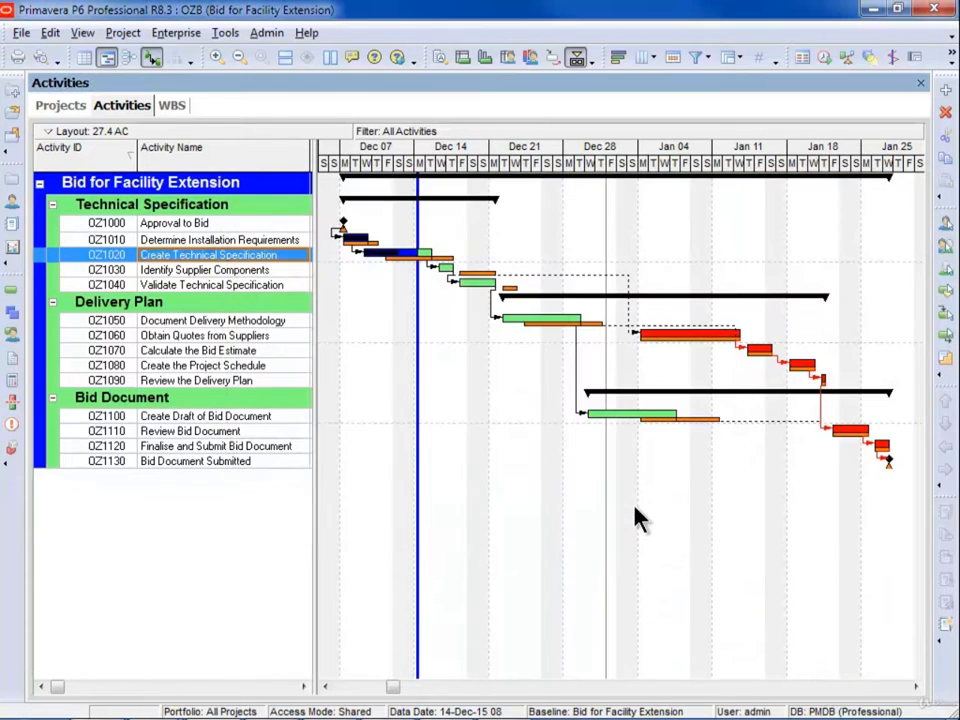
- Switch to the desktop, move DEMO XER EXPORT.xer to a clear area and open it with Notepad
click(955, 712)
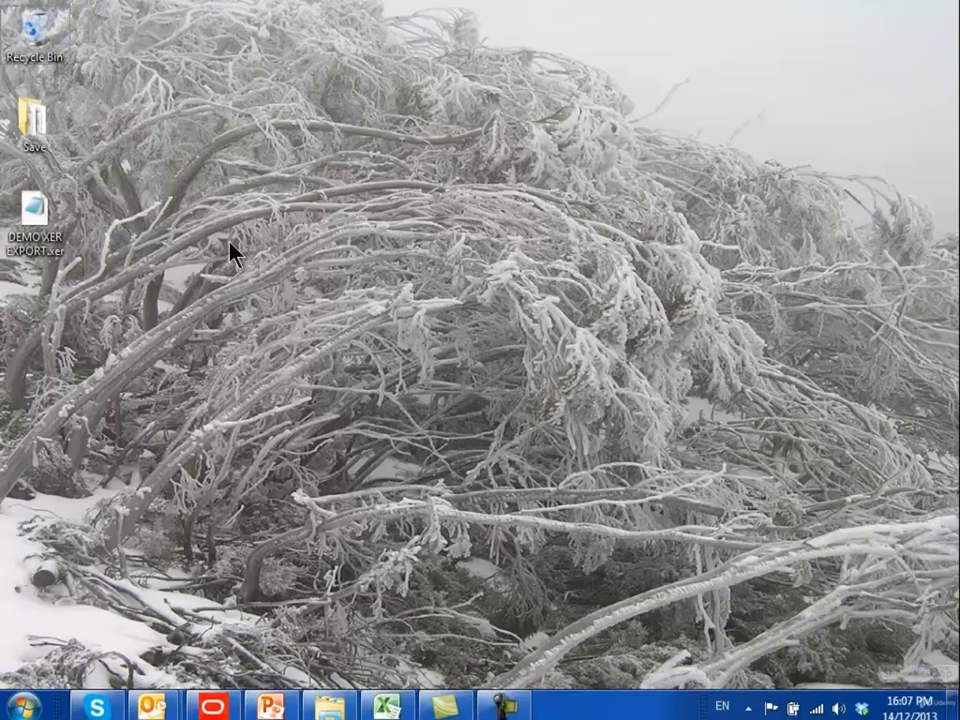
drag(58, 232, 632, 158)
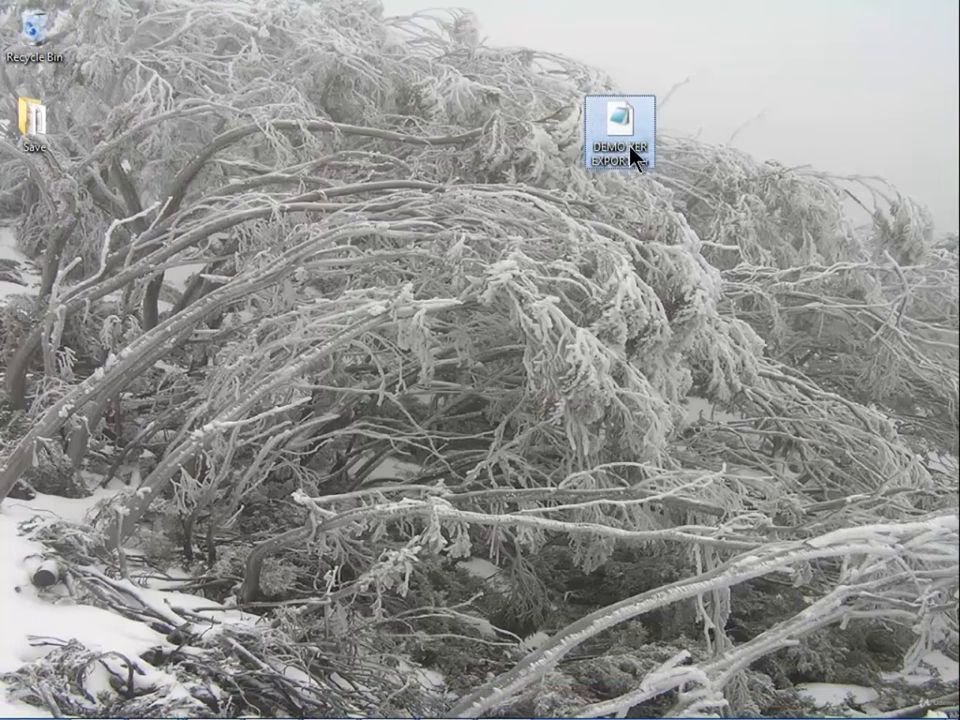
right_click(616, 130)
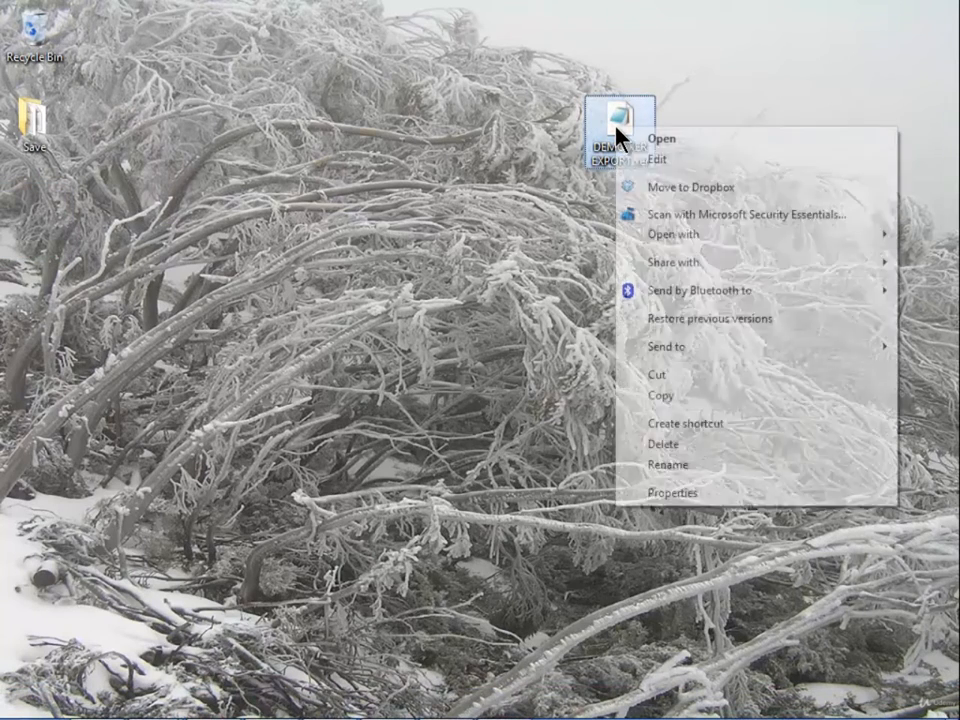
mouse_move(709, 240)
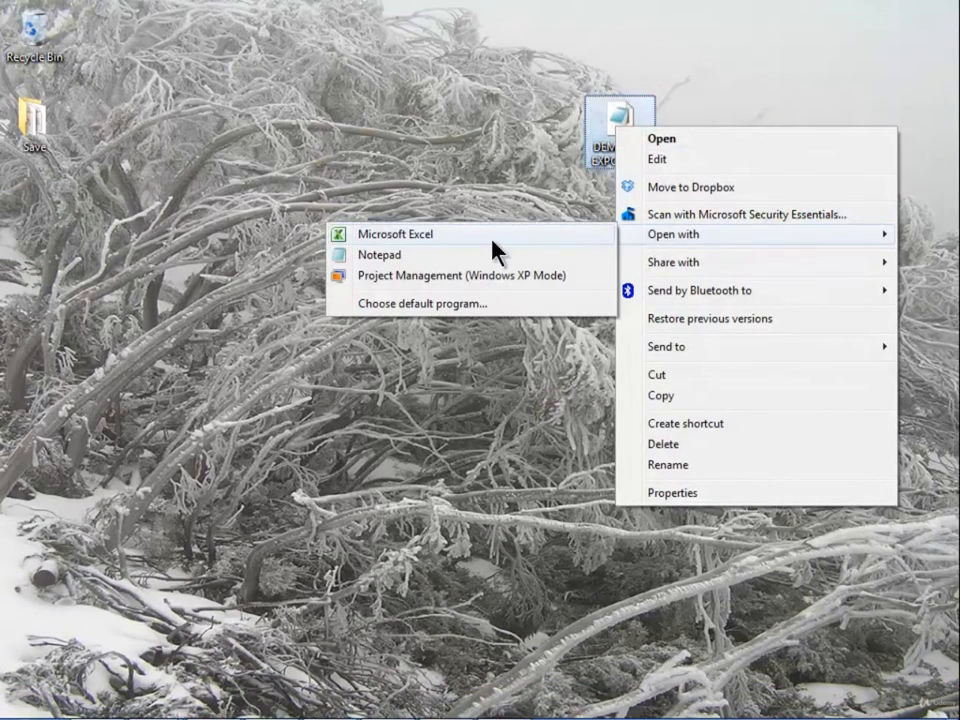
click(475, 268)
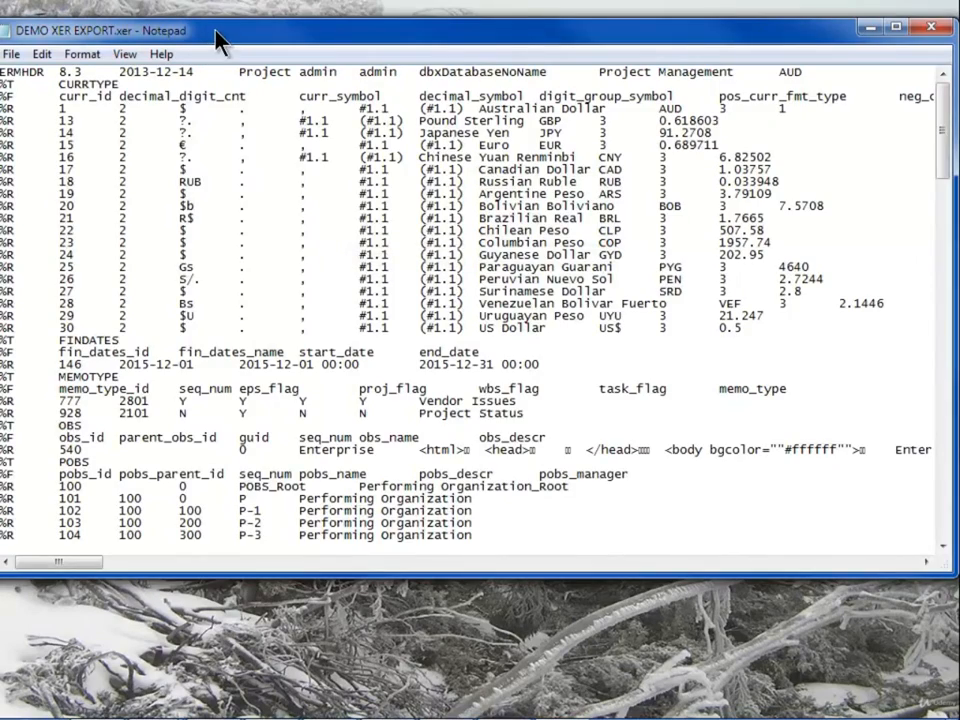
- Reposition and resize the Notepad window so the whole window fits on the screen
drag(217, 42, 241, 40)
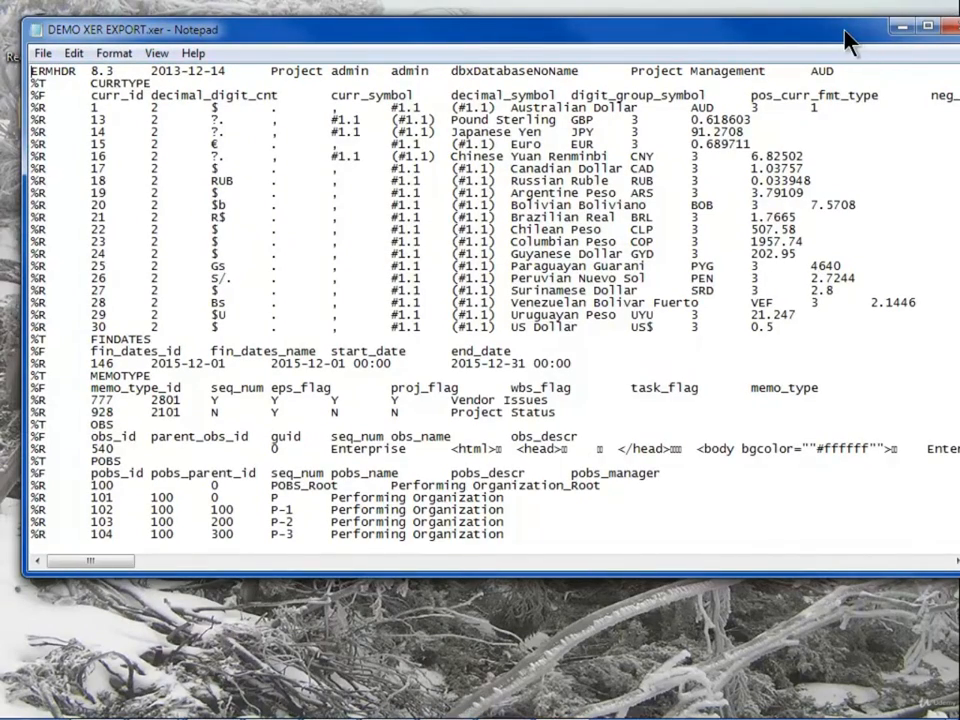
drag(844, 31, 825, 35)
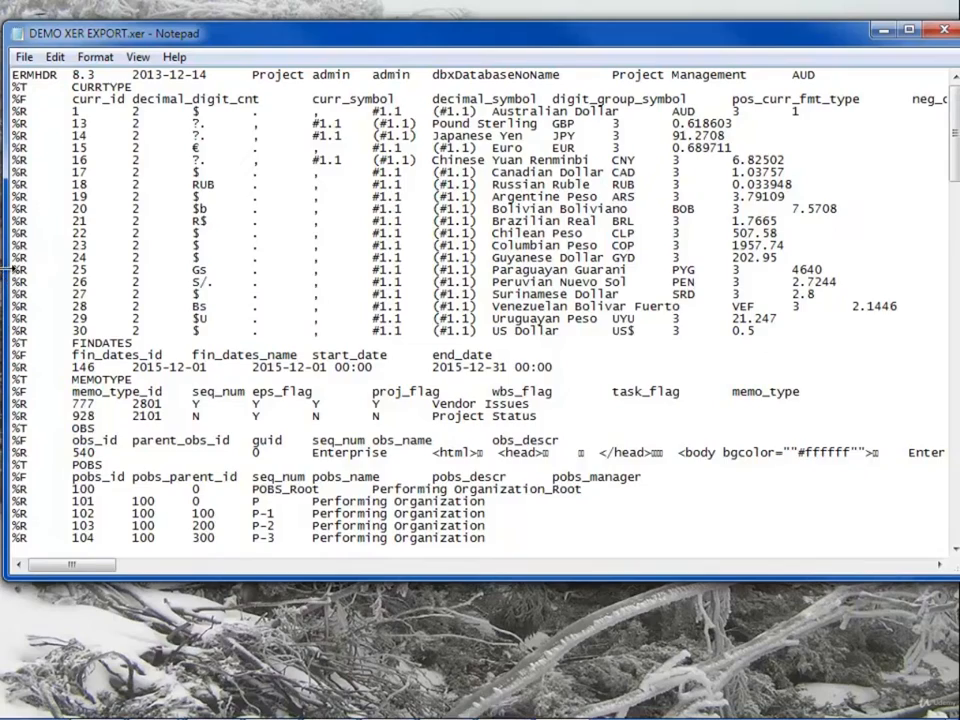
drag(6, 268, 51, 268)
drag(411, 41, 382, 59)
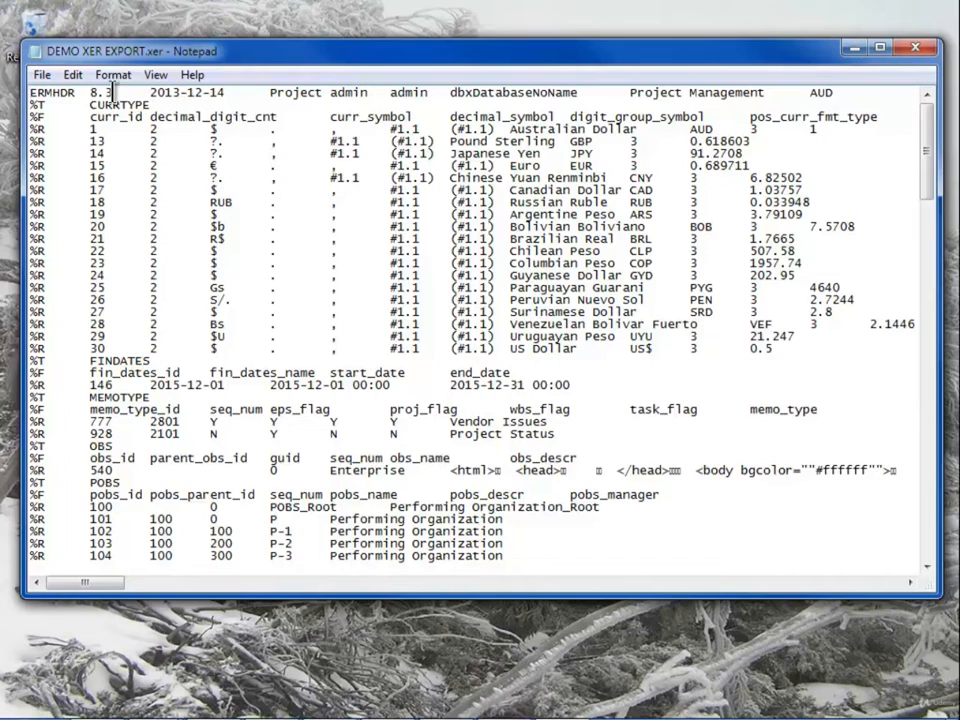
- Change the version number in the ERMHDR header line to 7.0
drag(113, 92, 92, 92)
text(7.0)
- Look through the XER file's data tables, such as PROJECT, CALENDAR, PROJWBS, TASK and TASKPRED, and return to the header line
scroll(522, 160, down, 1)
scroll(527, 188, down, 12)
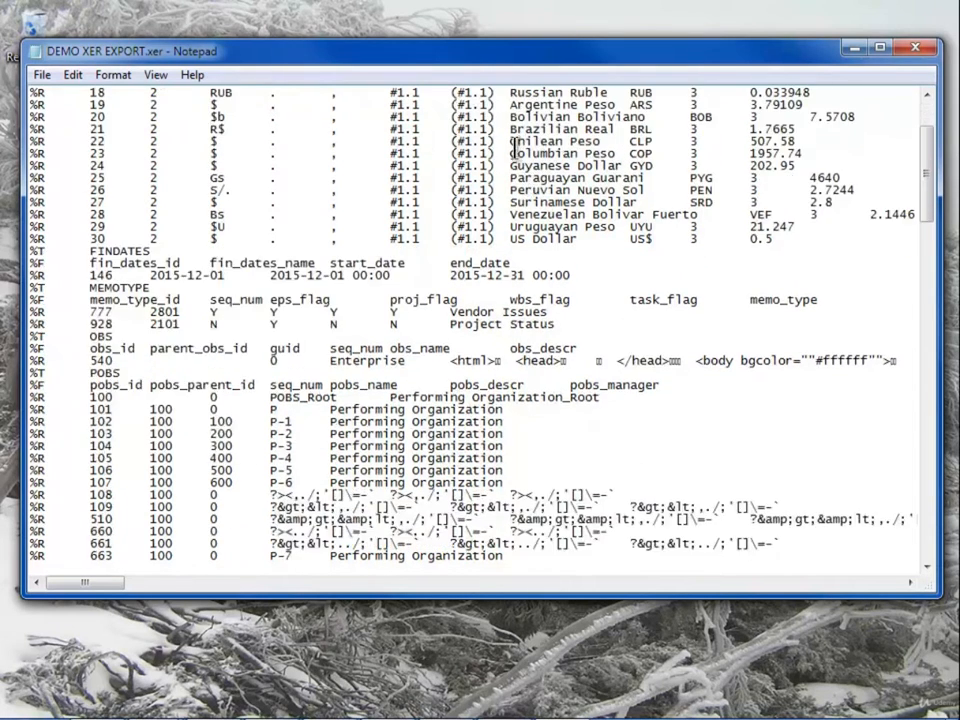
scroll(608, 172, down, 6)
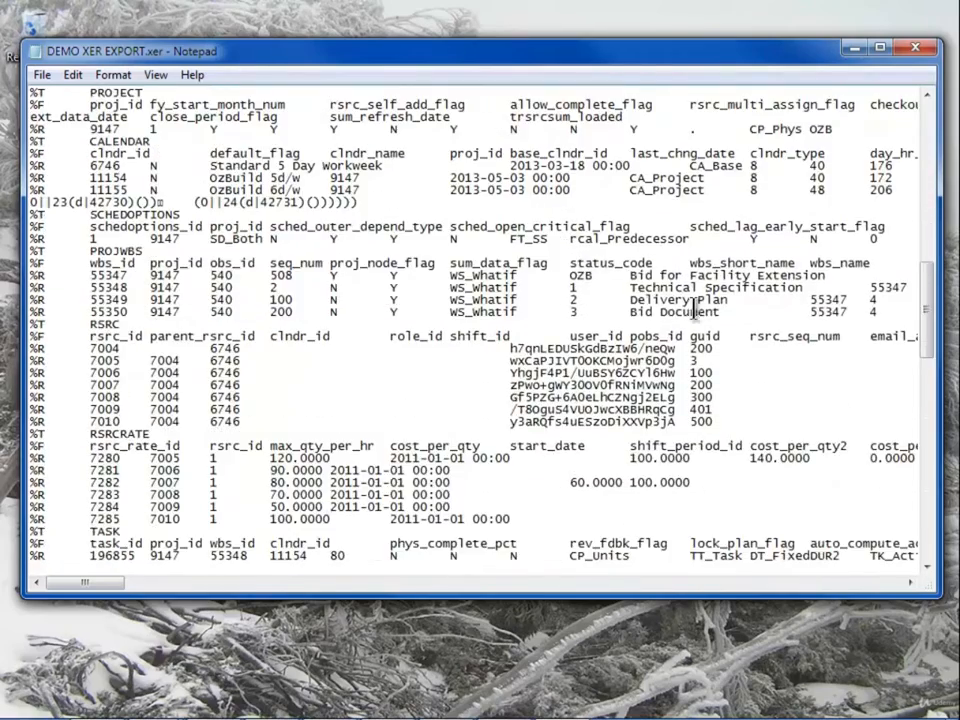
scroll(476, 208, down, 3)
scroll(644, 274, down, 5)
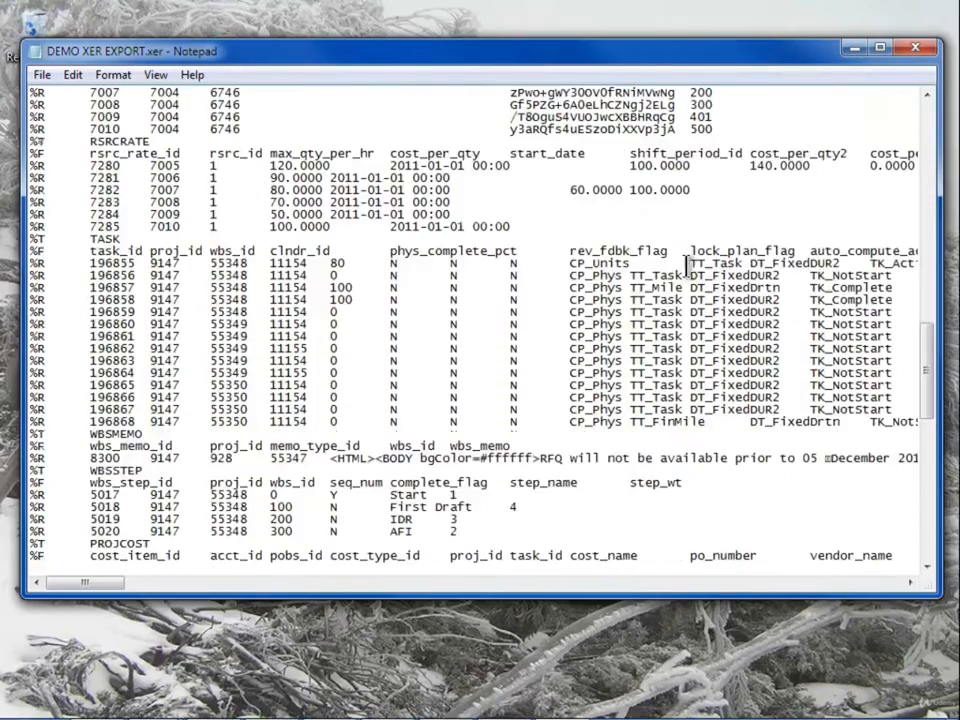
drag(80, 590, 43, 581)
scroll(288, 283, down, 7)
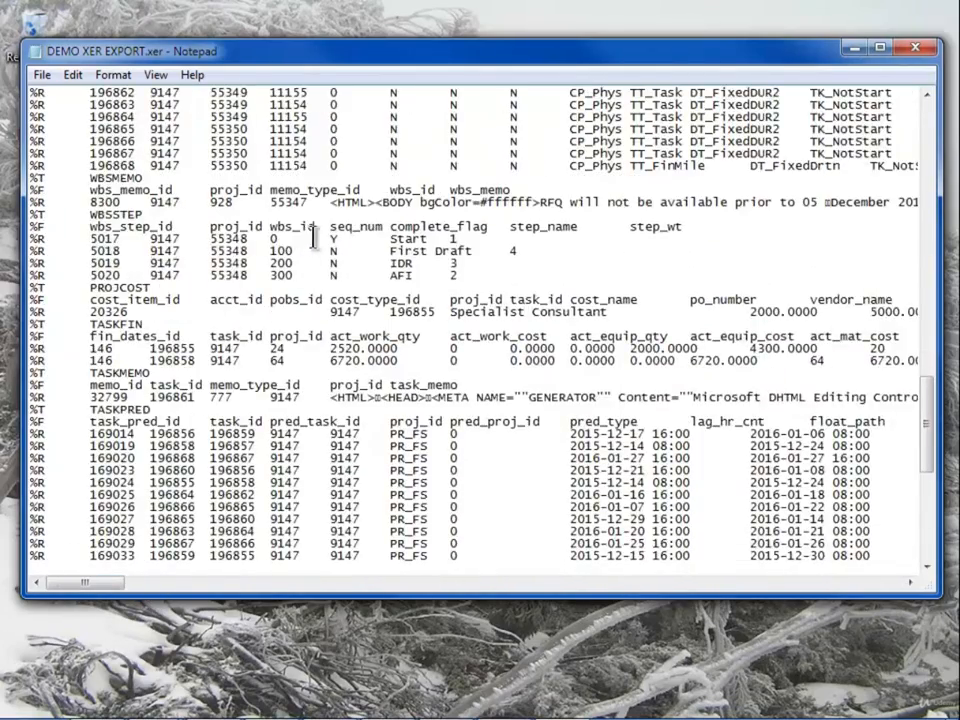
scroll(330, 250, down, 11)
scroll(390, 275, up, 8)
scroll(380, 268, up, 20)
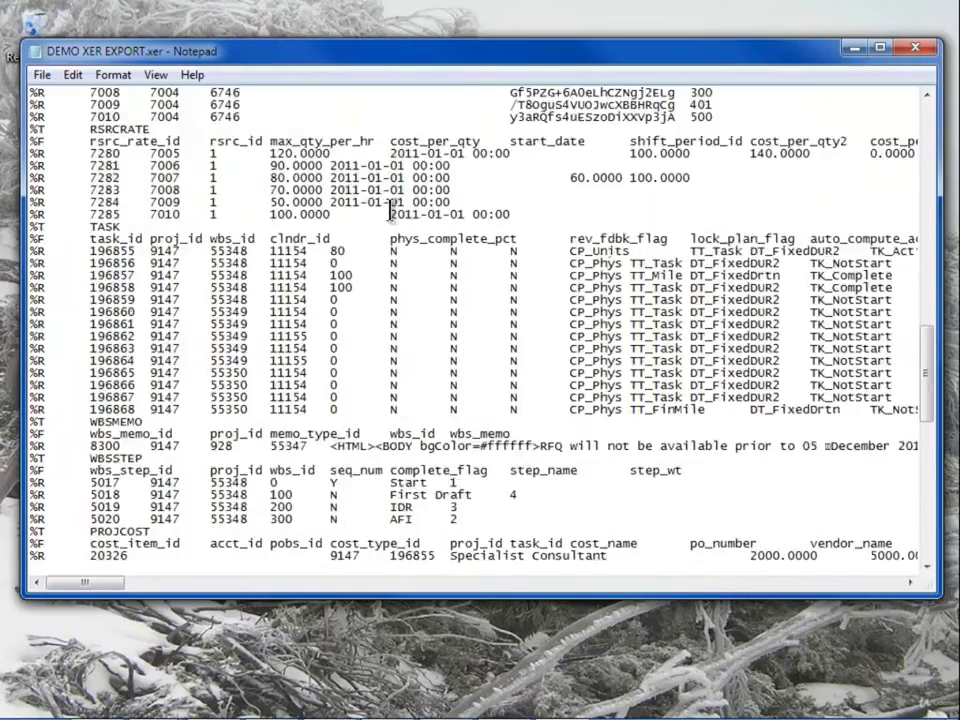
scroll(463, 168, up, 2)
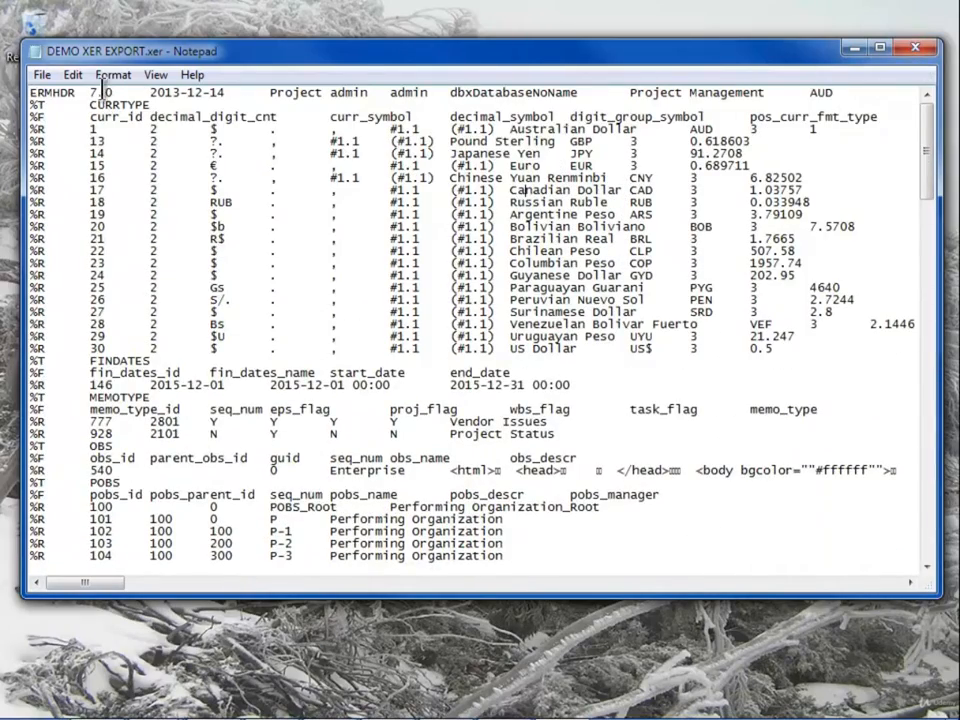
- Close DEMO XER EXPORT.xer without saving the changes
click(915, 50)
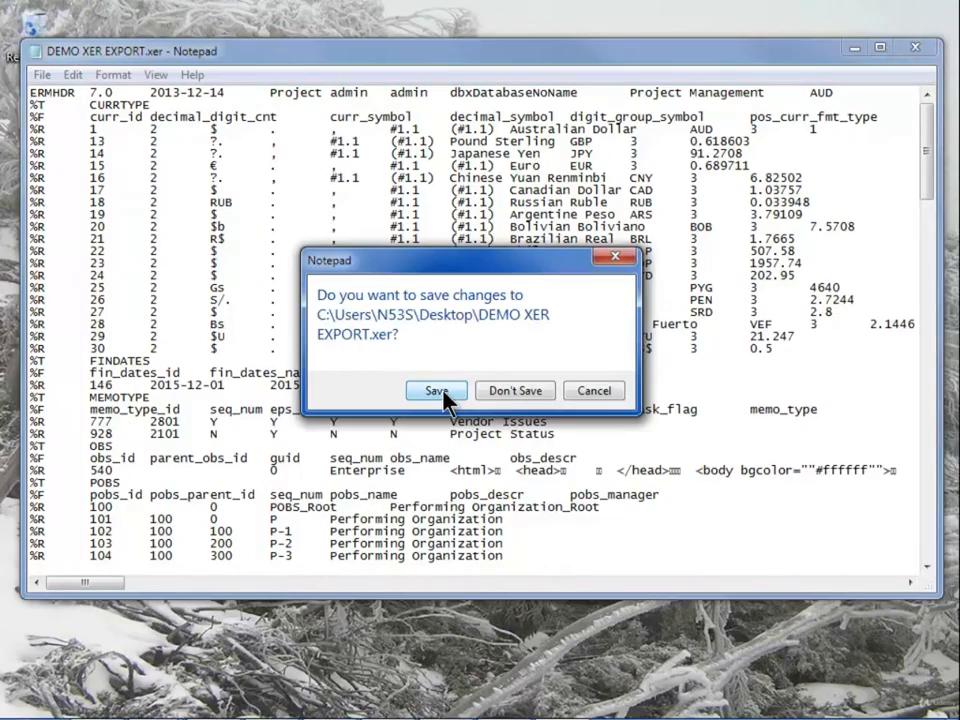
click(497, 390)
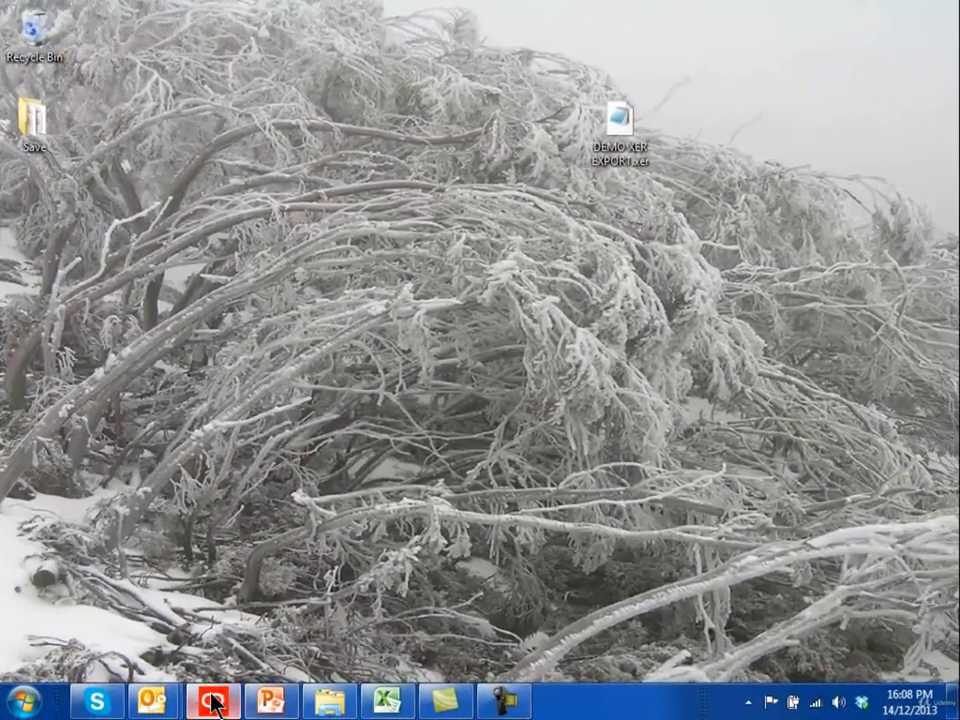
- Switch back to Primavera P6 and start a new export of the open project
click(213, 703)
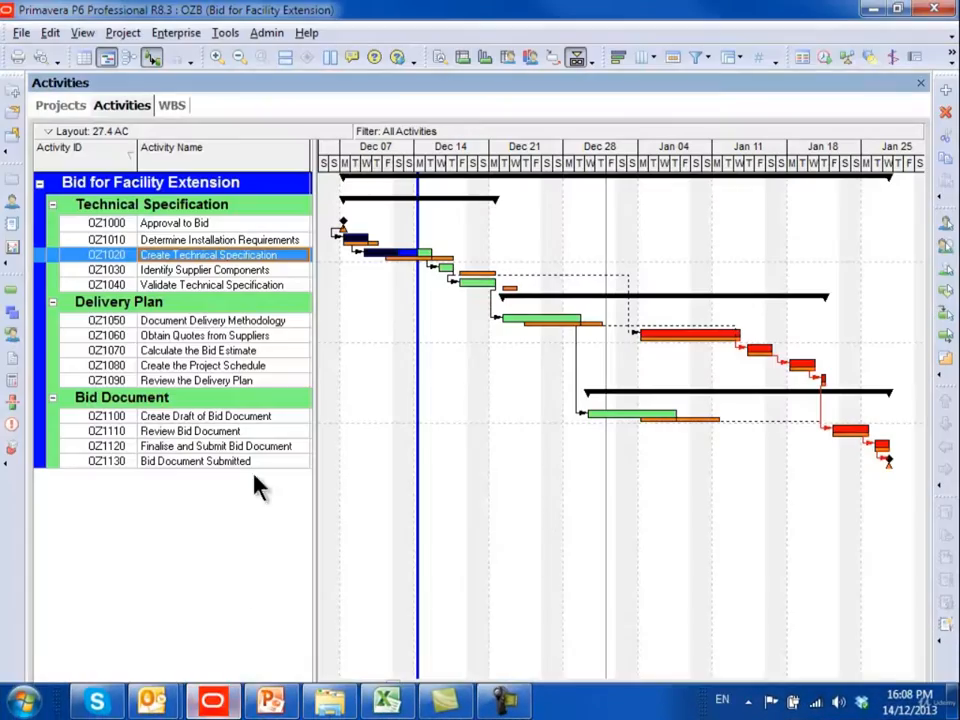
click(20, 34)
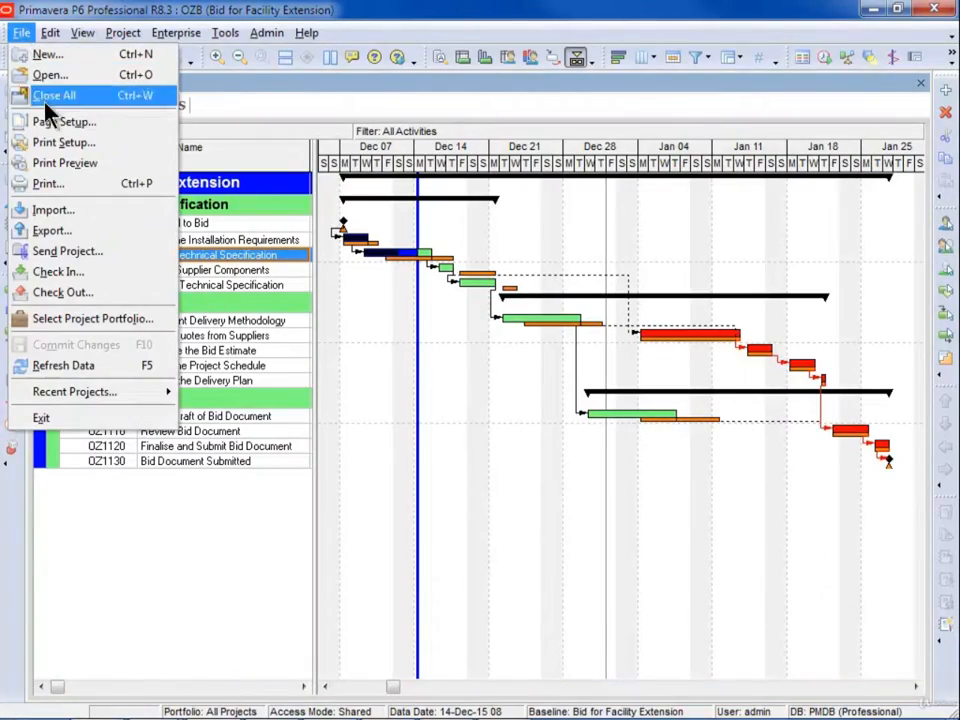
click(50, 230)
- Examine the version options offered for the Primavera Contractor (XER) and Primavera PM (XER) export formats
click(335, 343)
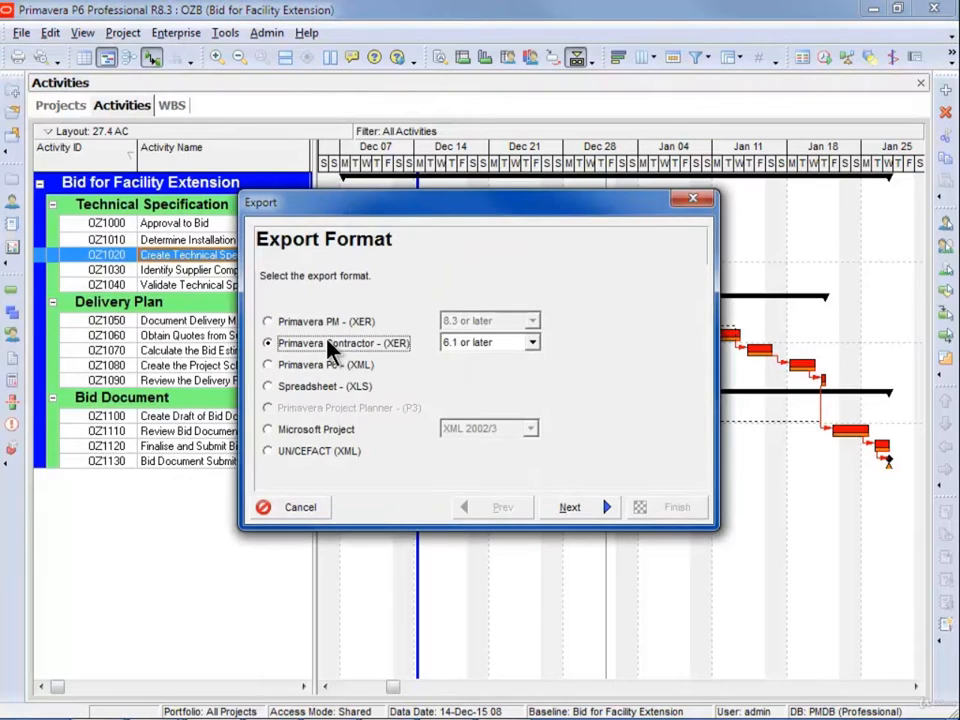
click(531, 343)
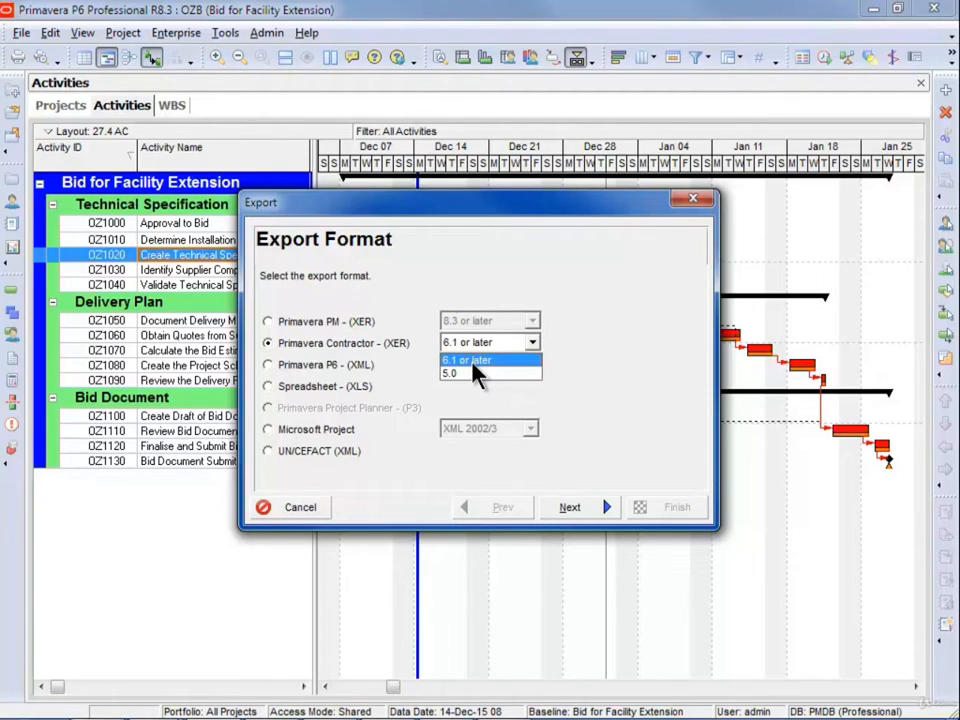
click(413, 340)
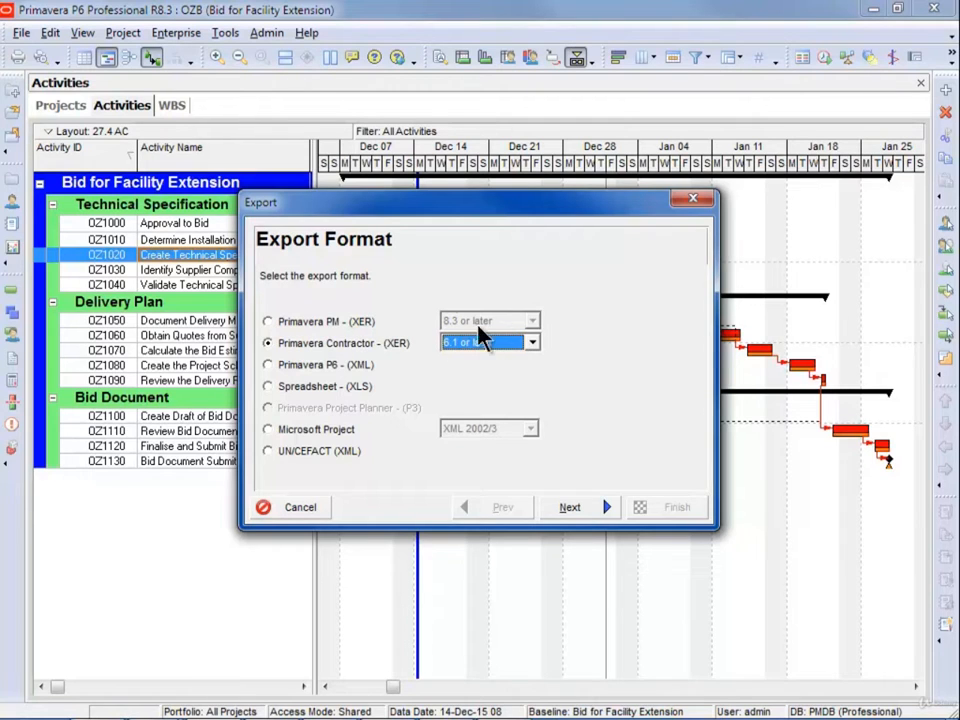
click(318, 322)
click(535, 321)
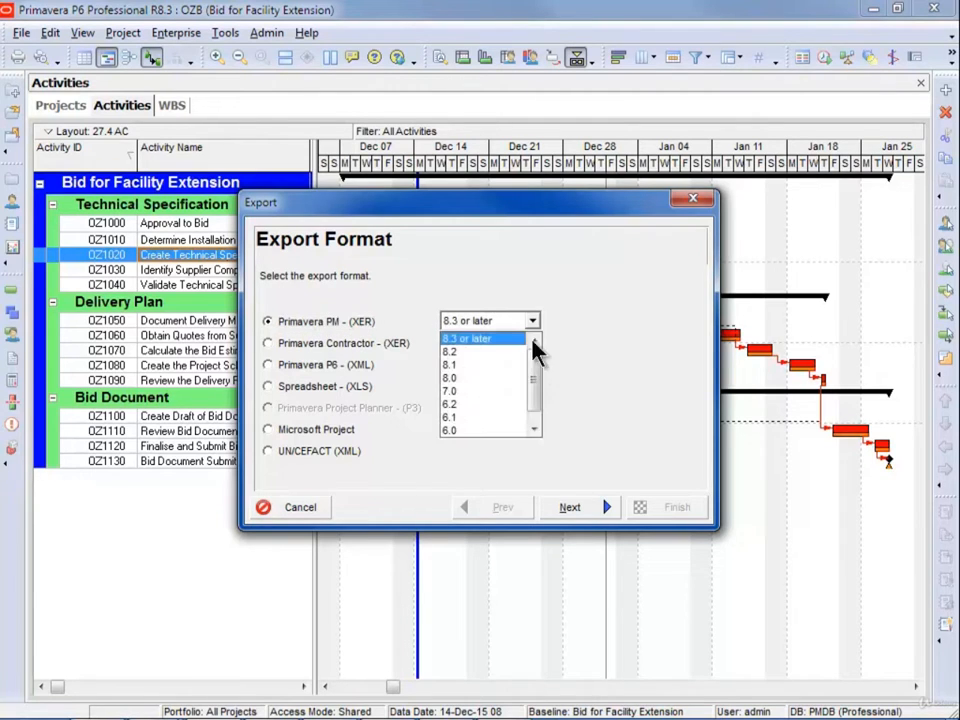
drag(532, 365, 530, 402)
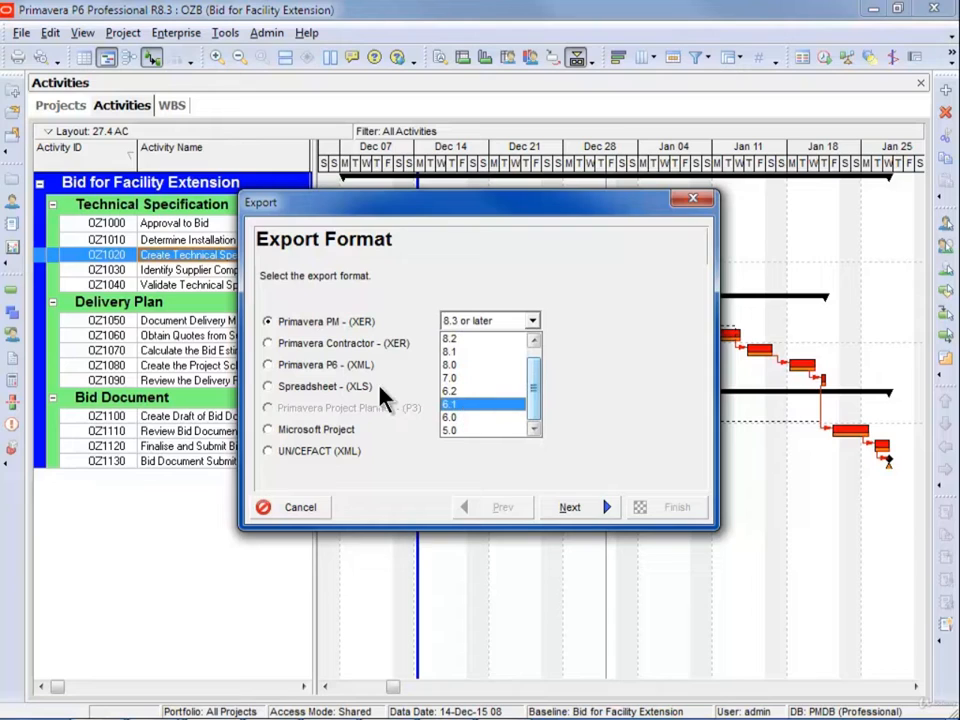
- Export the OZB project in Primavera P6 (XML) format as OZB.xml on the Desktop, leaving out the project level layouts
click(325, 368)
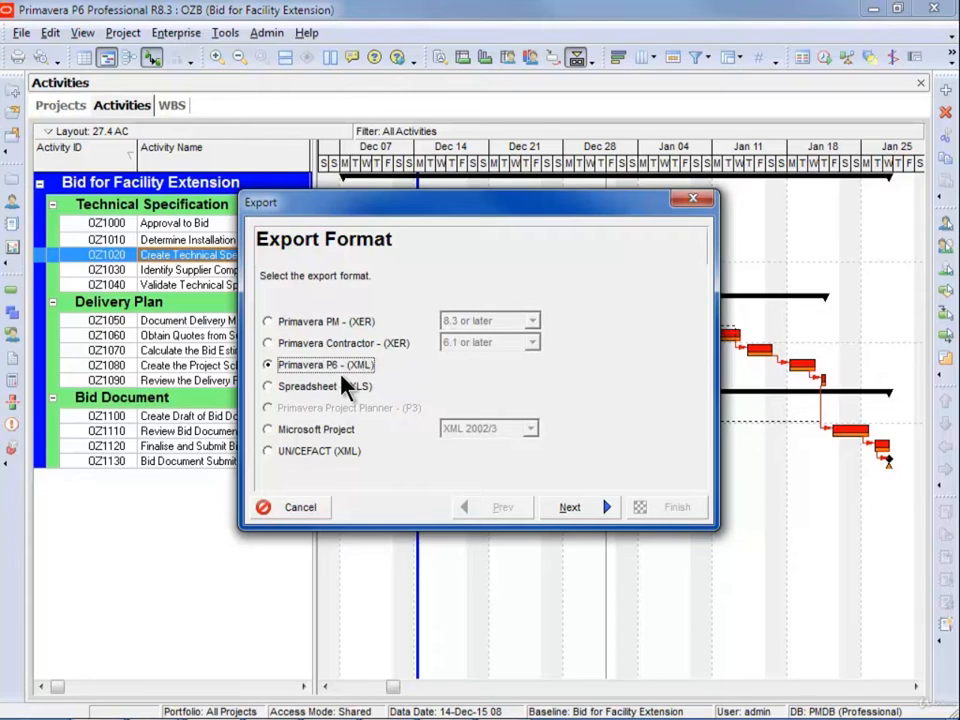
click(576, 508)
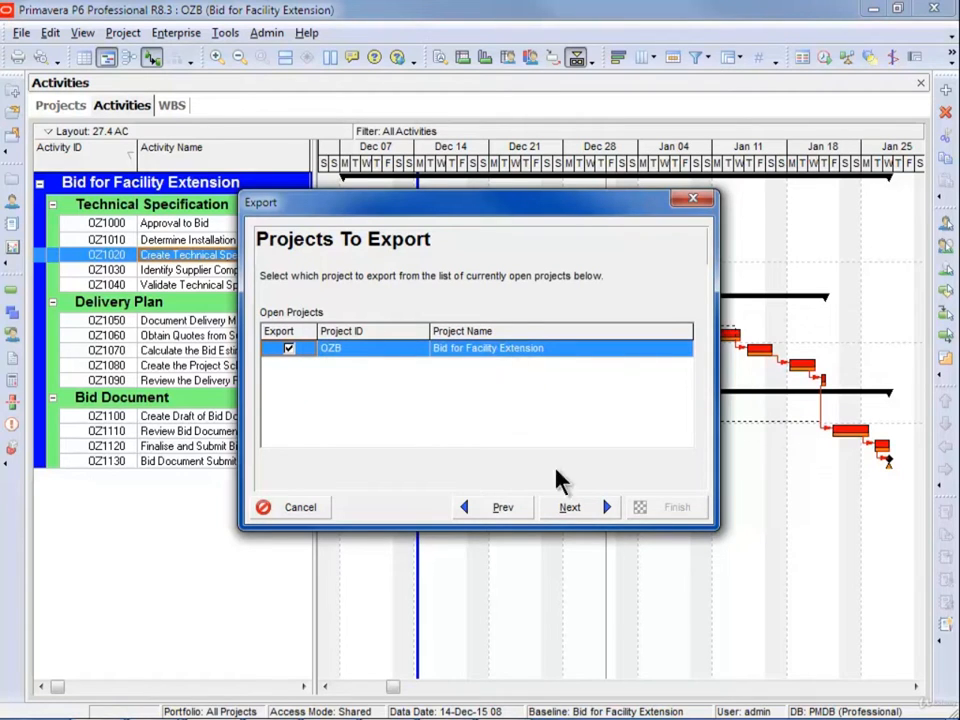
click(570, 509)
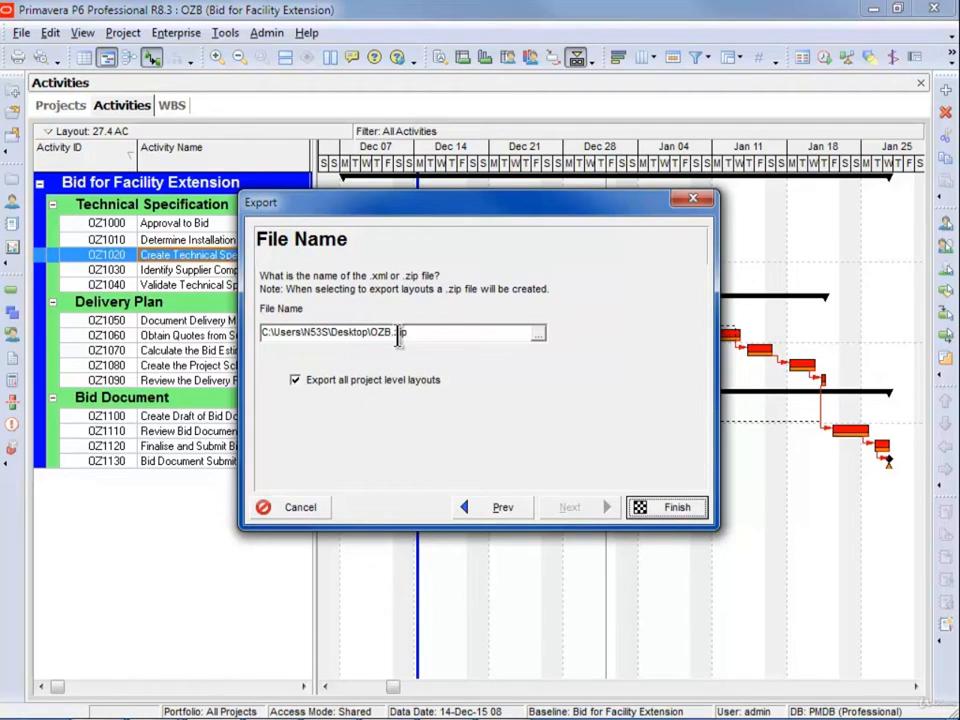
click(315, 387)
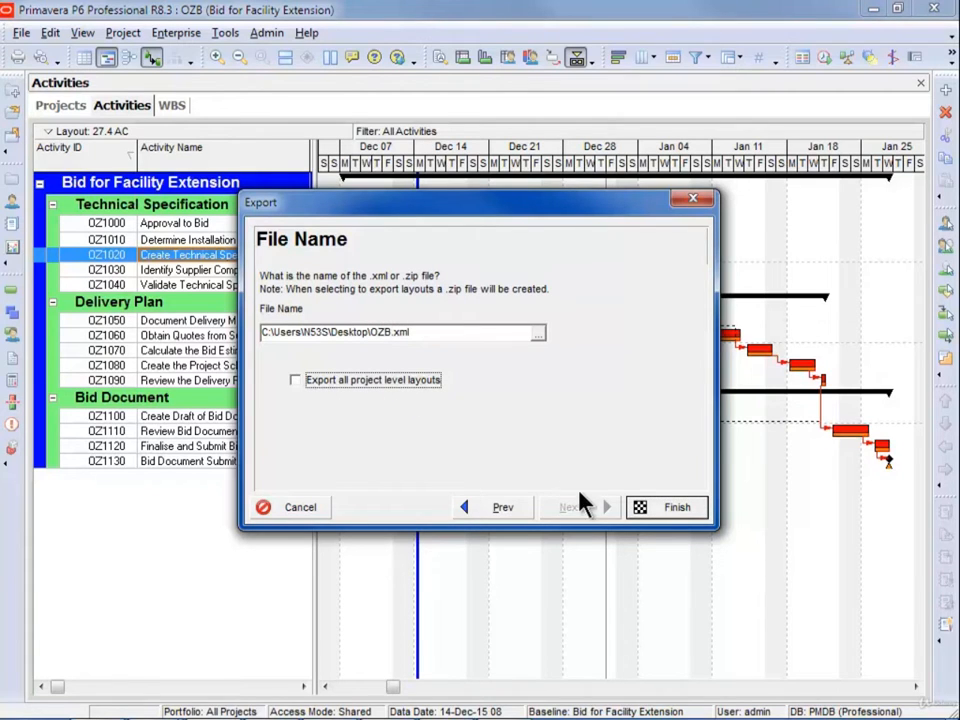
click(539, 336)
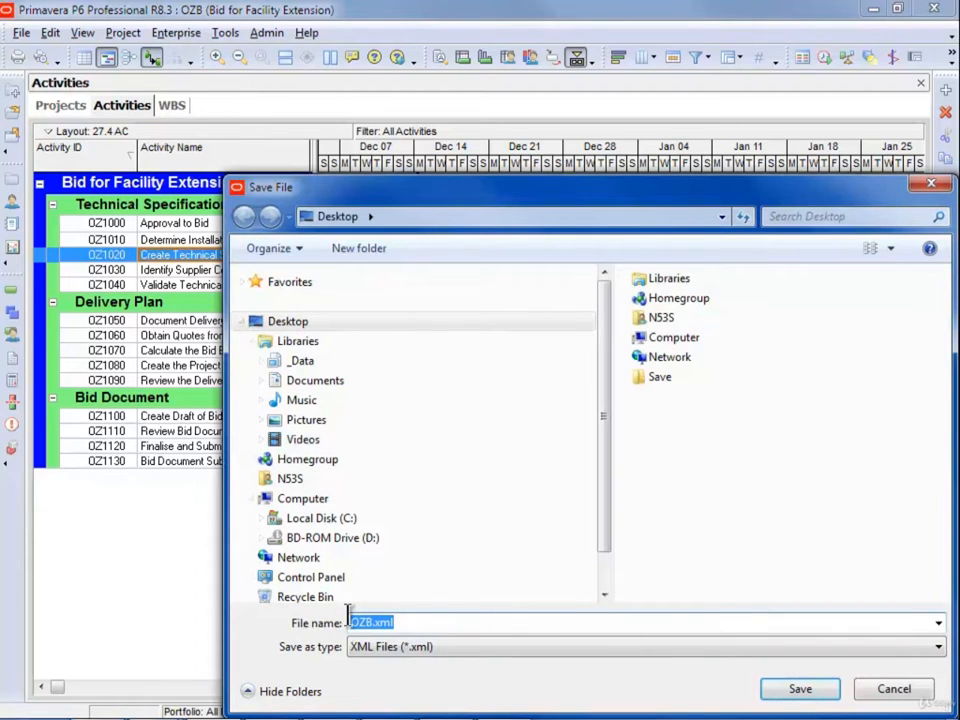
click(800, 689)
click(671, 507)
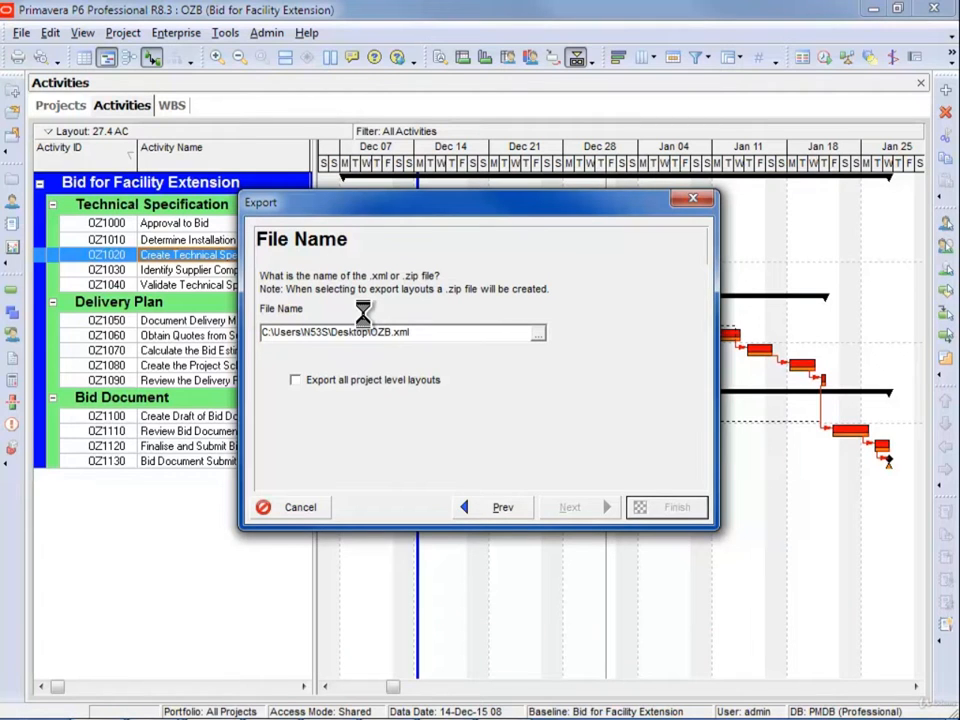
- Finish the XML export and move OZB.xml below the DEMO XER EXPORT.xer file on the desktop
click(660, 508)
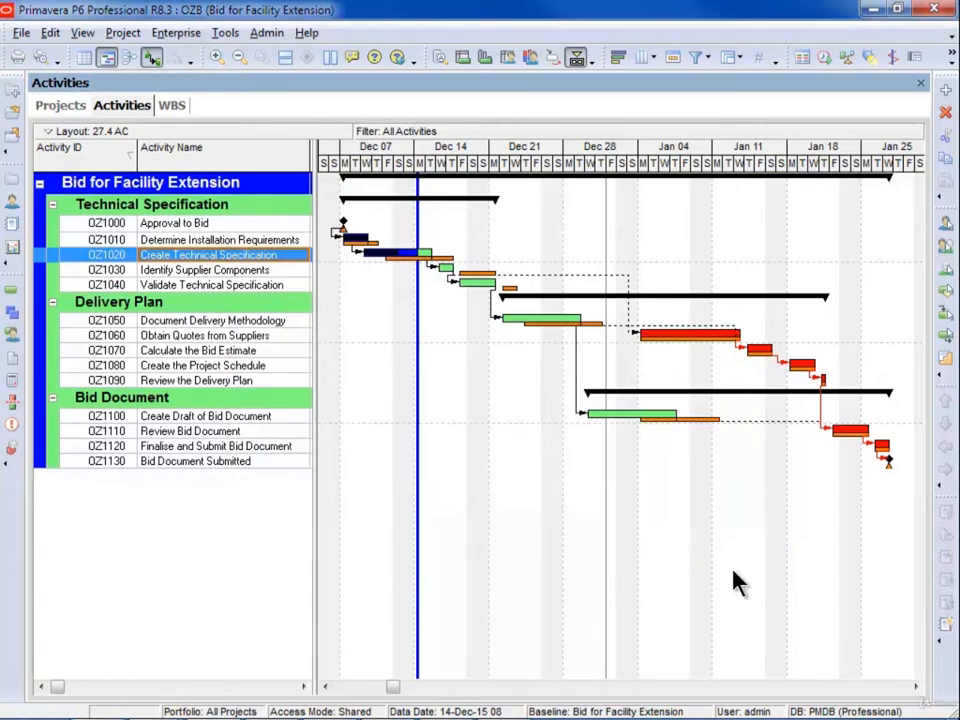
click(954, 712)
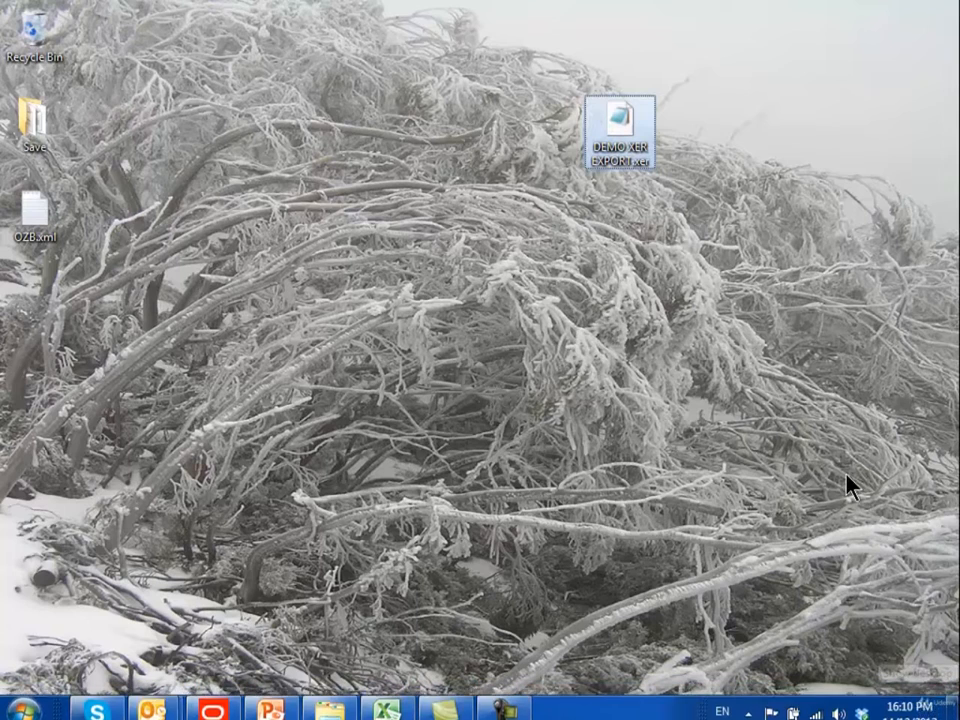
drag(88, 229, 613, 230)
- Open OZB.xml from the desktop, examine its XML contents and close it
double_click(613, 230)
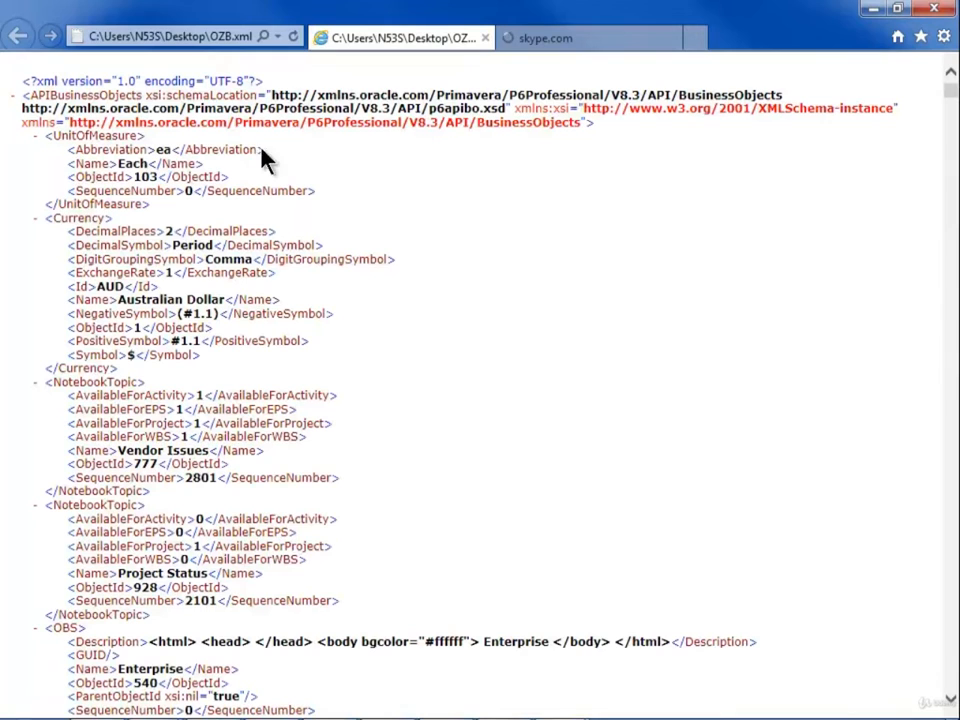
mouse_move(952, 93)
mouse_down()
mouse_move(952, 438)
mouse_move(951, 88)
mouse_up()
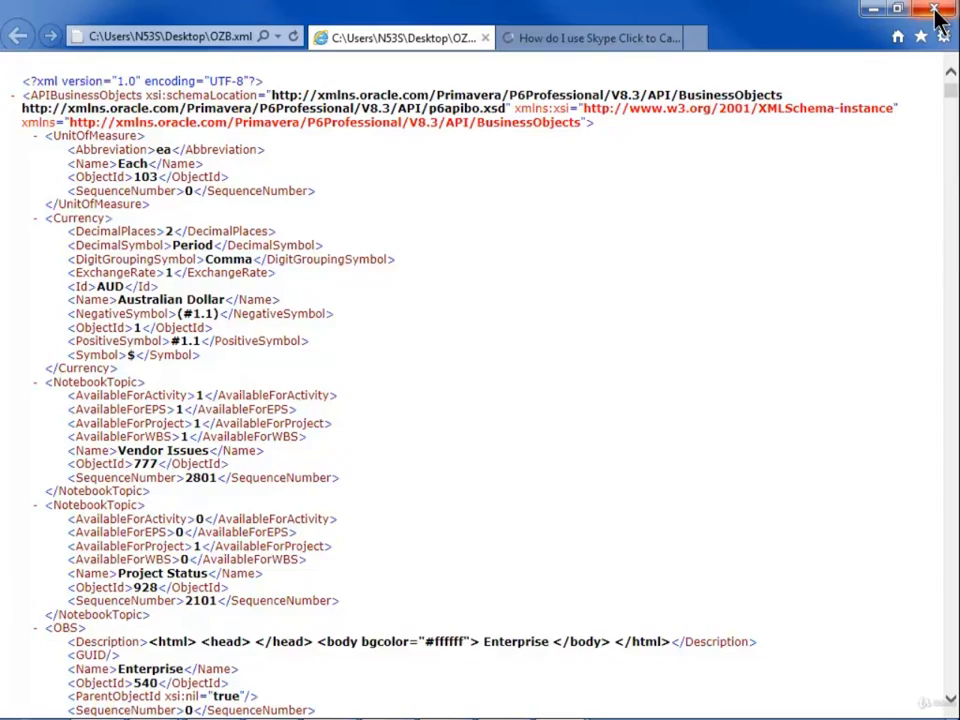
click(936, 12)
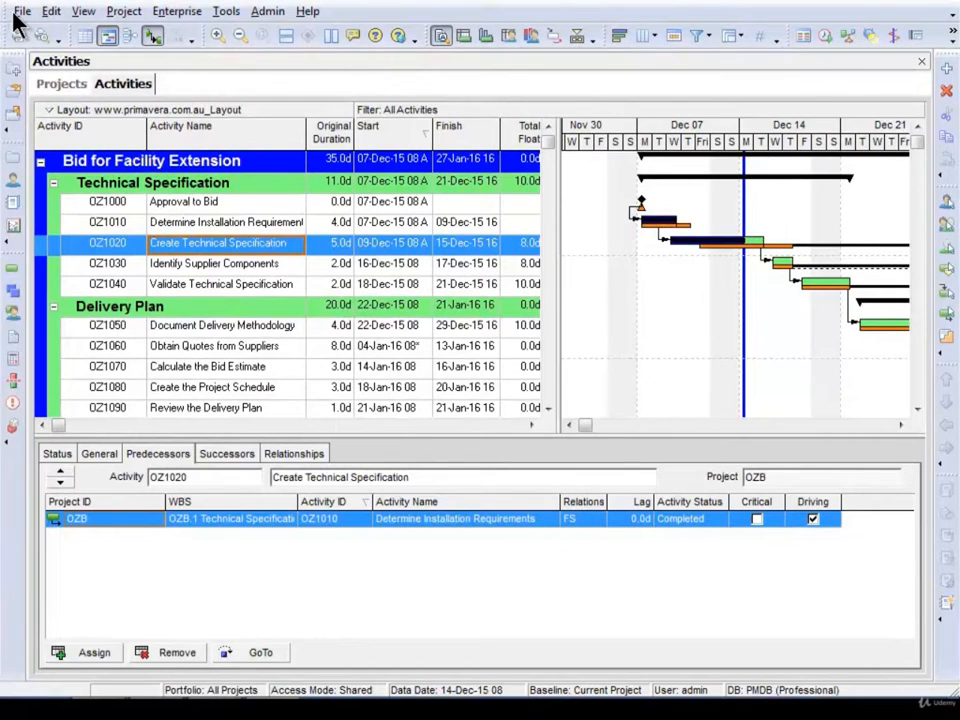
- Start a new export of the open project in Primavera P6 using the Spreadsheet (XLS) format
click(18, 12)
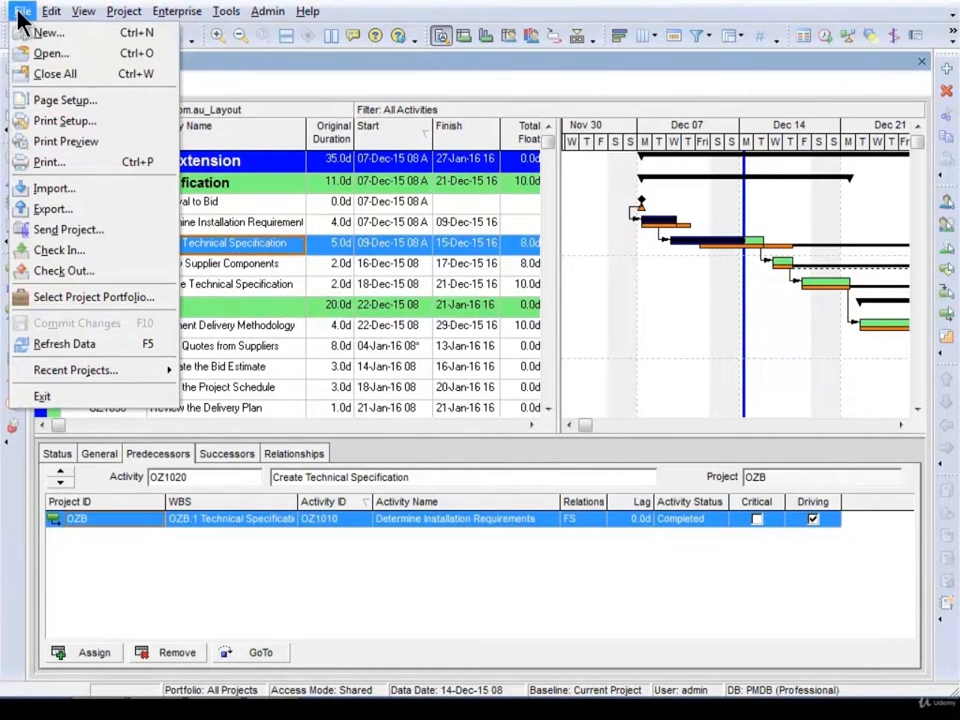
click(72, 214)
click(306, 366)
click(572, 486)
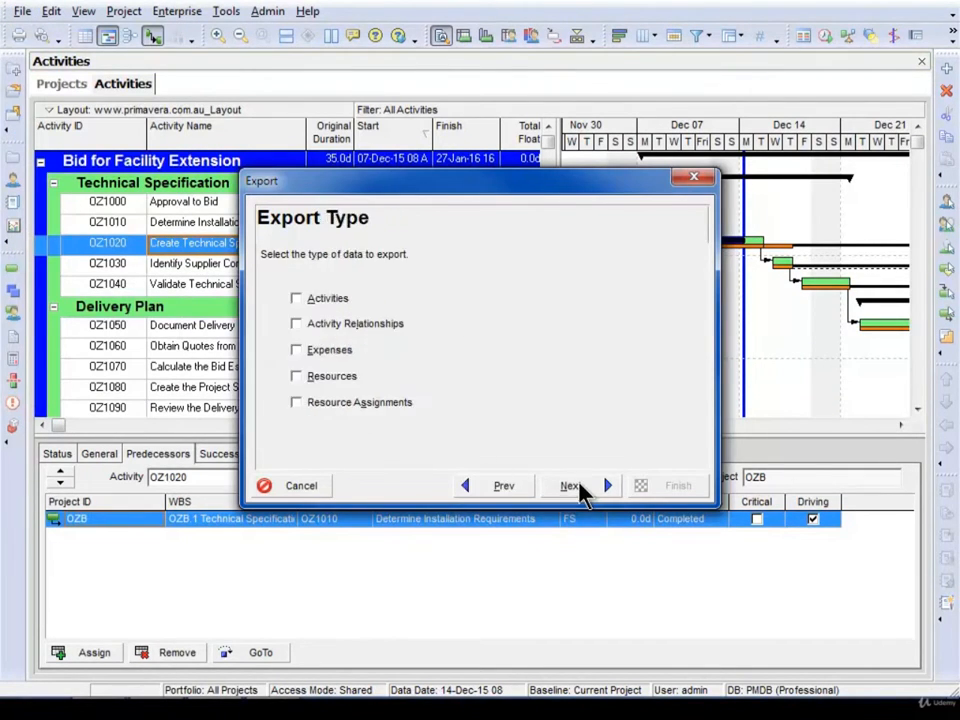
- Include activities, activity relationships, expenses, resources and resource assignments in the export, and select the OZB project for it
click(311, 298)
click(313, 324)
click(318, 354)
click(308, 383)
click(317, 404)
click(568, 486)
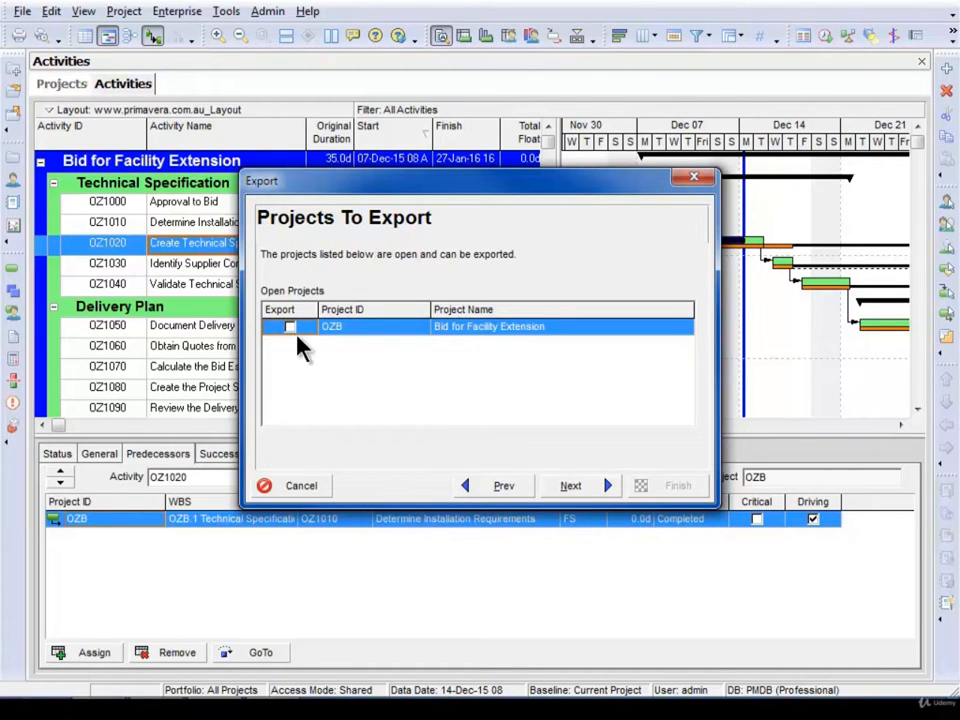
click(290, 328)
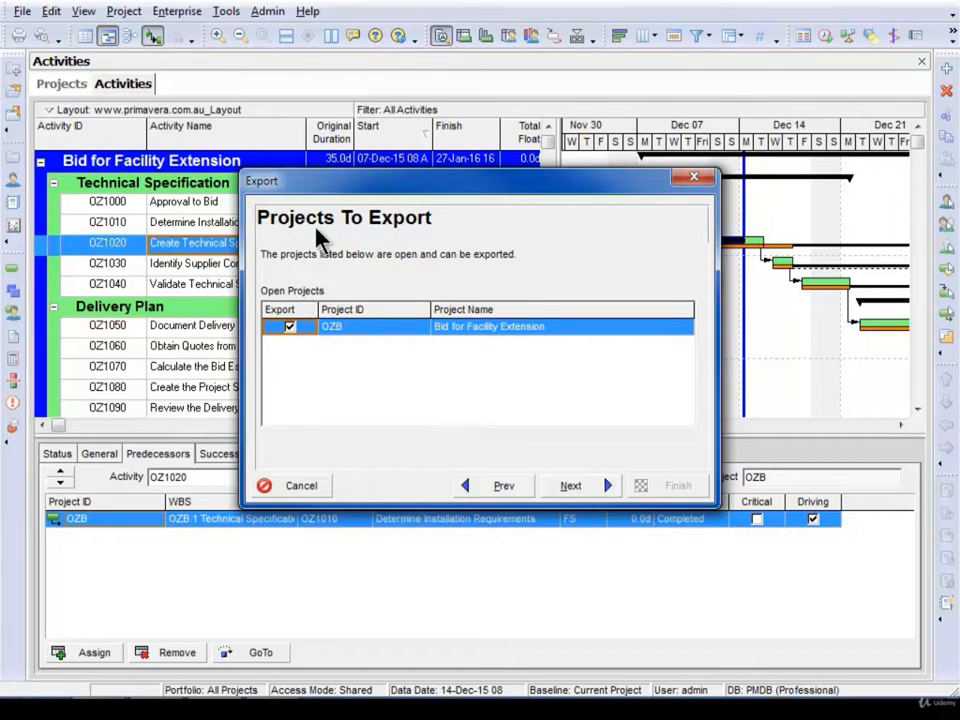
click(576, 488)
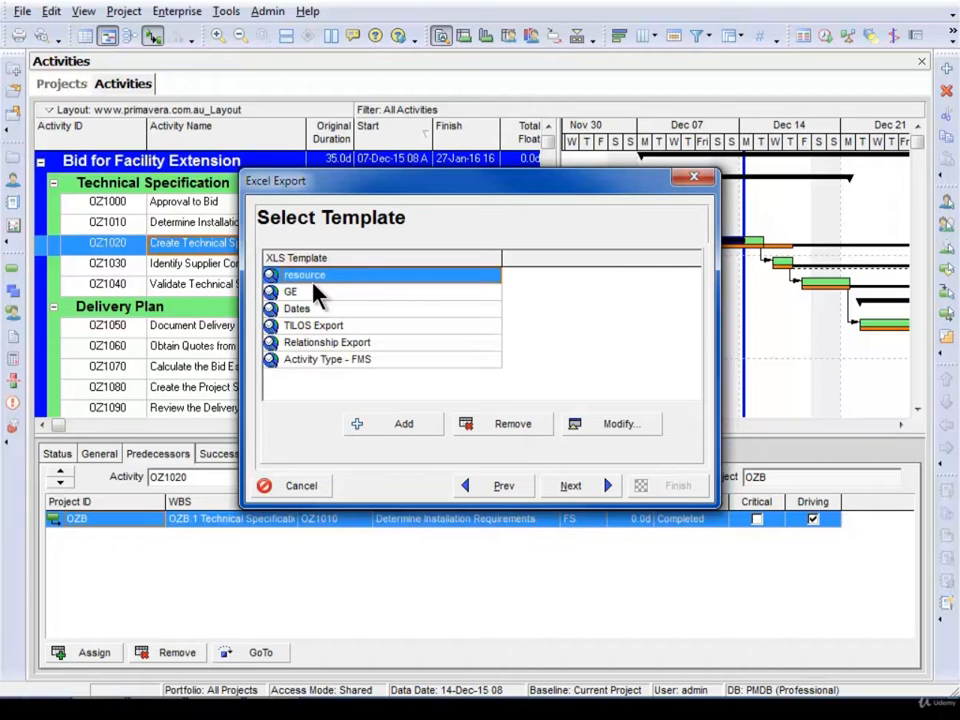
- Open the Dates export template for modification, keeping Activities as its subject area
click(300, 308)
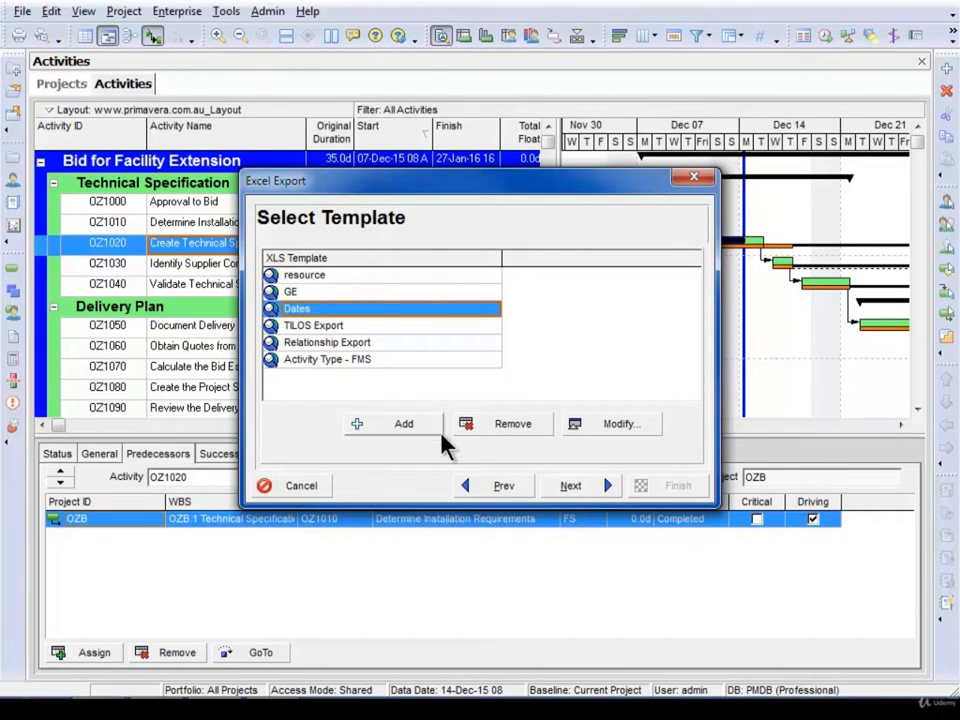
click(596, 430)
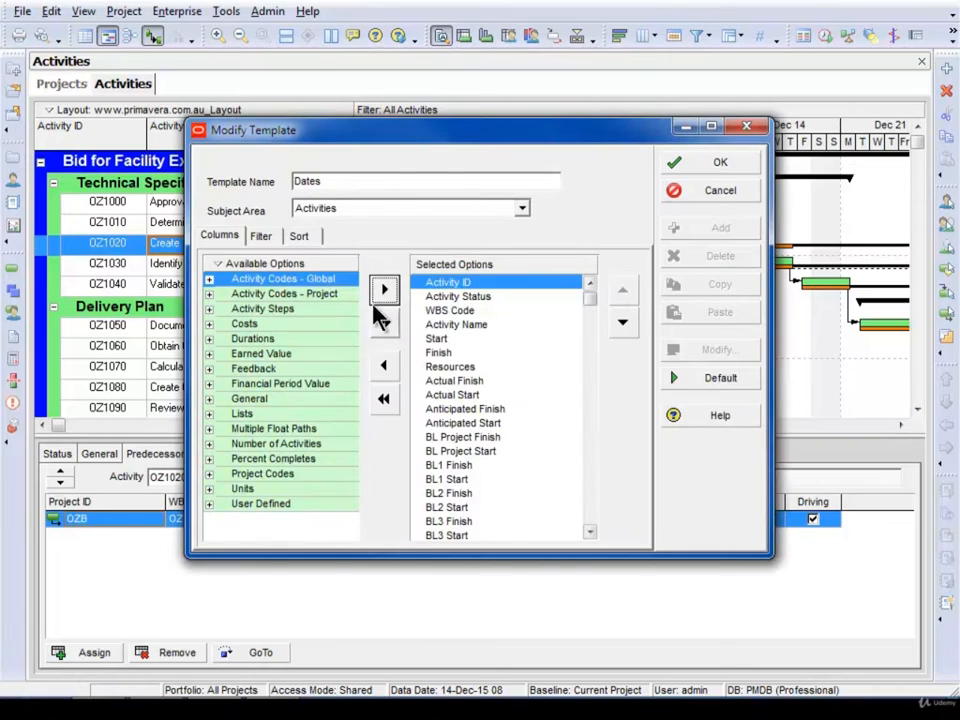
click(374, 212)
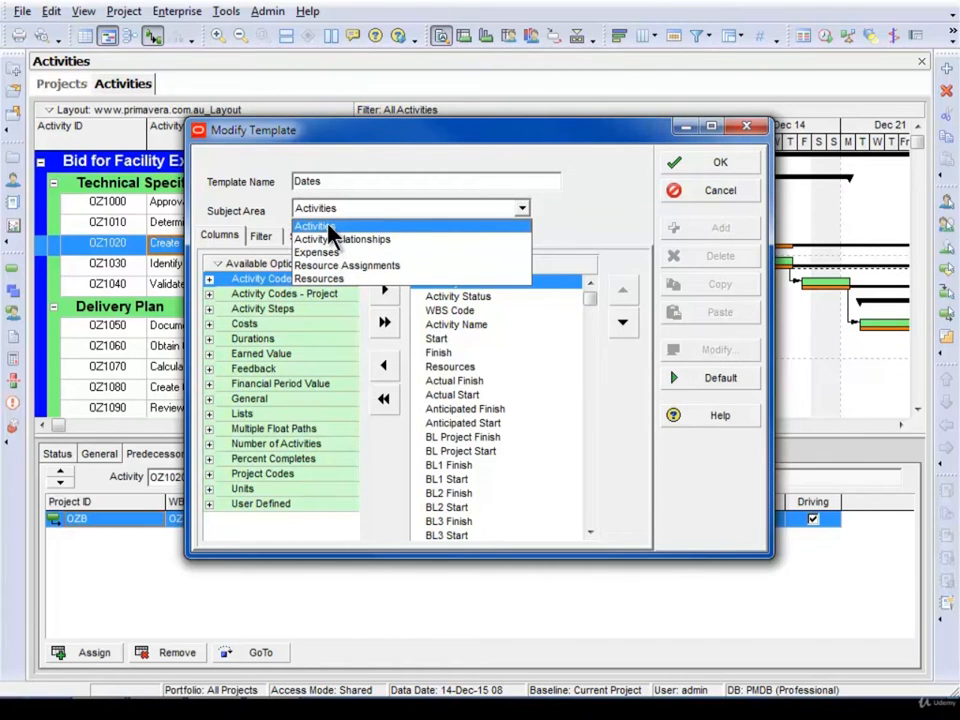
click(330, 226)
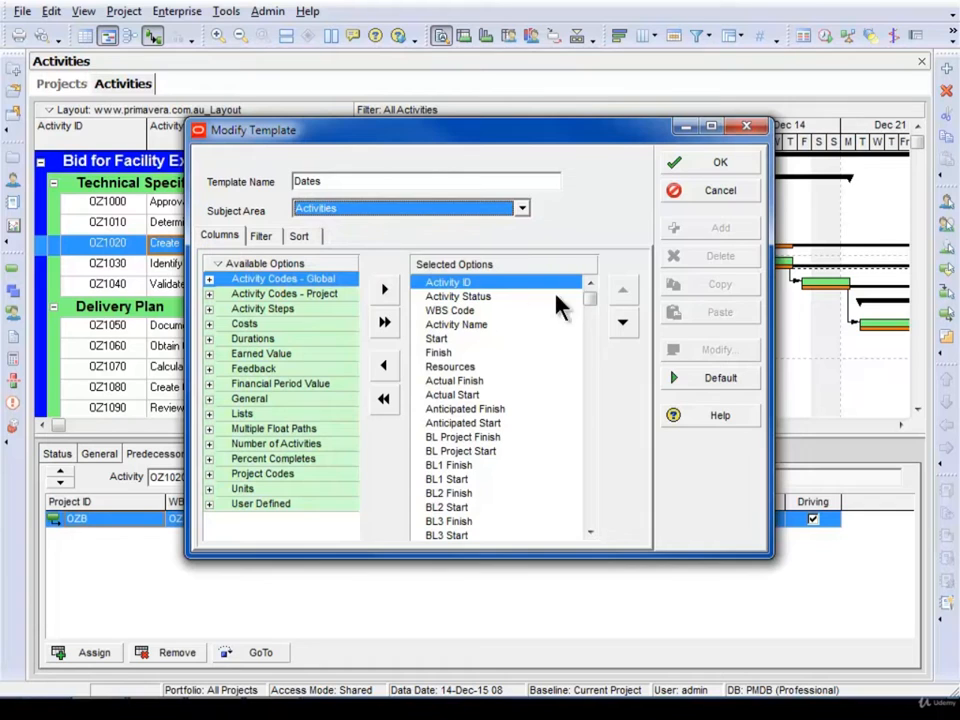
drag(590, 302, 274, 274)
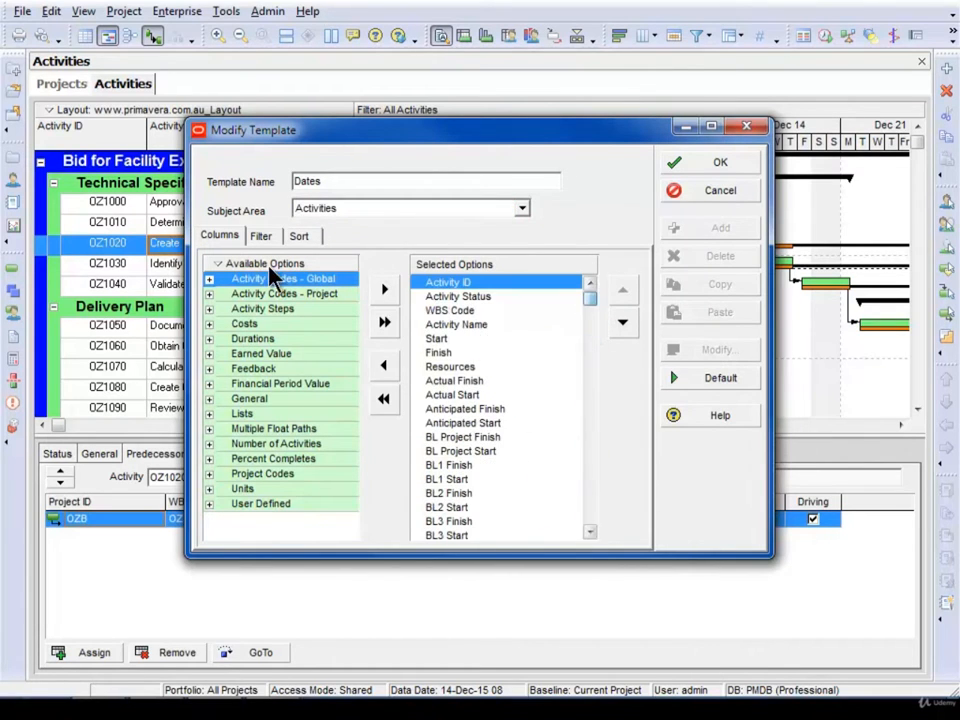
- Add the Original Duration column from the Durations group to the Dates template and place it directly after Finish
click(209, 294)
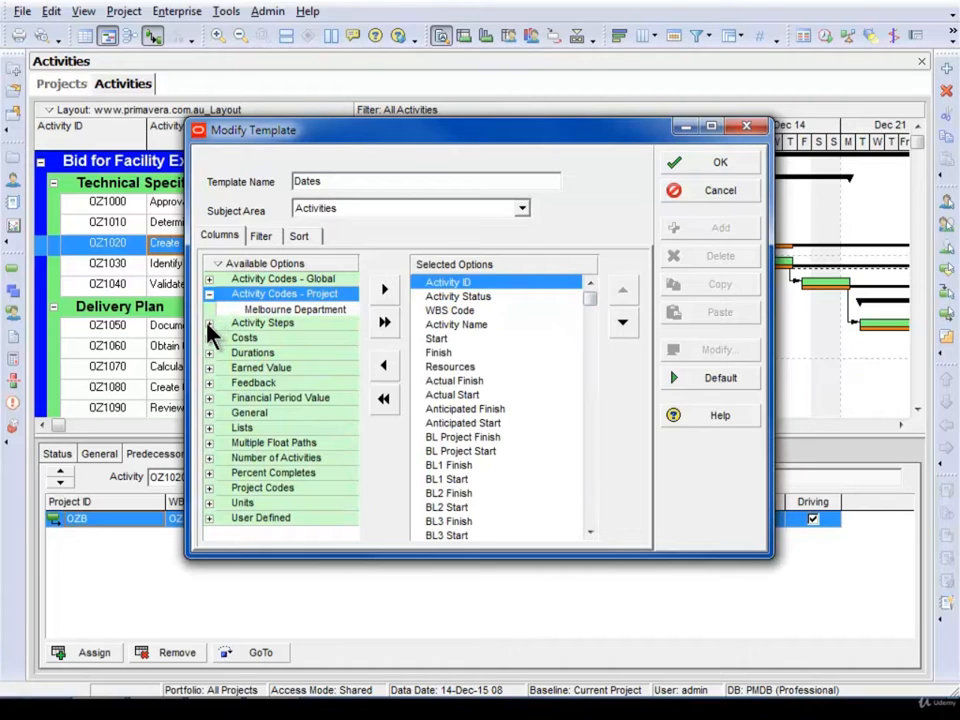
click(209, 324)
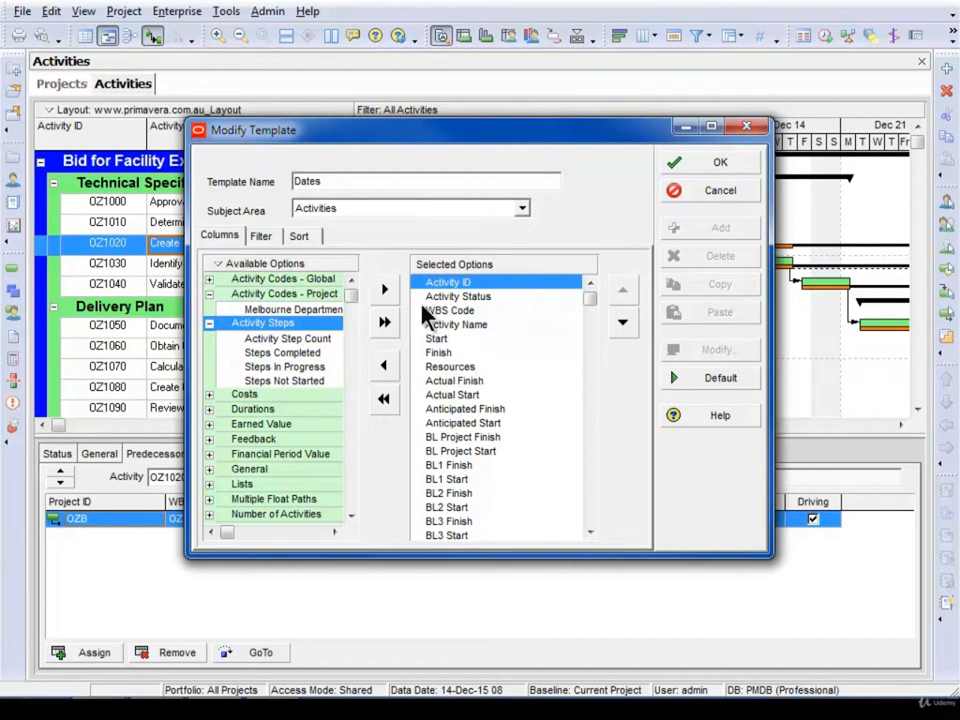
click(209, 295)
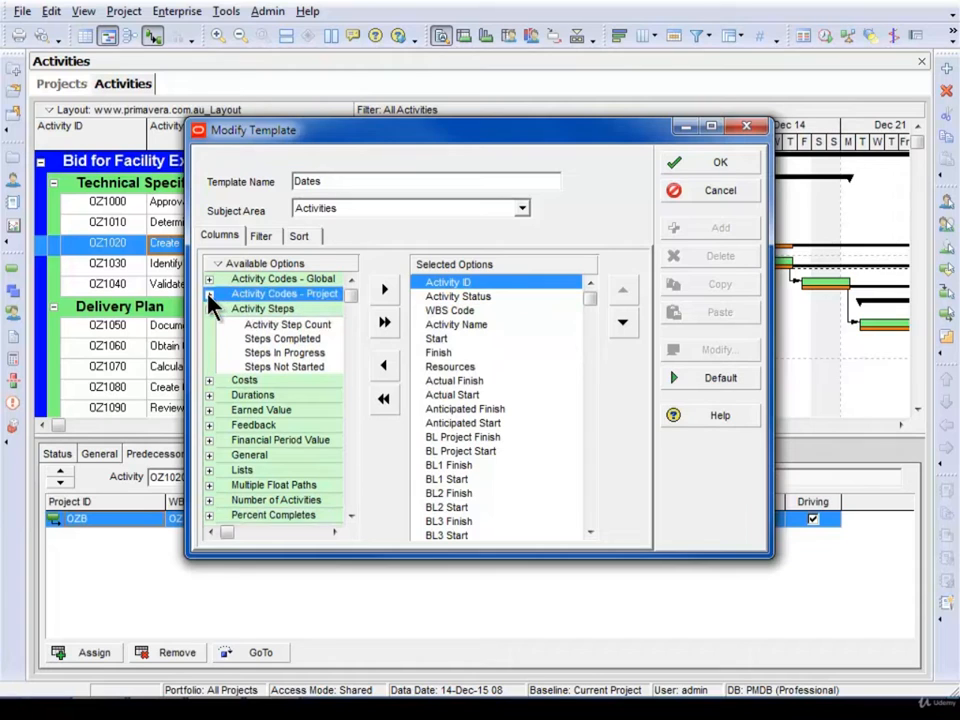
click(209, 309)
click(209, 339)
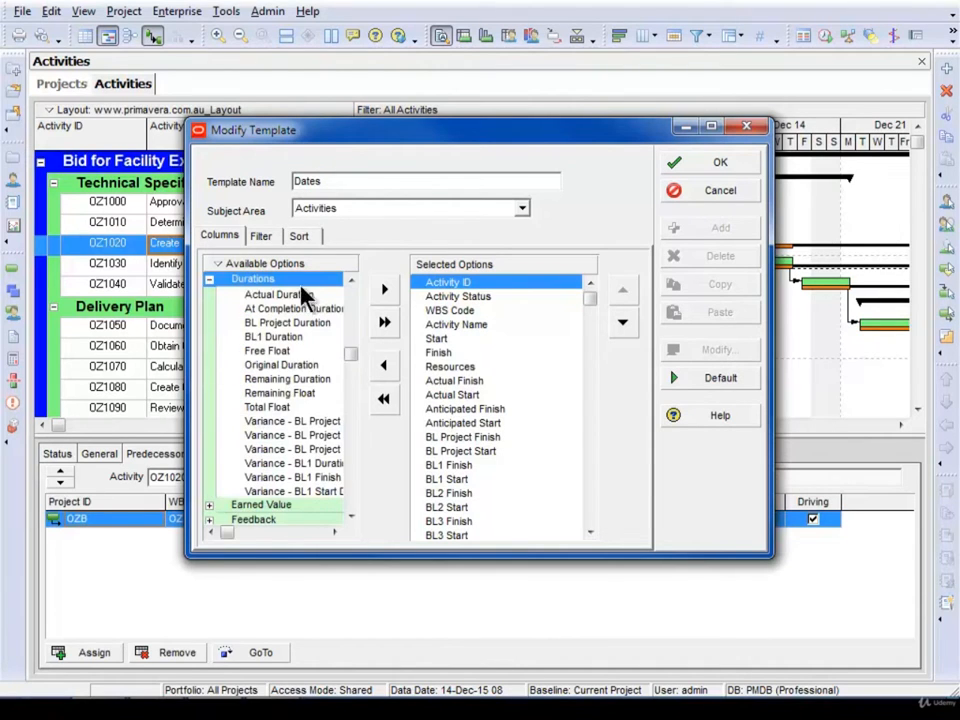
double_click(285, 366)
click(622, 322)
click(622, 322)
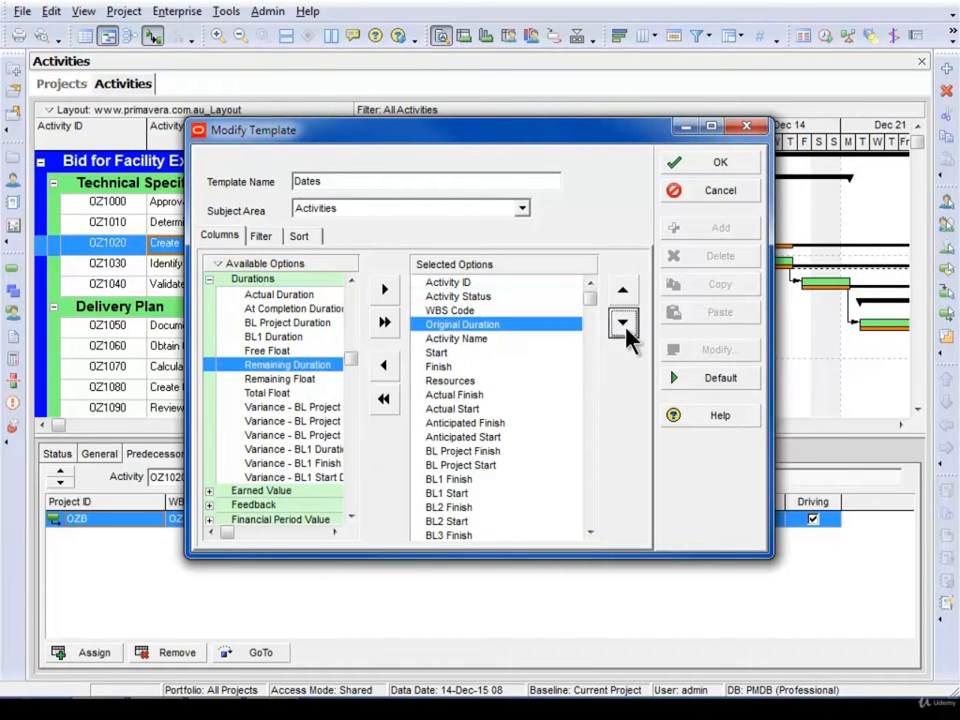
click(622, 322)
click(622, 322)
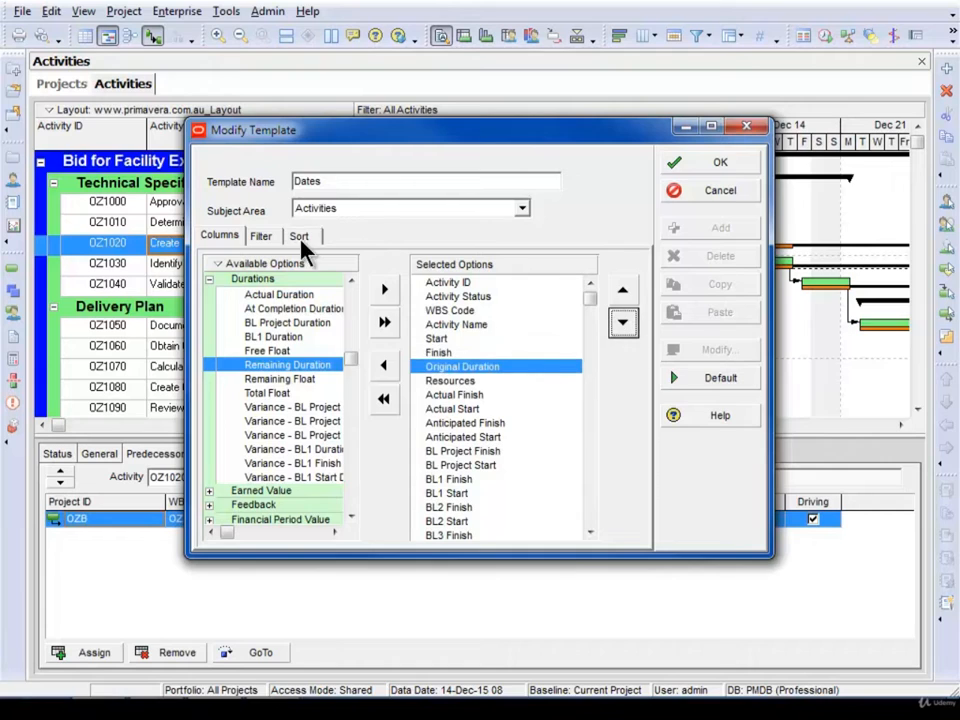
- Review the Dates template's filter and sort settings, and save the modified template
click(262, 237)
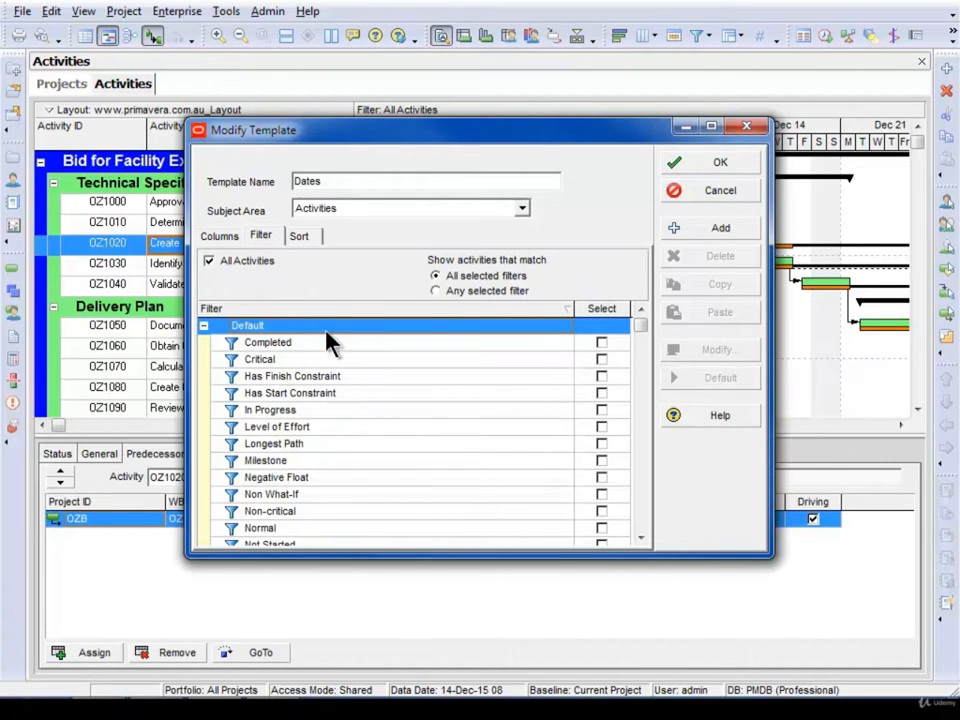
click(303, 237)
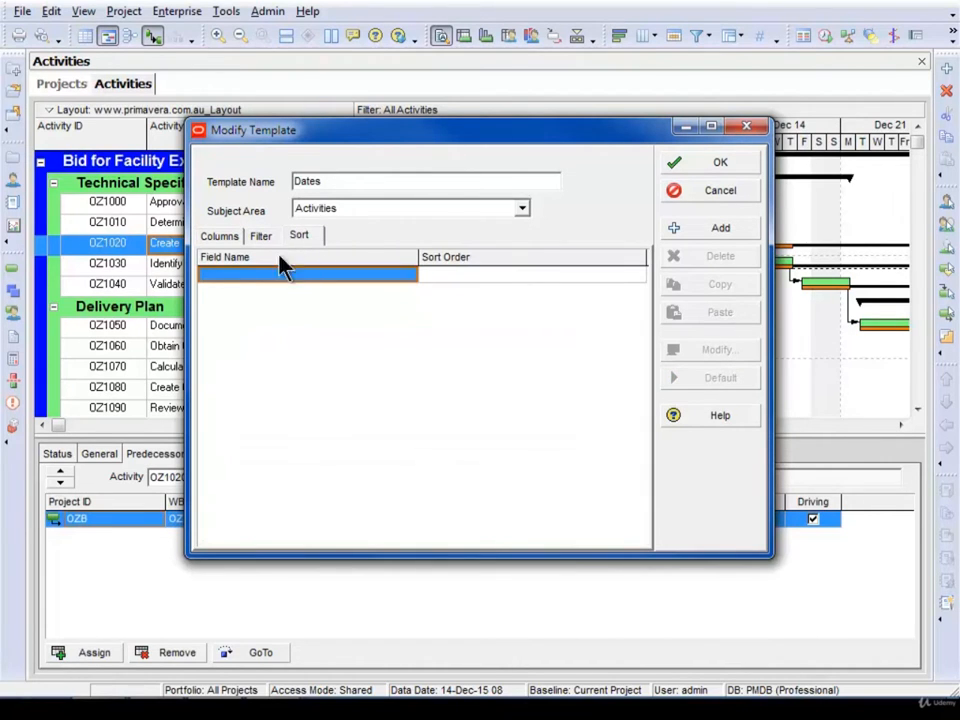
click(226, 238)
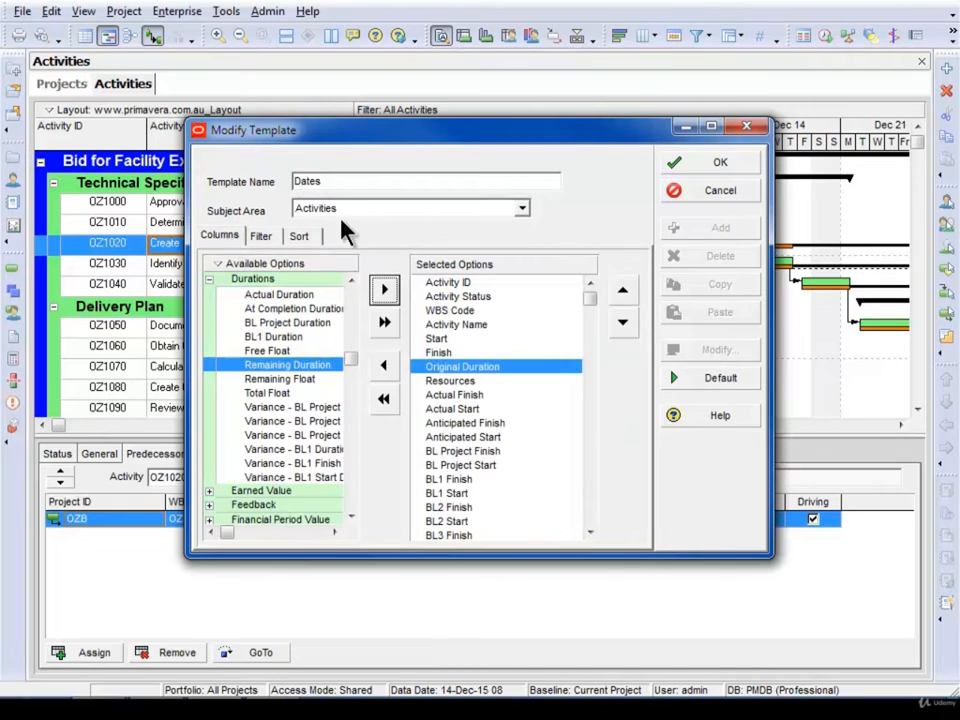
click(700, 163)
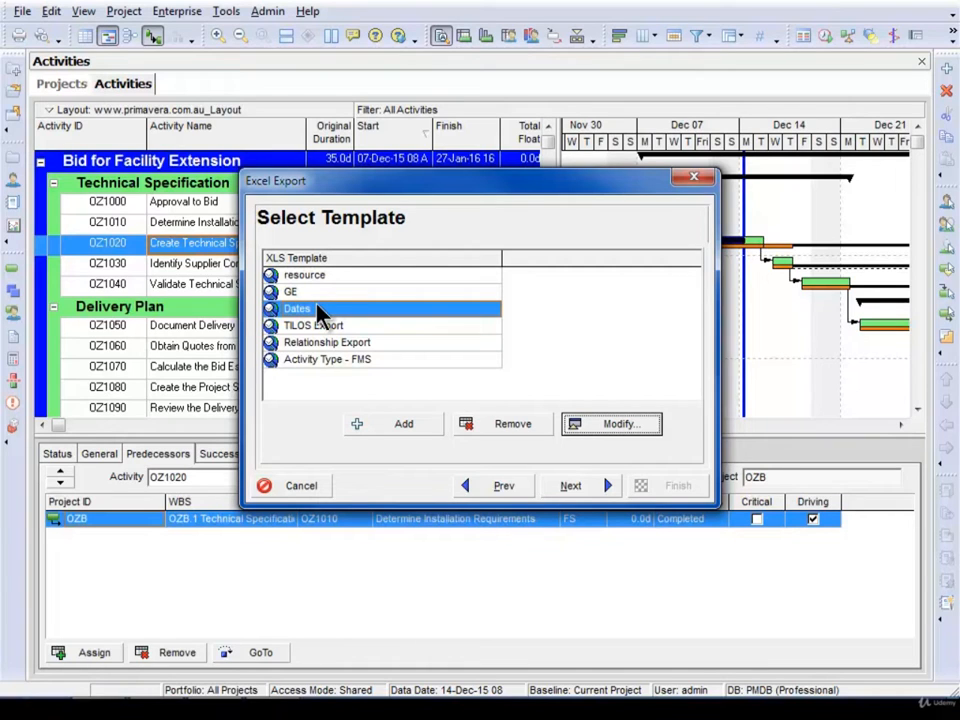
- Export the project data with the Dates template to OZB.xls on the Desktop
click(568, 488)
click(498, 318)
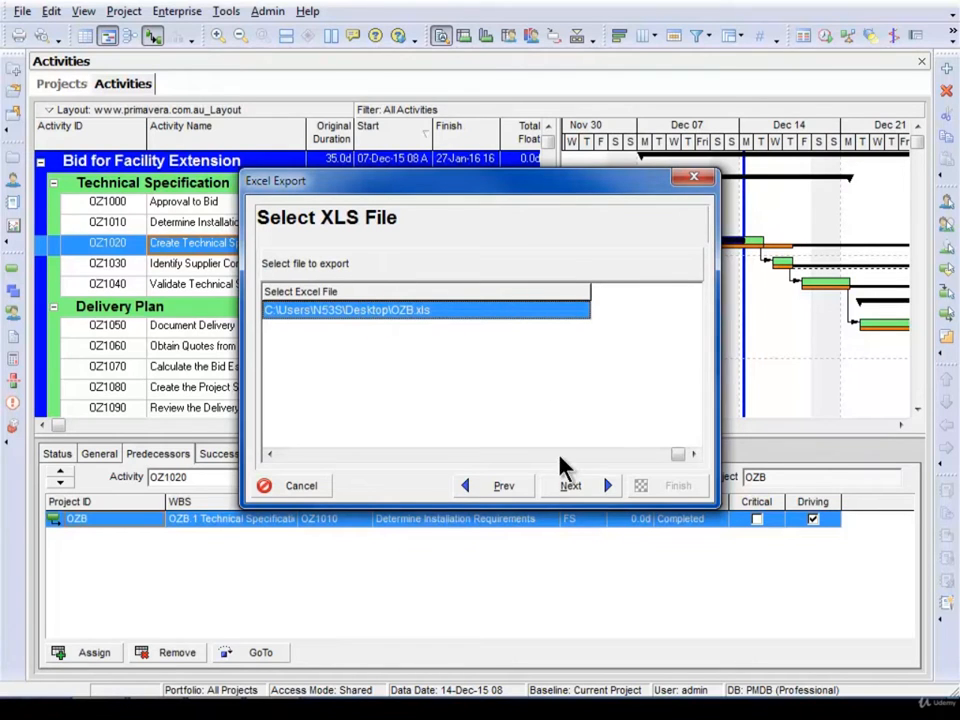
click(572, 487)
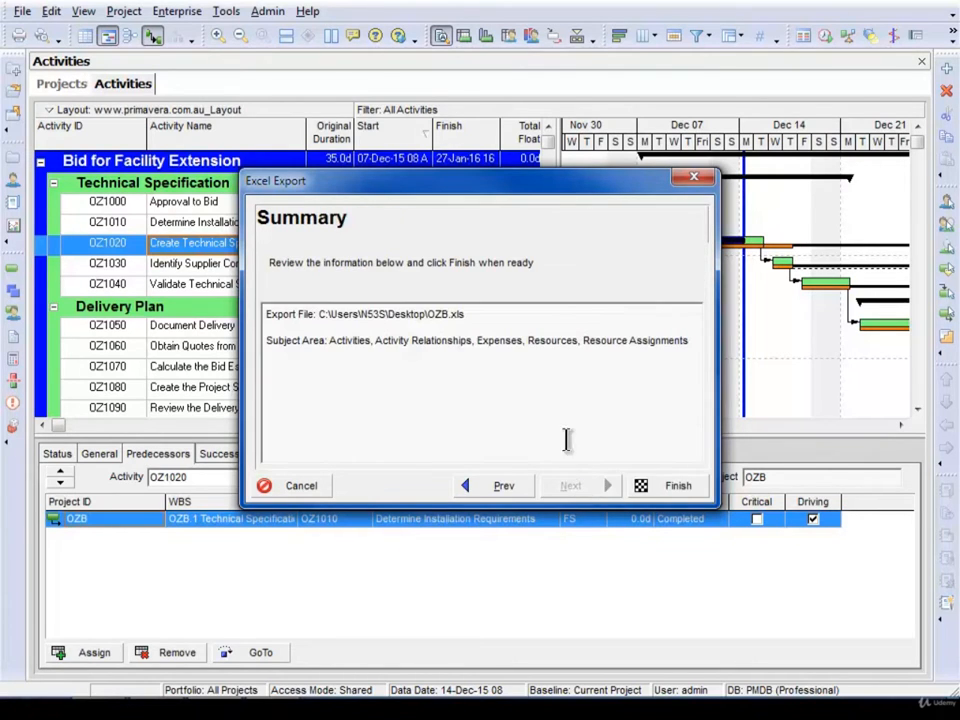
click(668, 487)
click(655, 486)
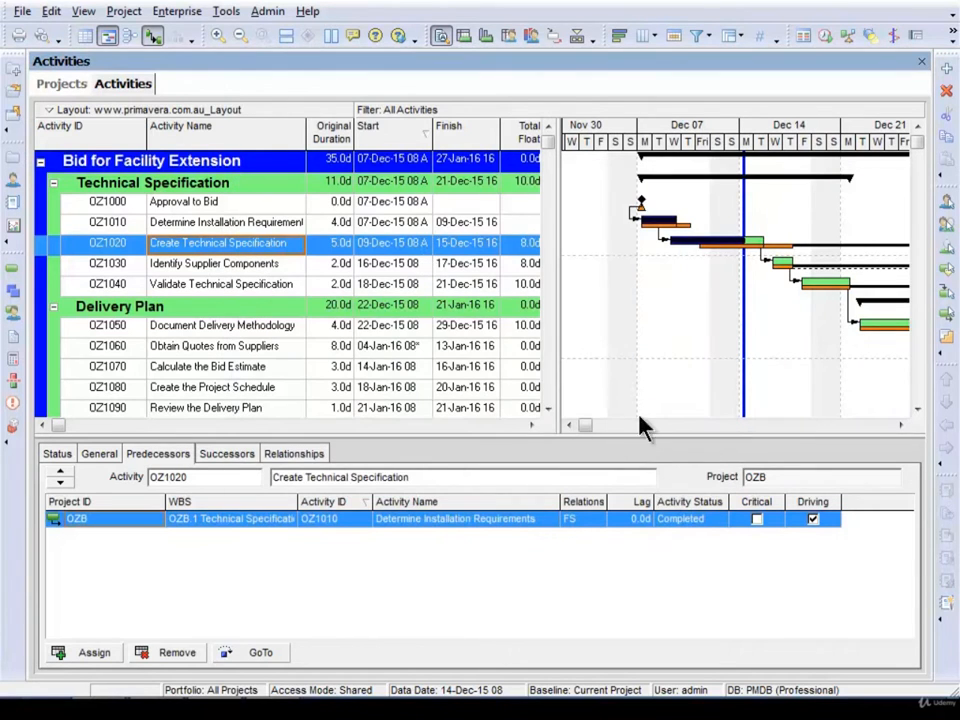
- Switch to the desktop and open the exported OZB.xls in Excel
click(956, 689)
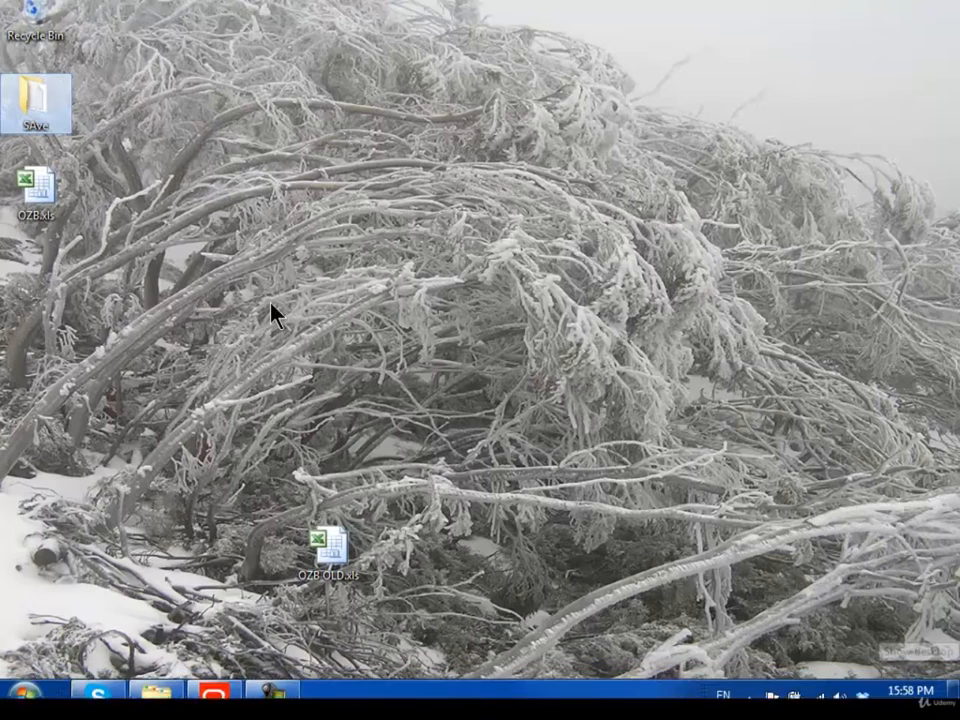
click(47, 193)
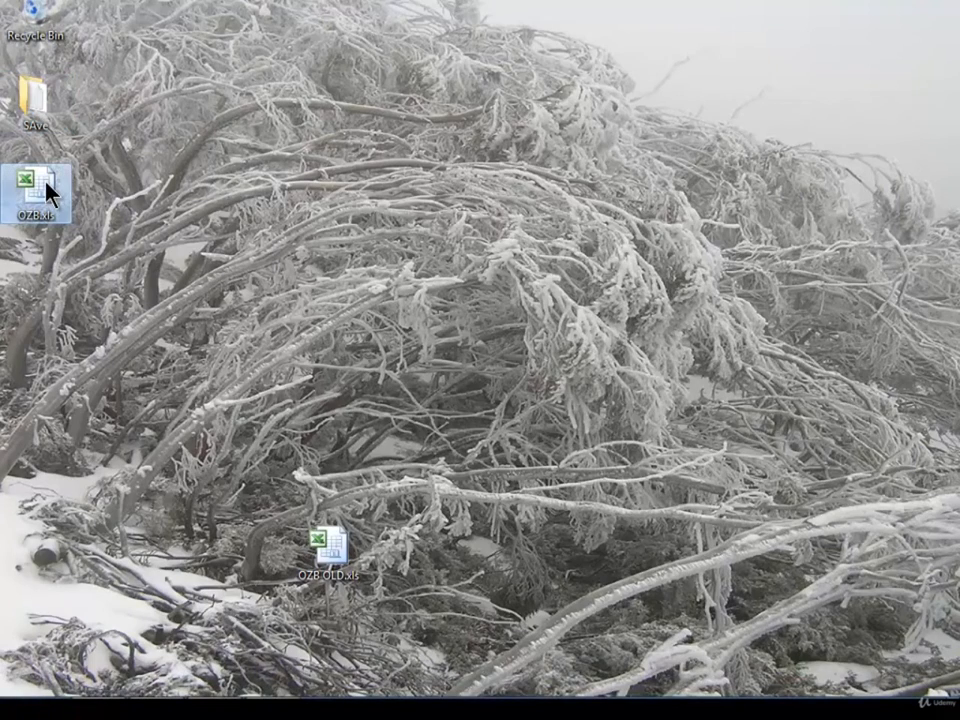
double_click(47, 193)
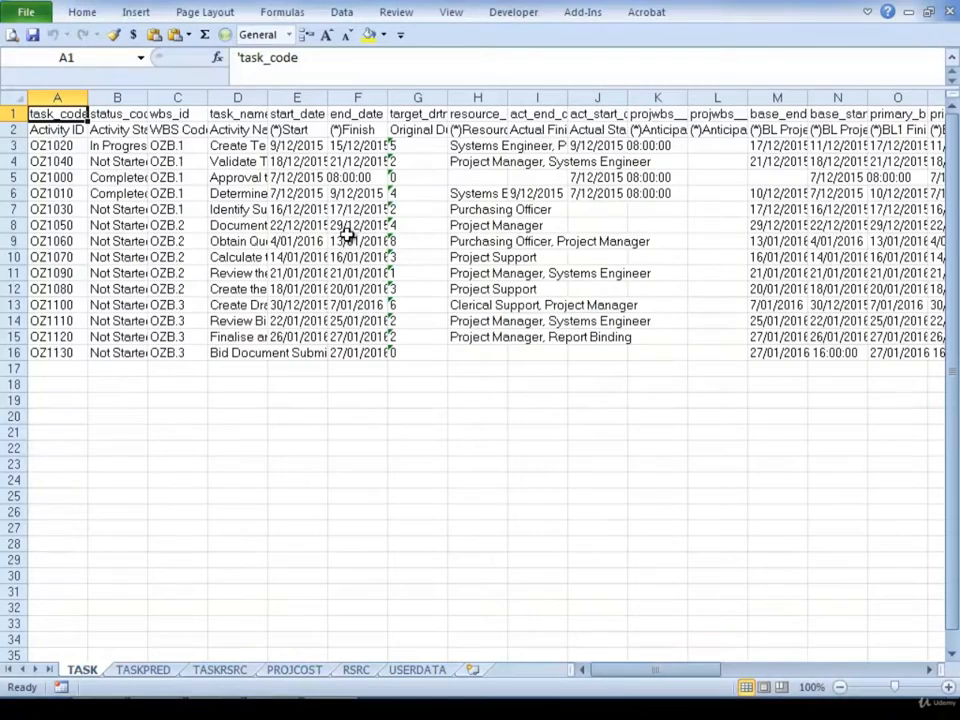
- Examine the TASKPRED, TASKRSRC, PROJCOST, RSRC and USERDATA sheets of the workbook, including the user settings in cell A3
click(140, 671)
click(221, 671)
click(294, 671)
click(356, 671)
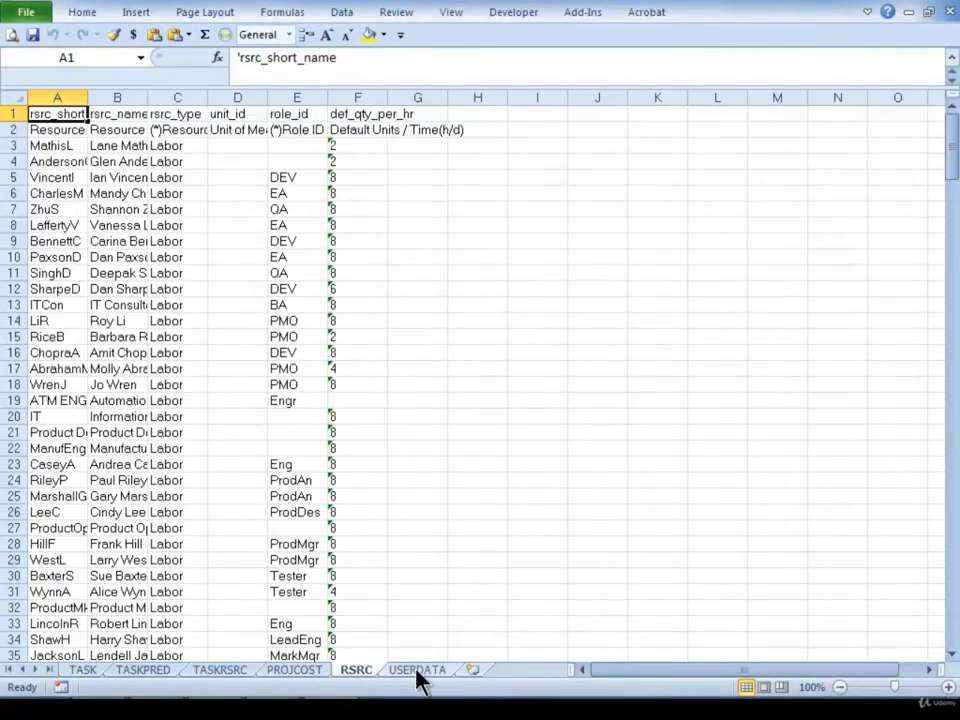
click(420, 671)
click(71, 147)
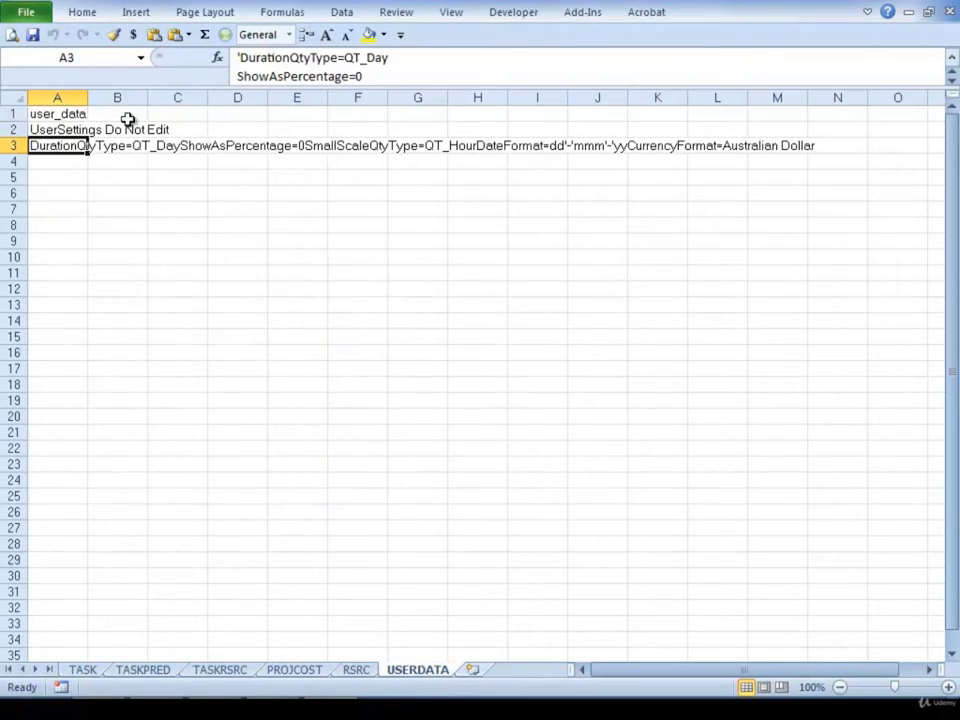
click(165, 147)
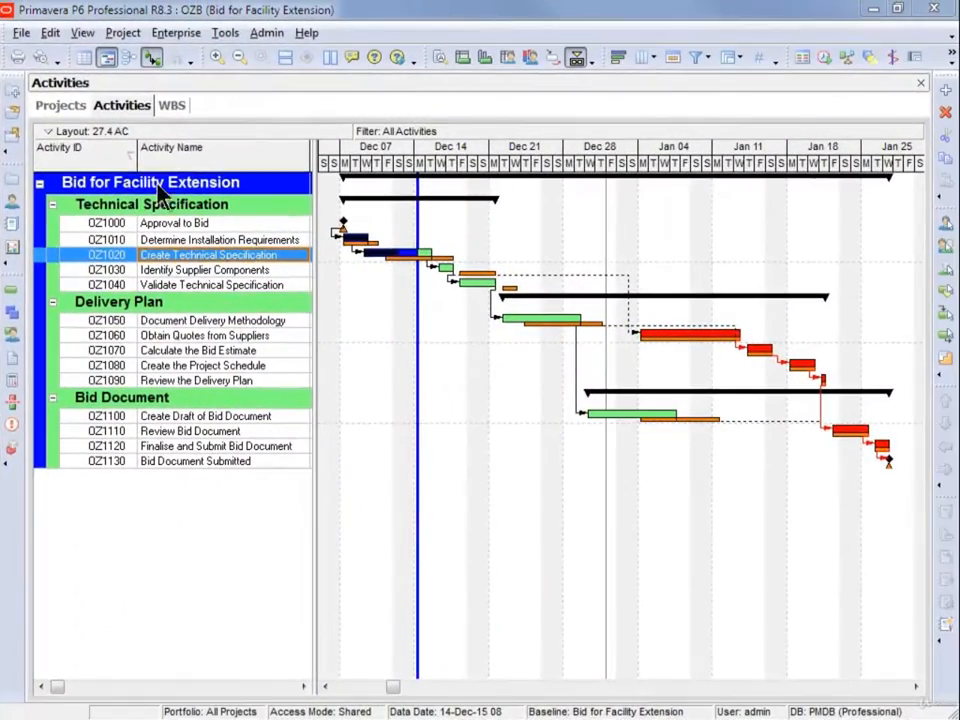
- Start a Microsoft Project export in XML 2010 format and open the MSP Mapping template for modification
click(22, 34)
click(45, 229)
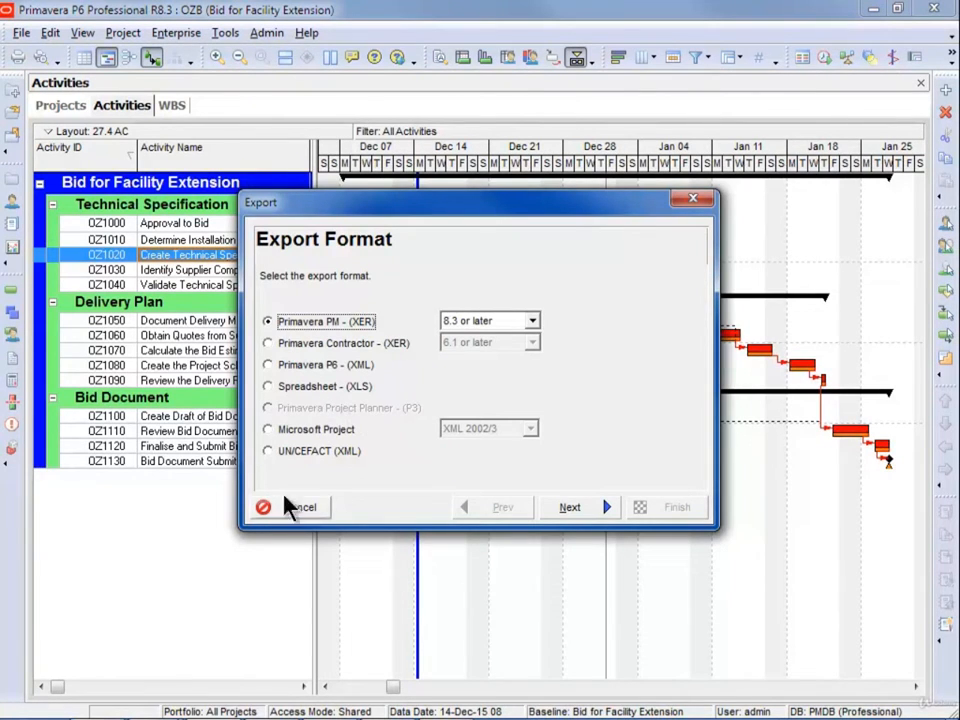
click(292, 431)
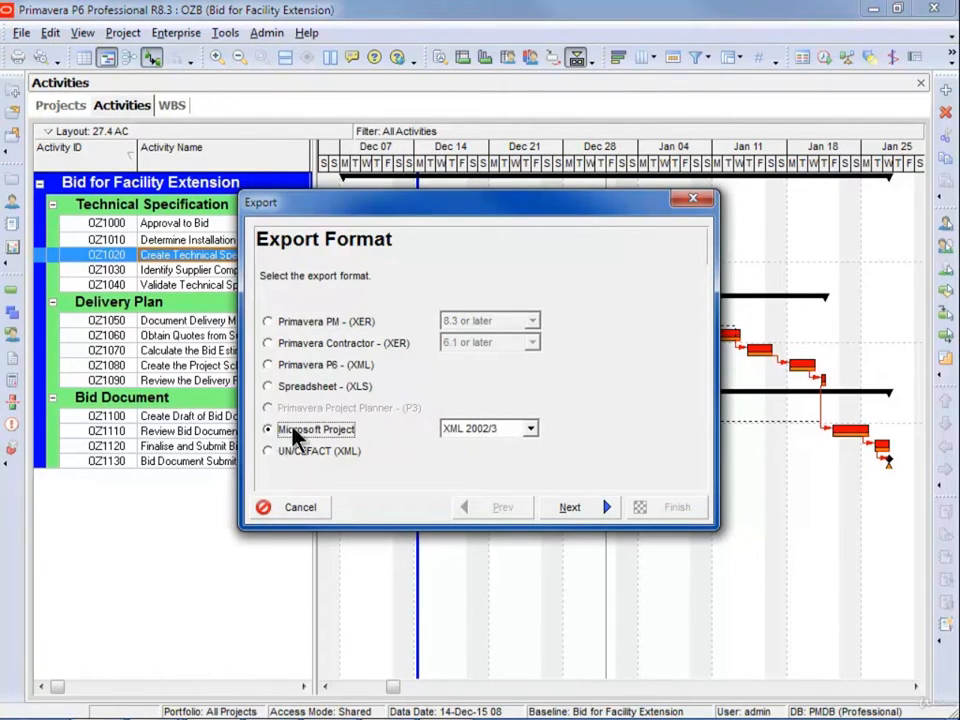
click(532, 429)
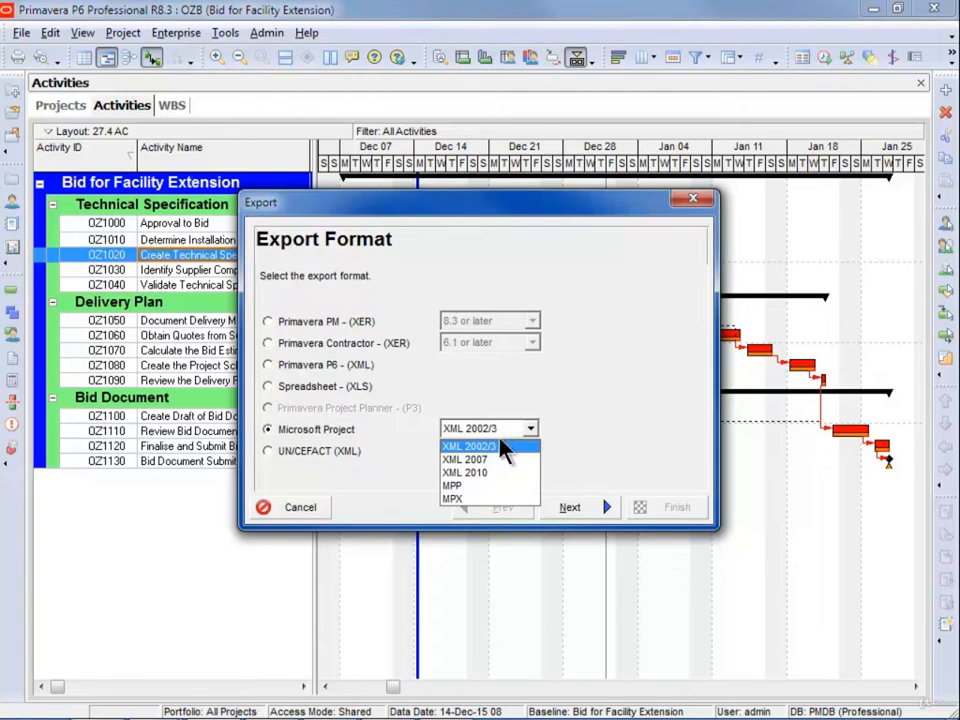
click(475, 484)
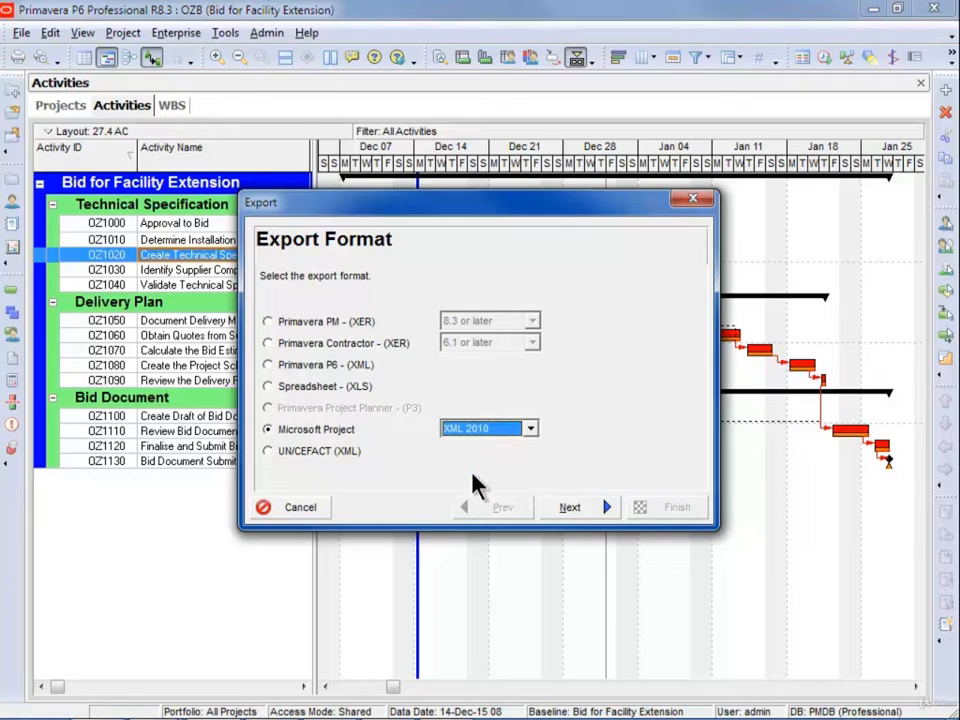
click(568, 508)
click(568, 508)
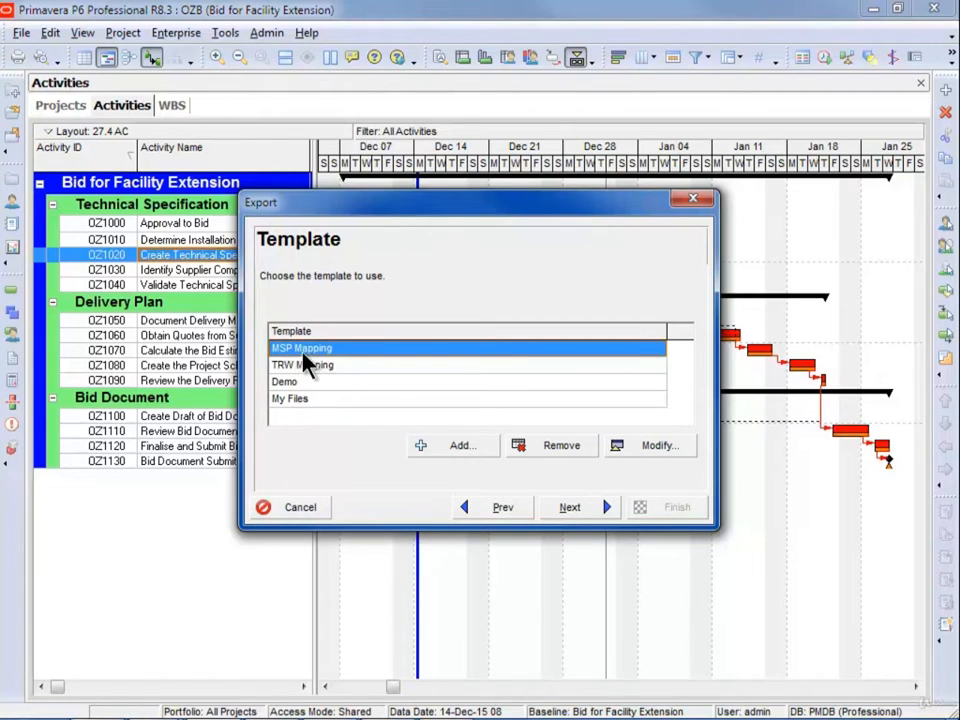
click(651, 456)
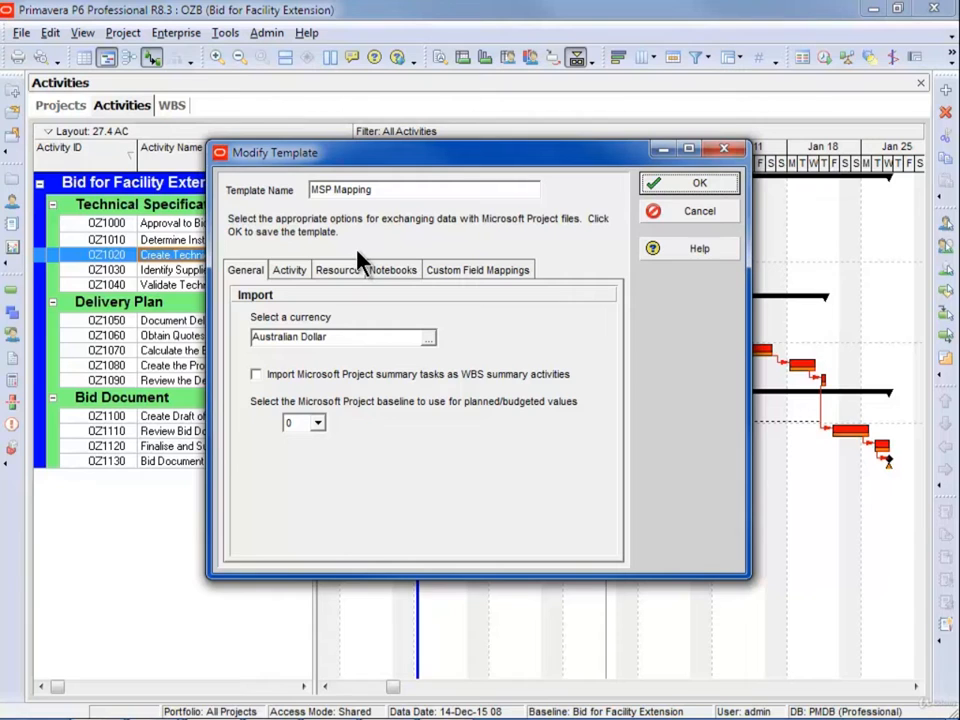
- Review the MSP Mapping template's currency and baseline choices, keeping Australian Dollar and baseline 0
click(424, 337)
click(430, 340)
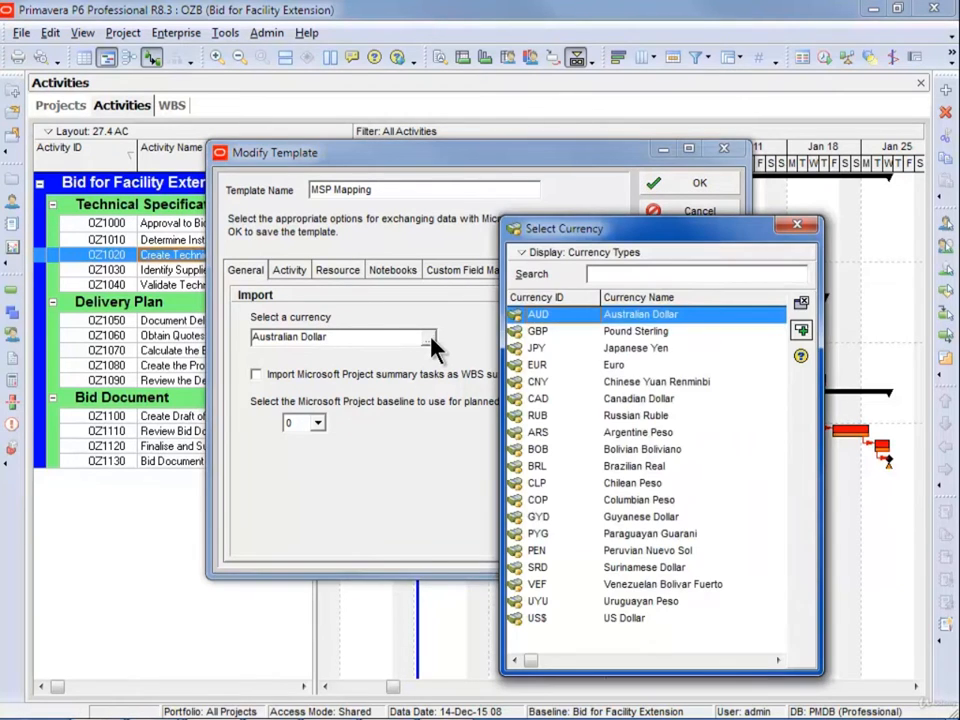
click(801, 330)
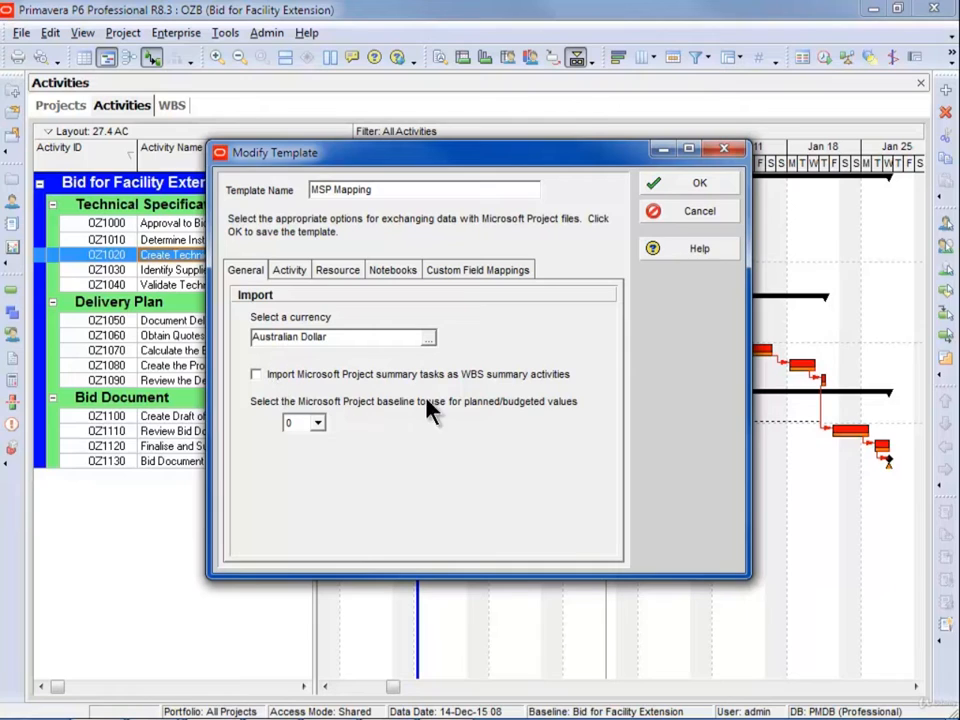
click(318, 423)
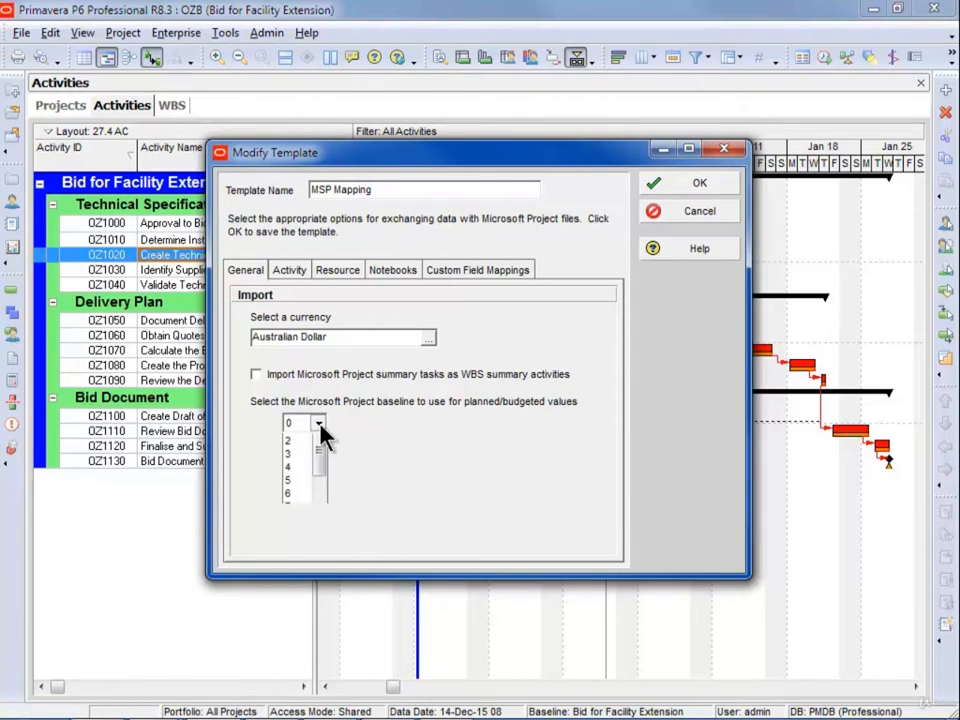
click(320, 426)
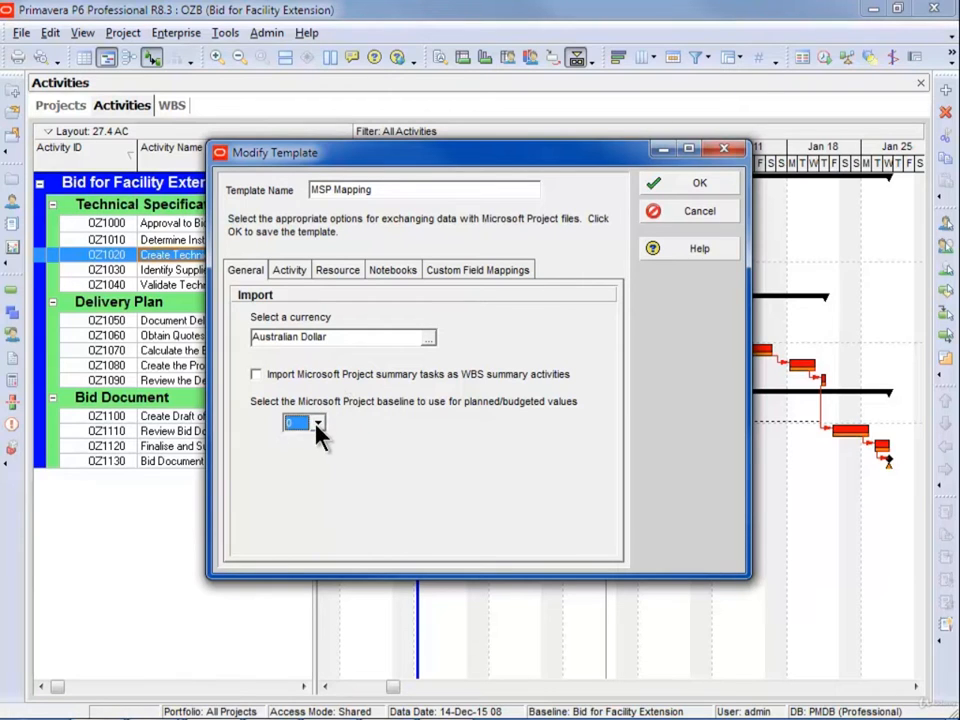
click(318, 423)
drag(323, 480, 332, 439)
click(304, 444)
- Review the template's activity options for milestone and Task ID import, keeping Start milestones with expenses and Activity ID
click(287, 271)
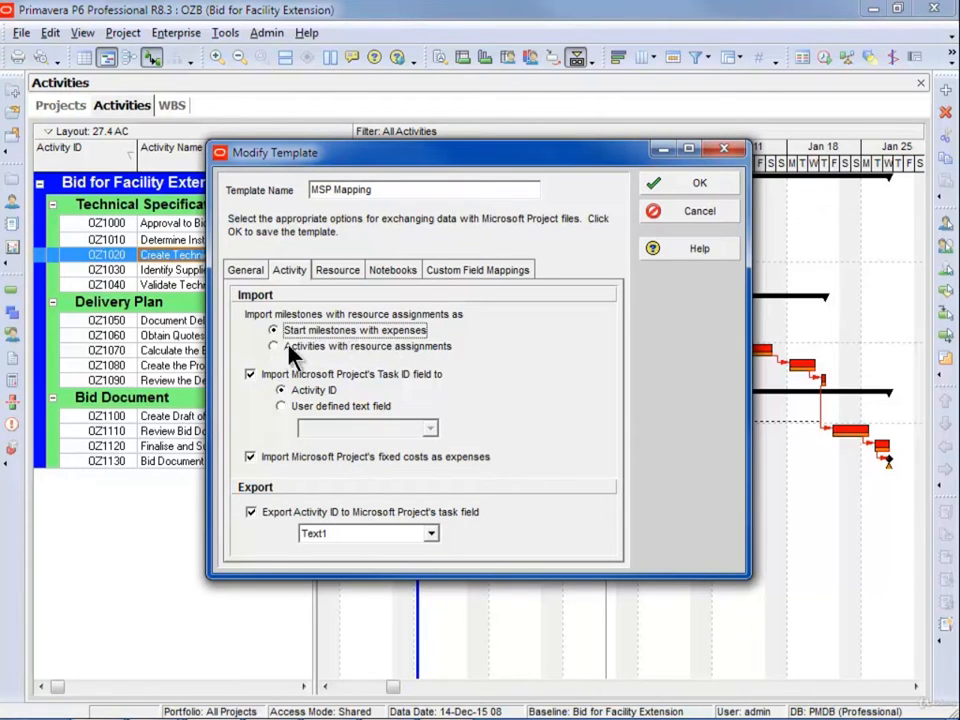
click(283, 350)
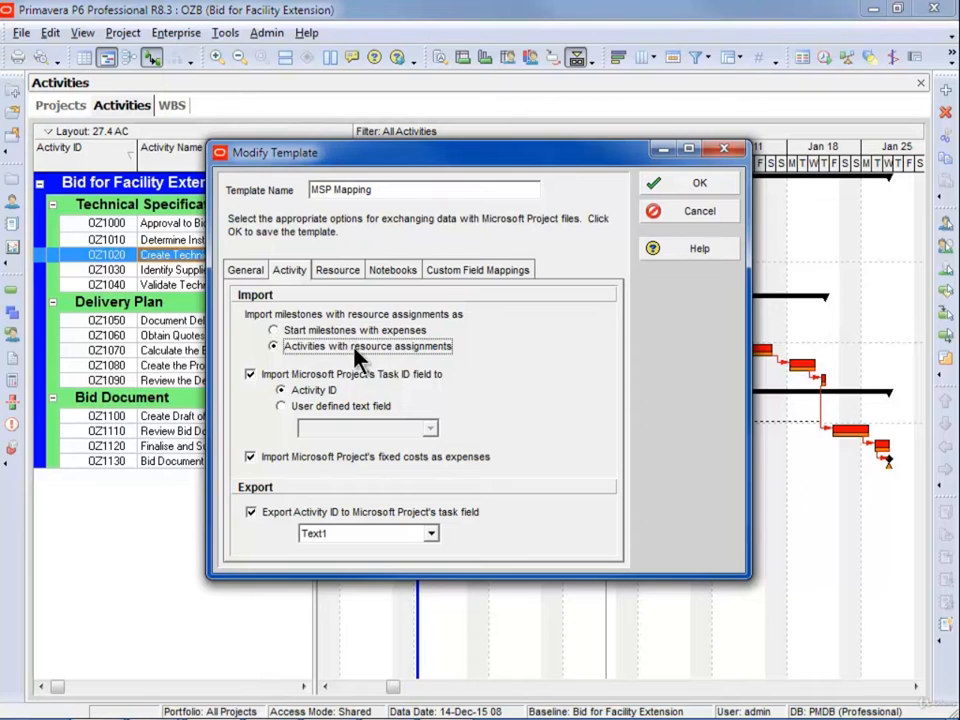
click(298, 331)
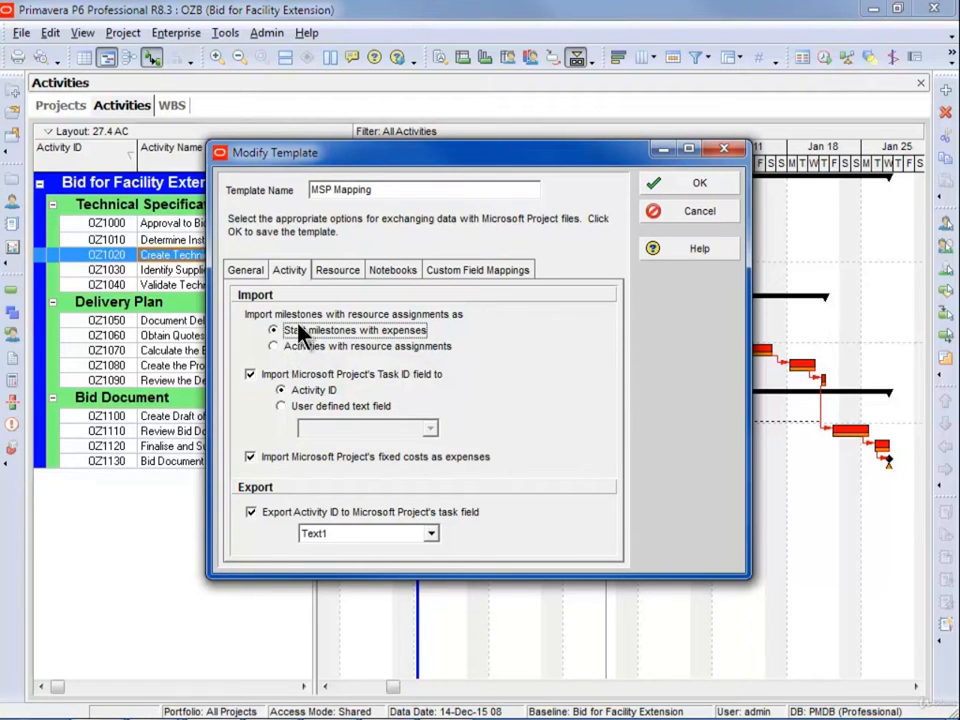
click(284, 408)
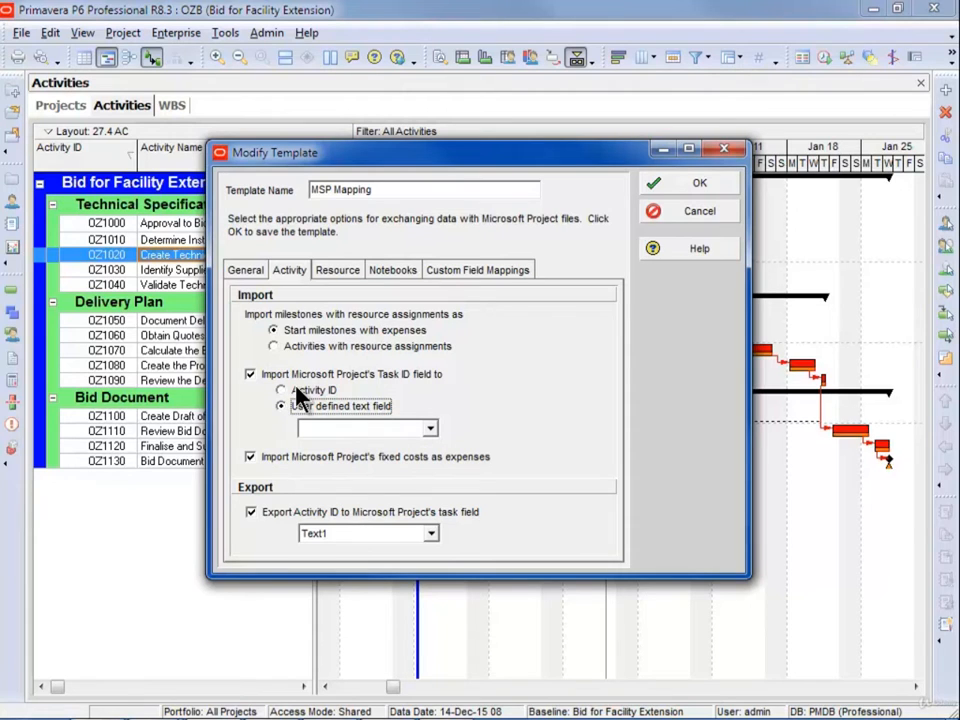
click(298, 392)
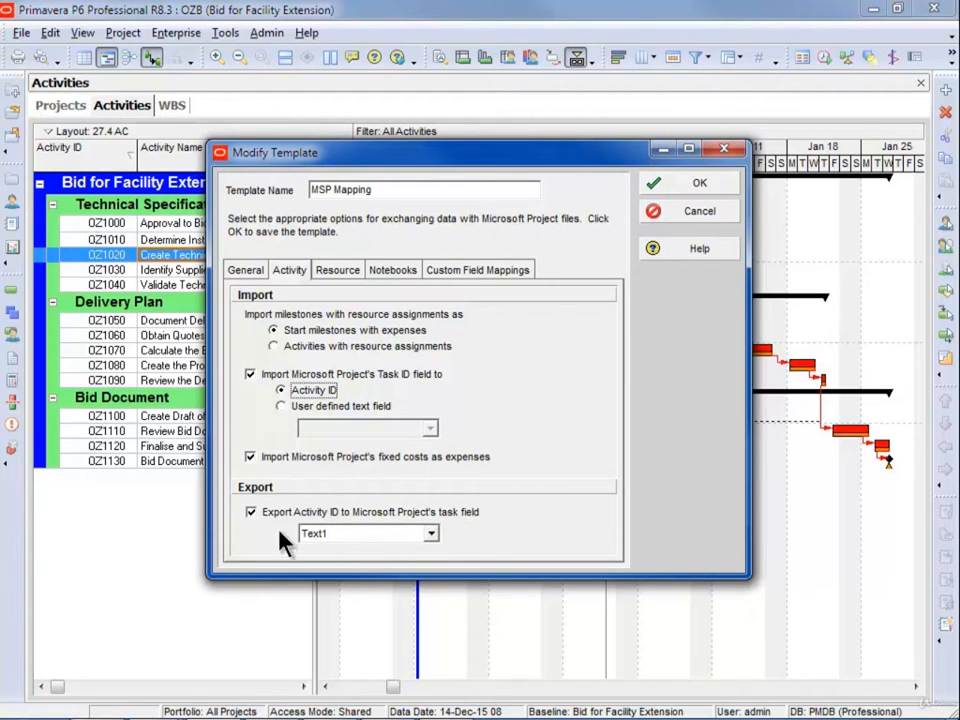
- Review the template's resource import options, keeping Resource Name and Add new resource, then save the template and cancel the export
click(350, 270)
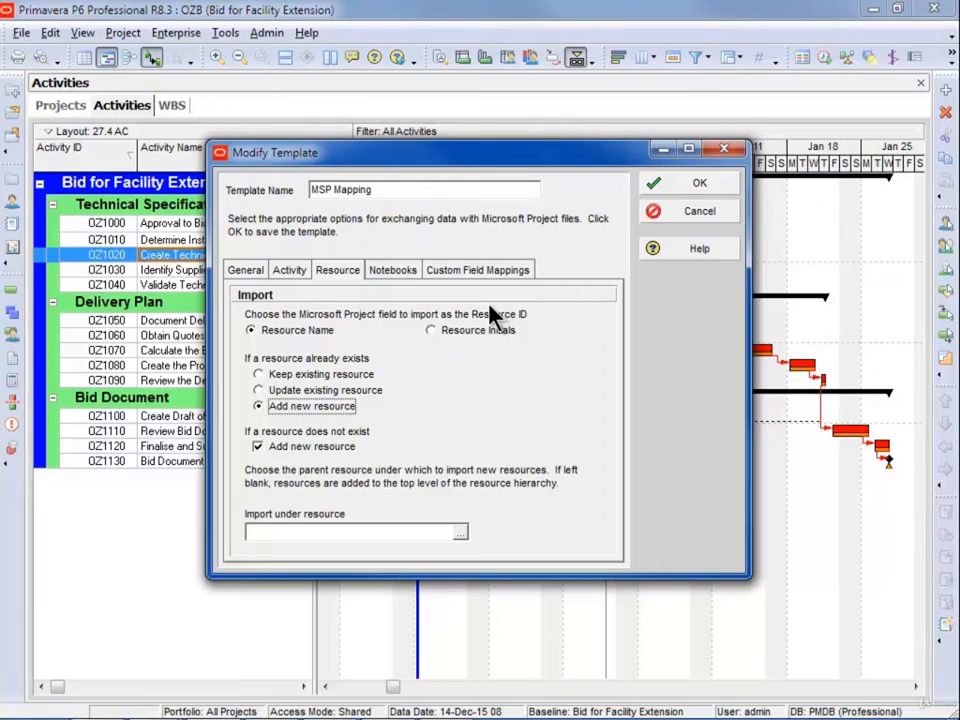
click(435, 332)
click(275, 338)
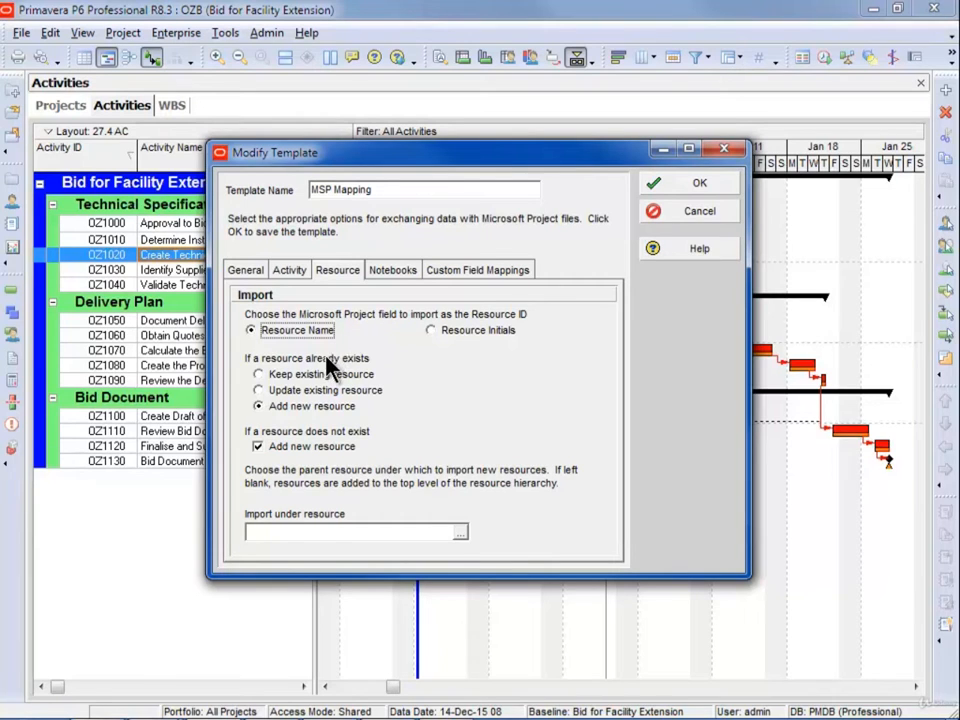
click(278, 375)
click(280, 390)
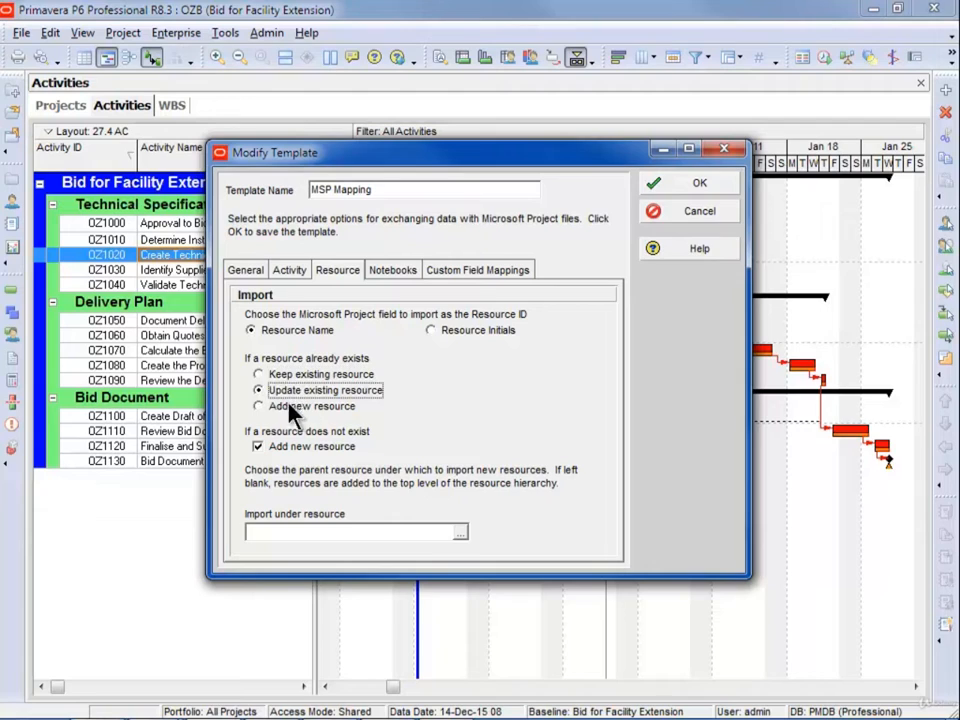
click(280, 406)
click(279, 374)
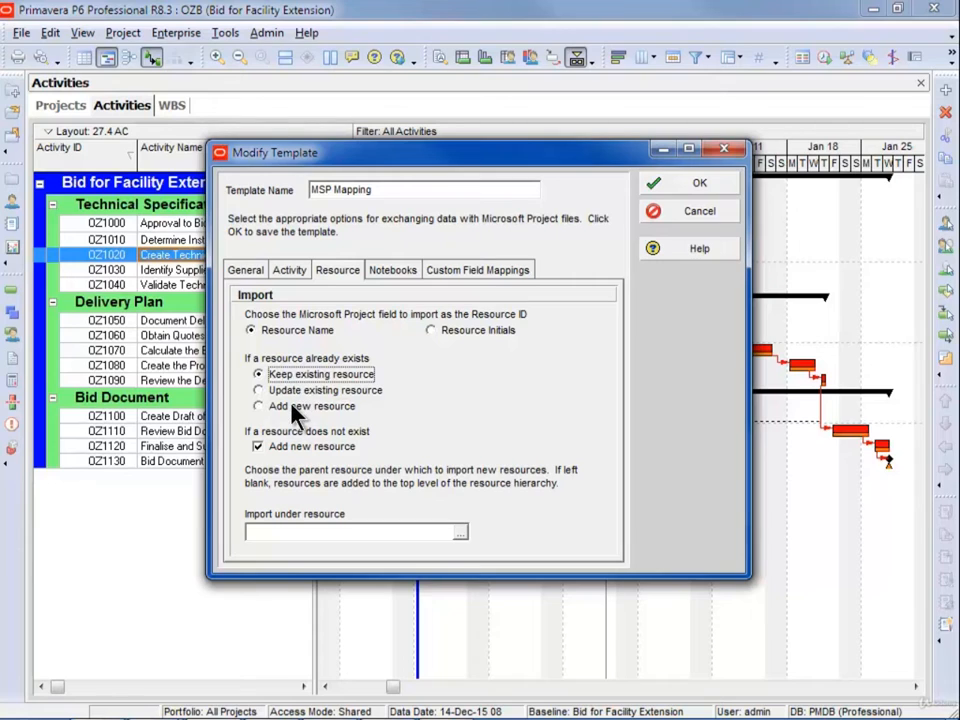
click(291, 406)
click(310, 450)
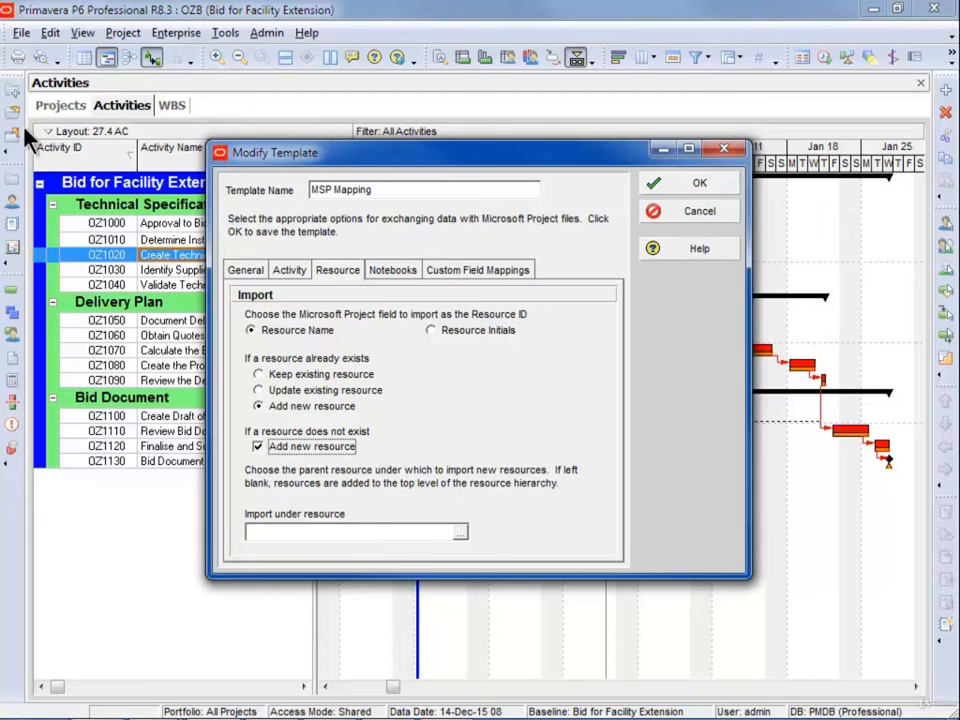
click(695, 185)
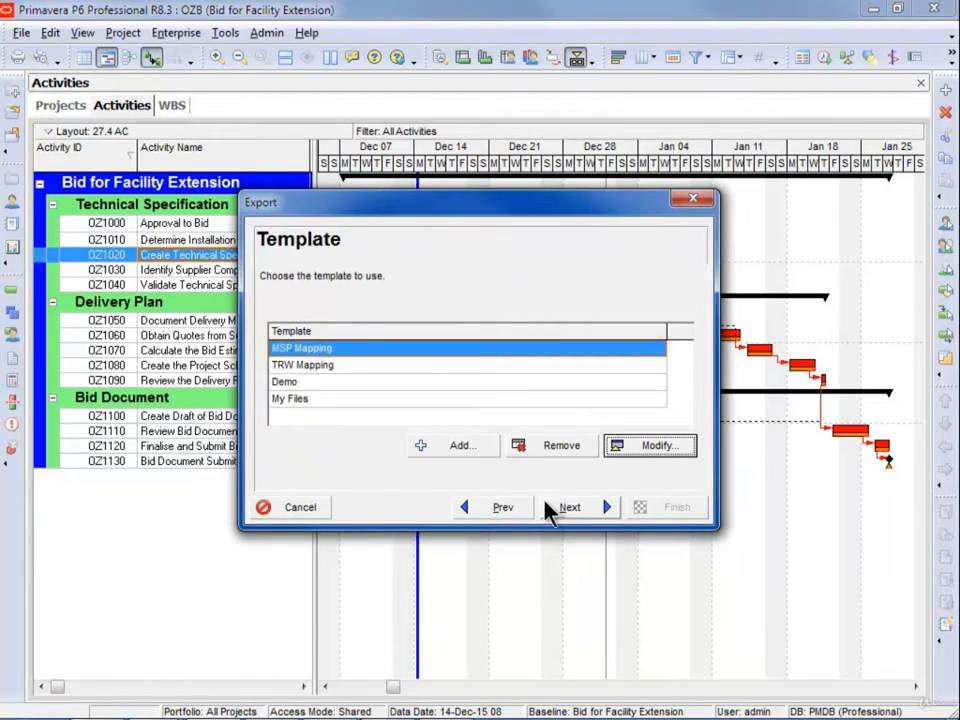
click(302, 511)
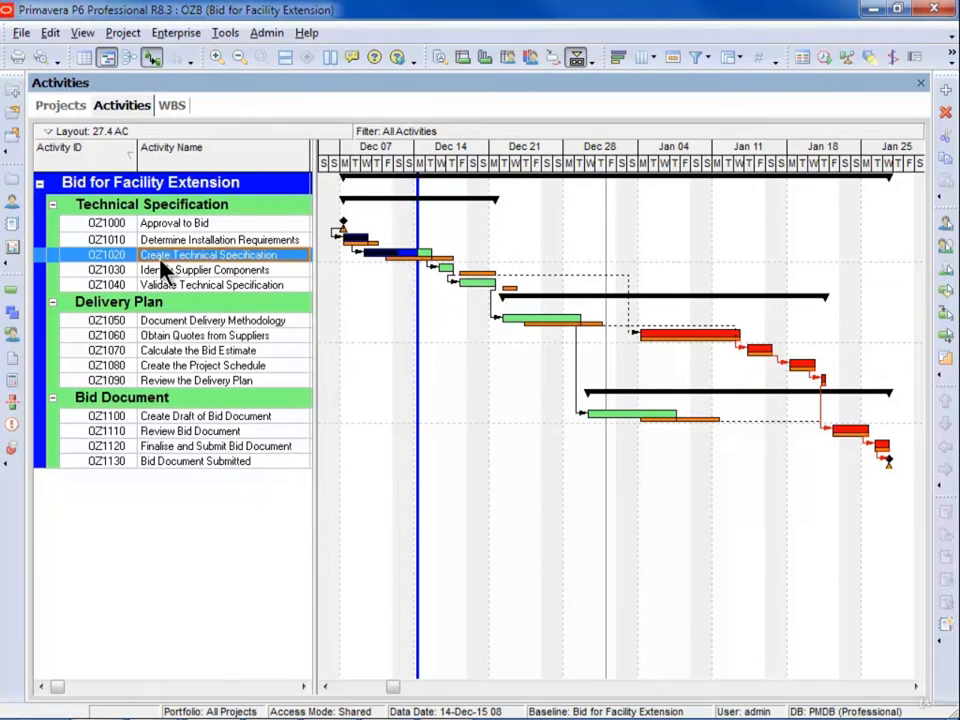
- Add a new resource to the resource hierarchy and place it at the top level above the MSP resource
click(13, 200)
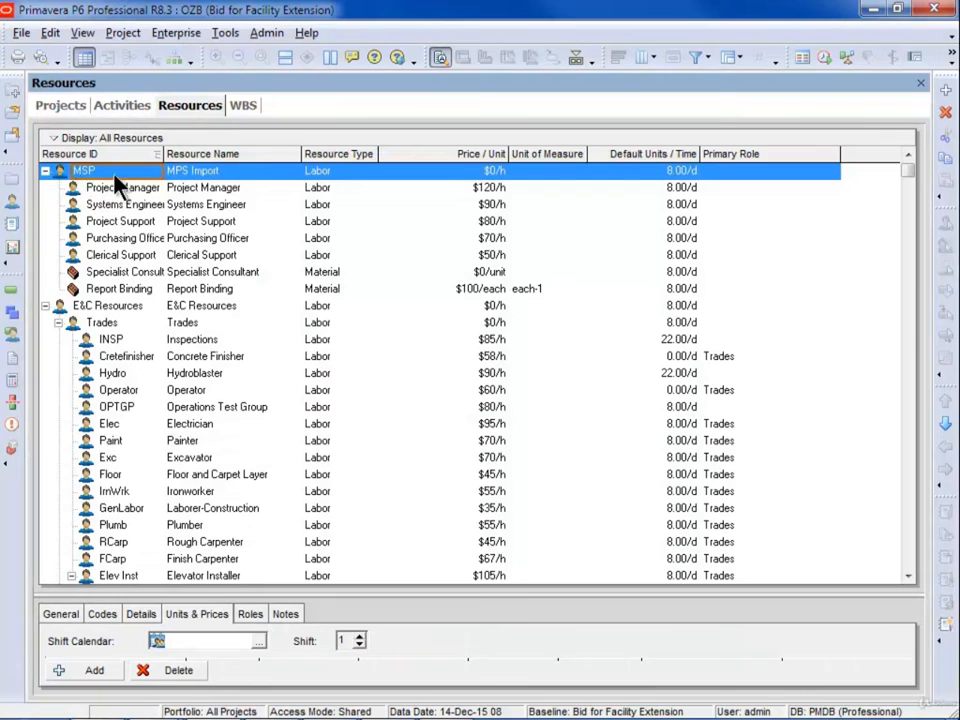
click(945, 92)
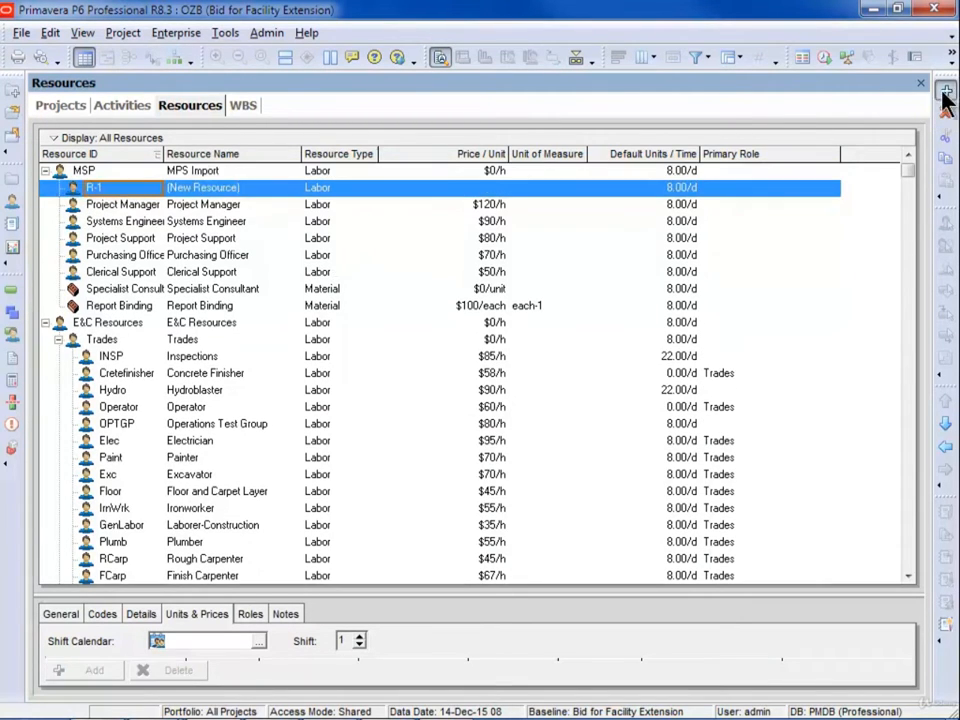
click(945, 447)
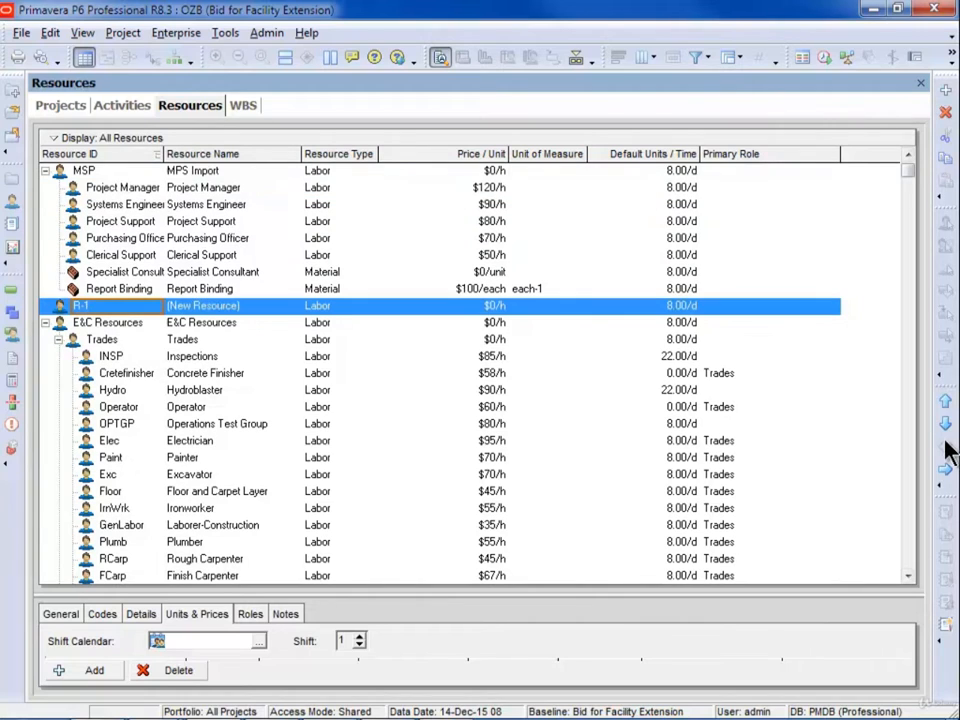
click(945, 398)
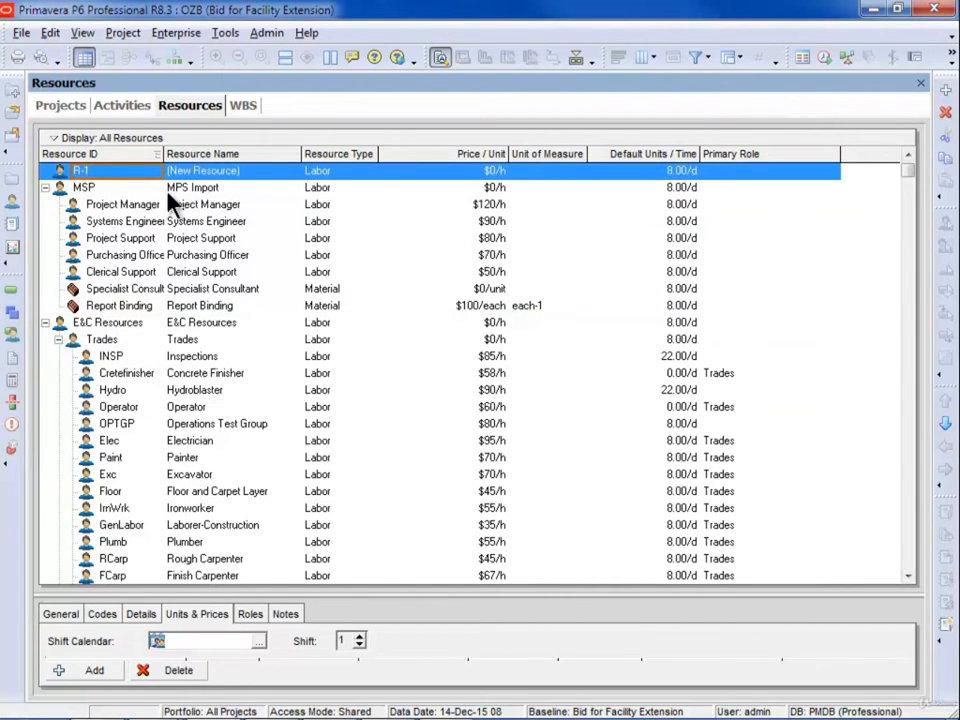
- Give the new resource the ID MSP-2 and the name MSP Import 2
click(113, 170)
text(MSP-1)
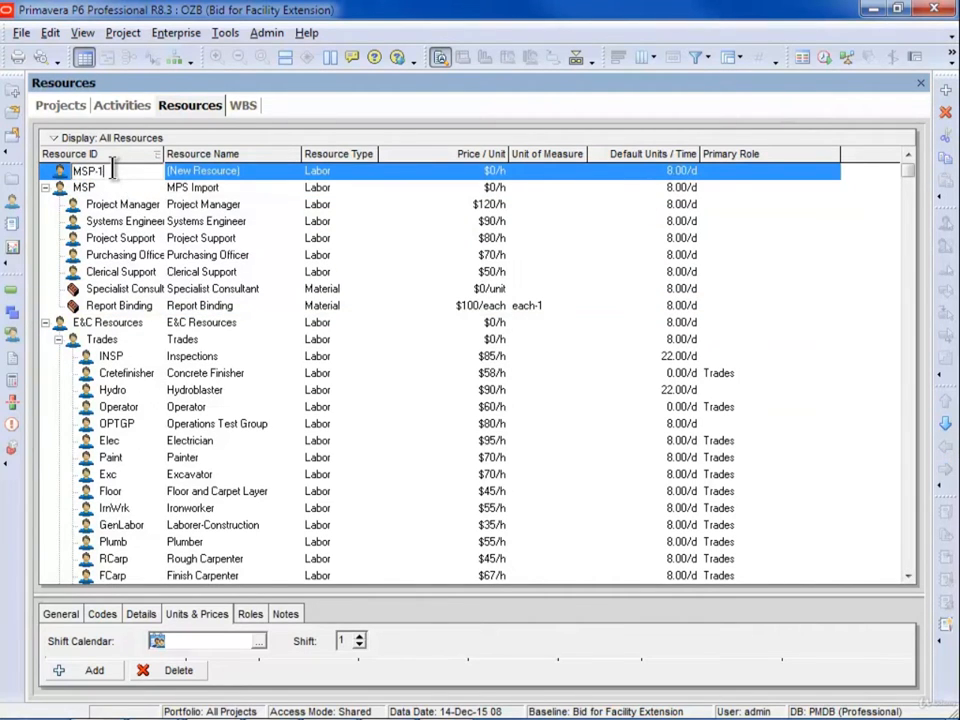
key(Return)
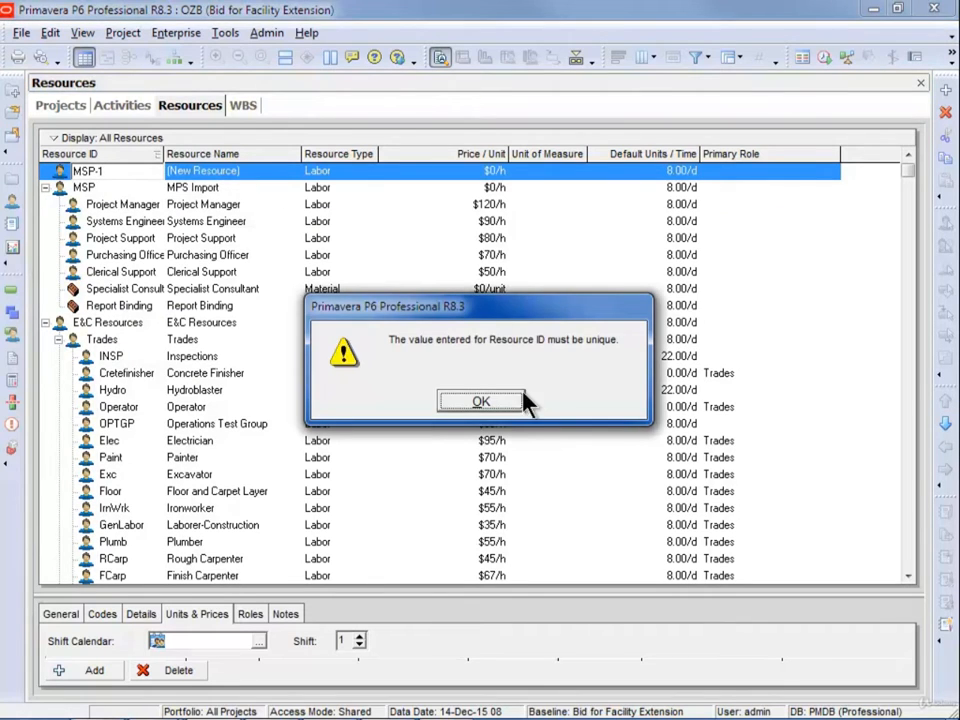
click(470, 400)
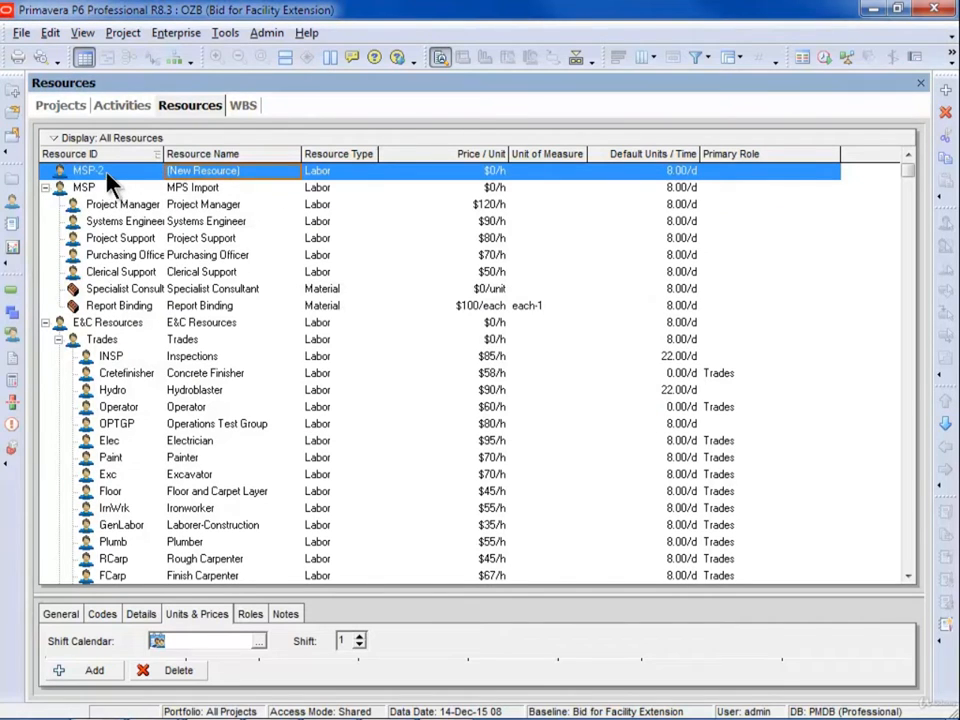
click(215, 171)
drag(257, 173, 154, 190)
text(M)
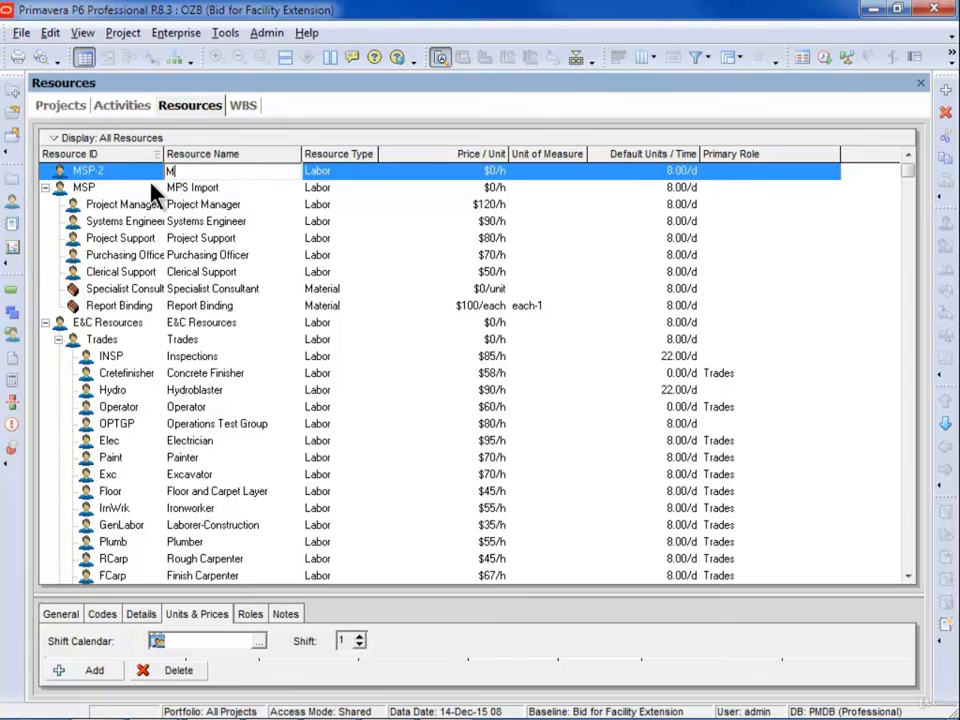
text(SP Import 2)
click(78, 169)
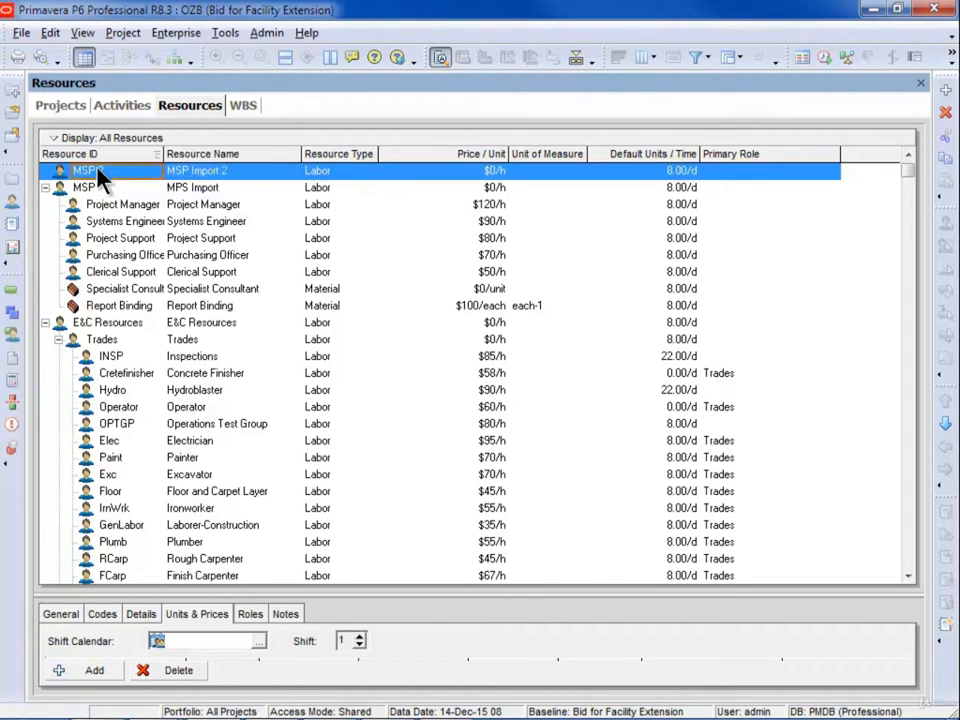
- Start exporting the project to Microsoft Project in XML 2010 format and proceed to the template selection
click(24, 32)
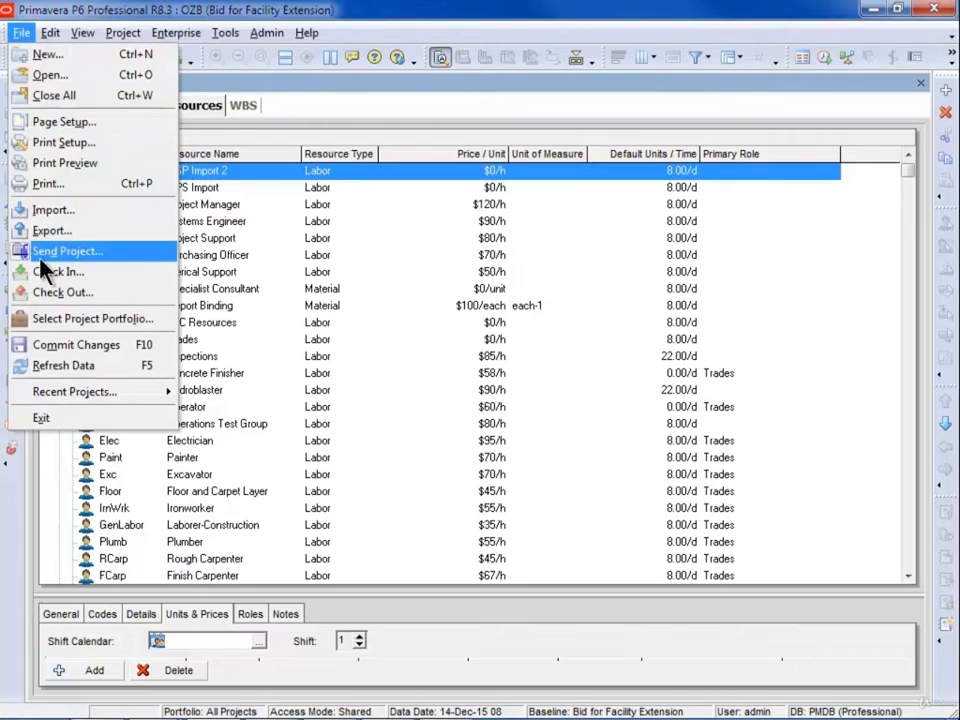
click(60, 228)
click(334, 431)
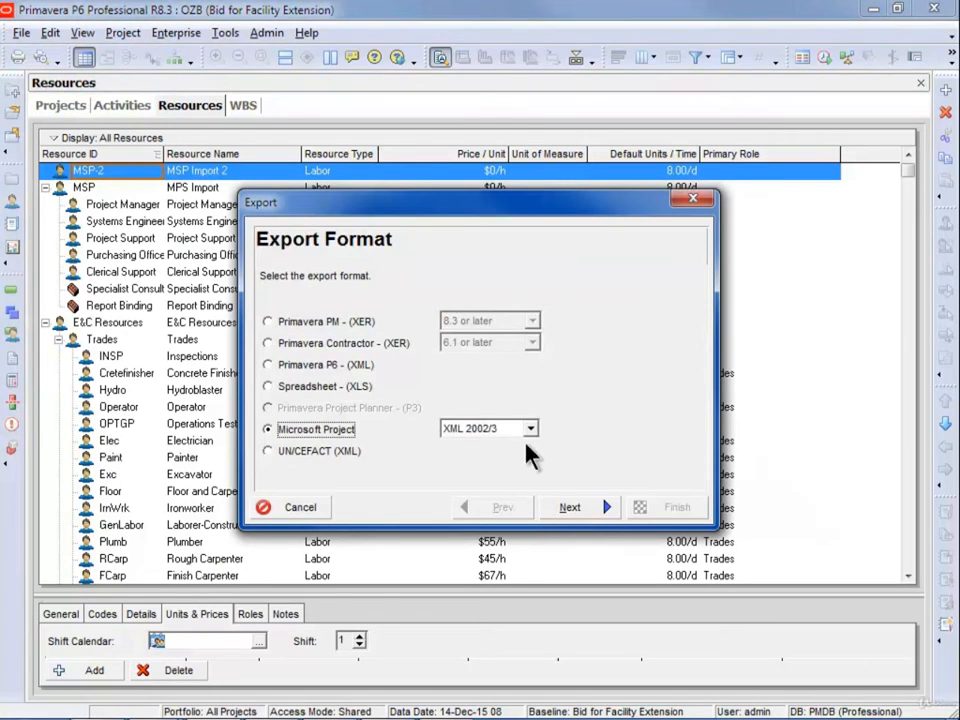
click(529, 430)
click(508, 472)
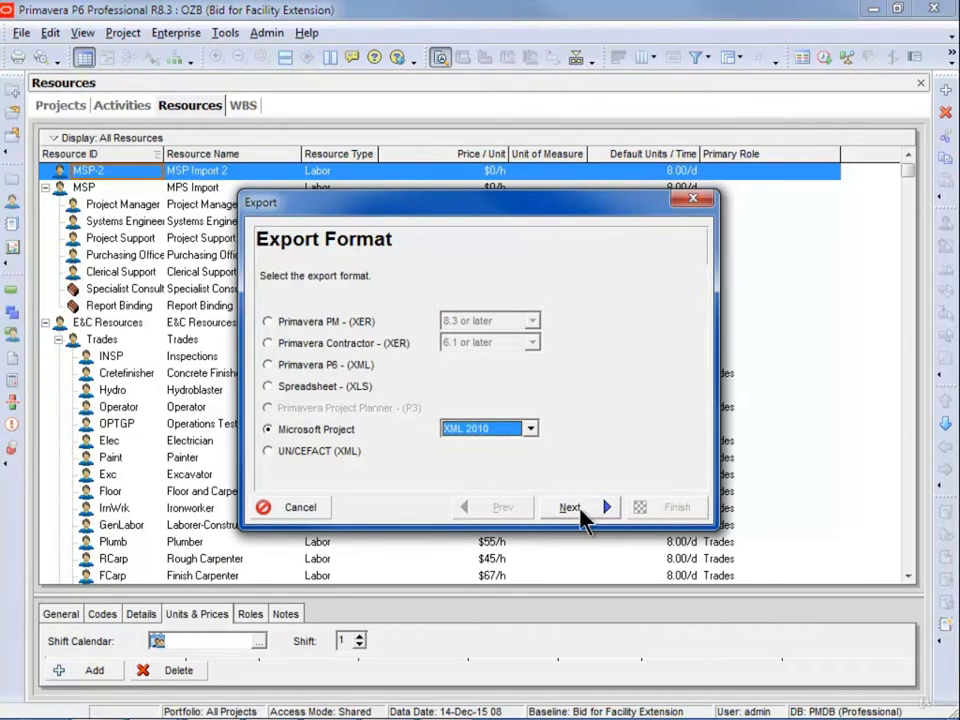
click(579, 506)
click(575, 505)
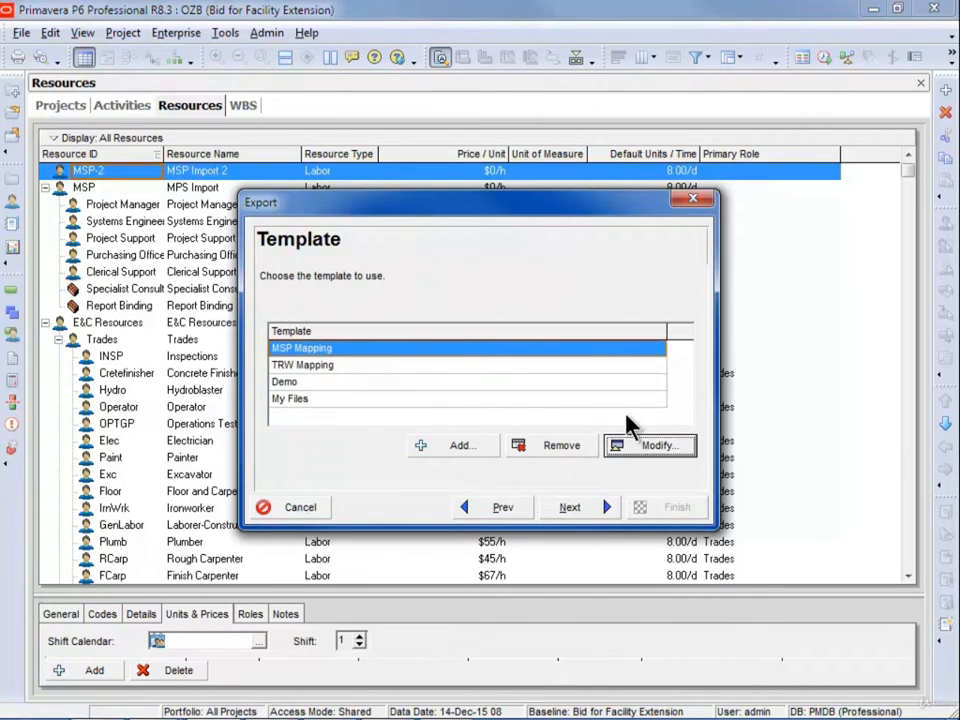
- Modify the MSP Mapping template to import new resources under the MSP-2 MSP Import 2 resource
click(630, 450)
click(350, 210)
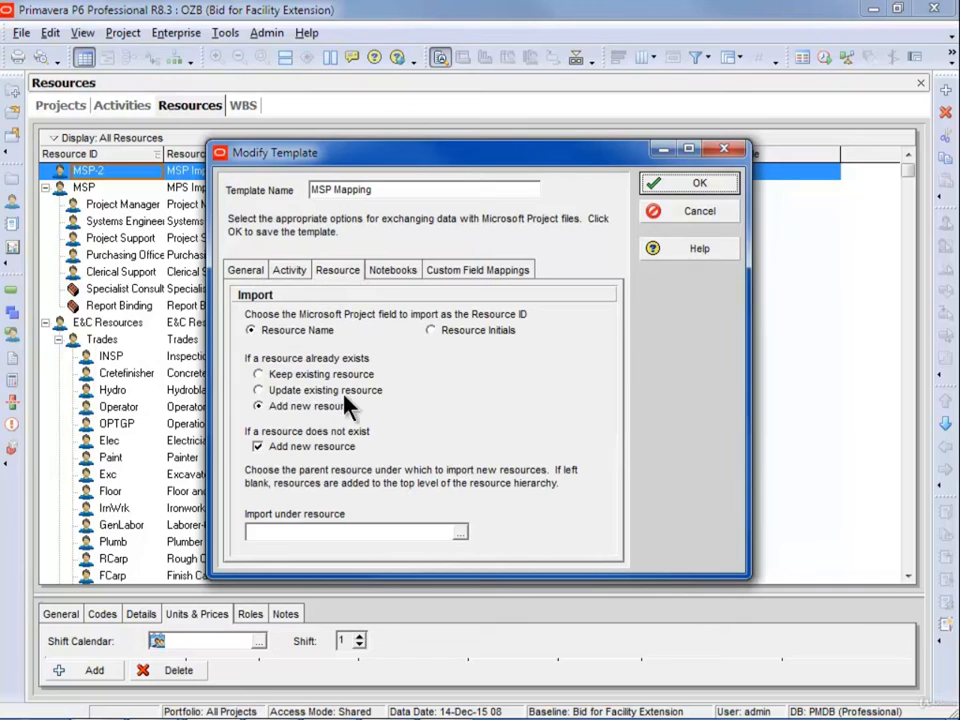
click(460, 533)
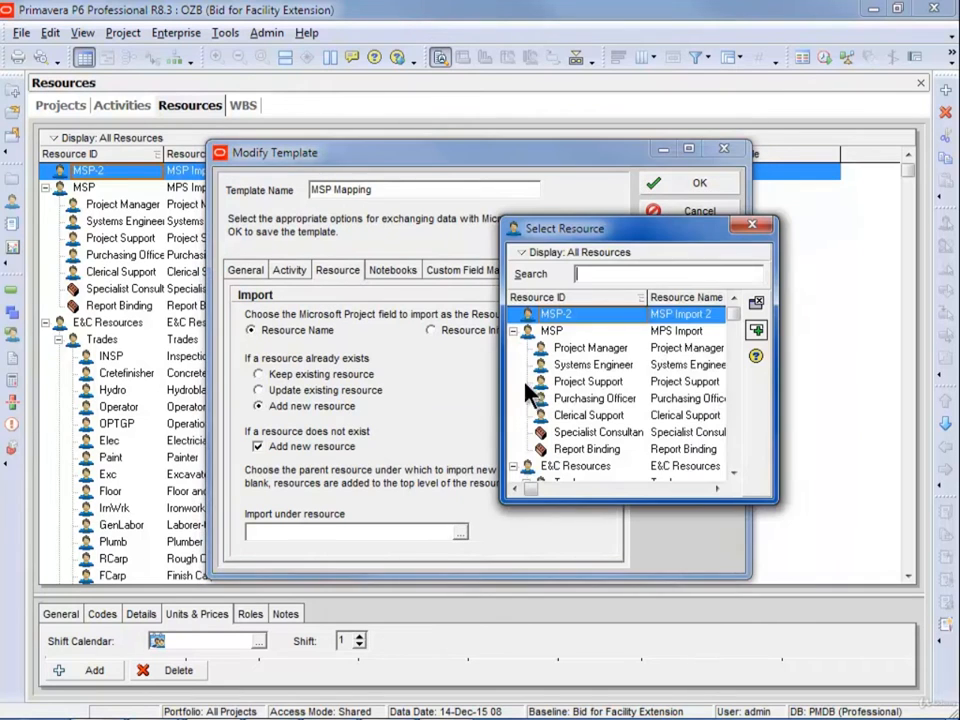
click(754, 330)
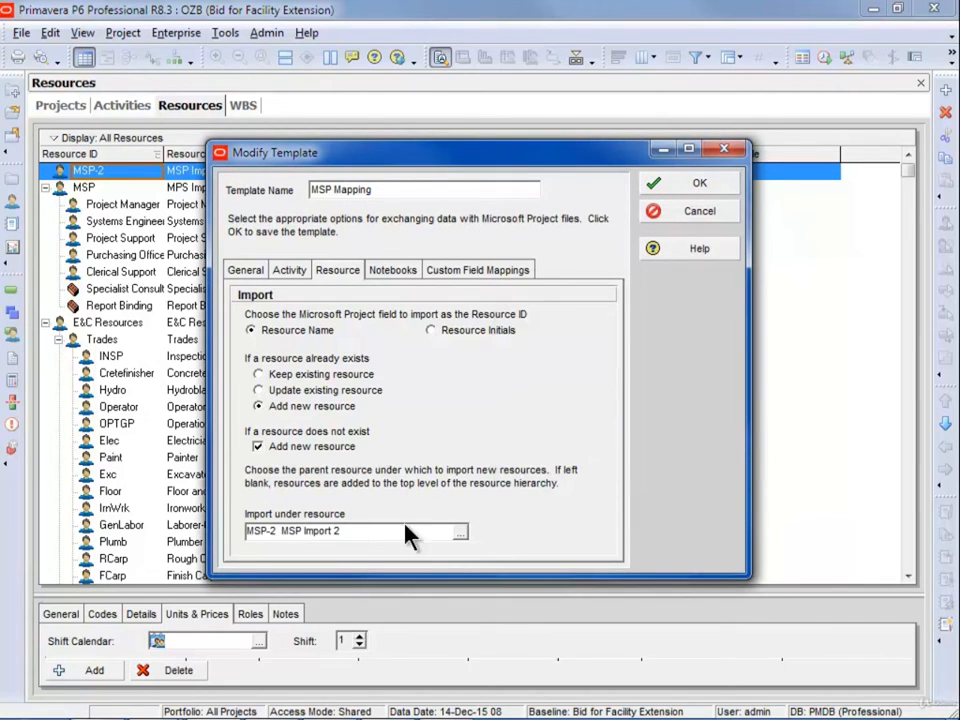
- Review the template's notebook topic options, switching the export of all notebook topics on and off again
click(395, 272)
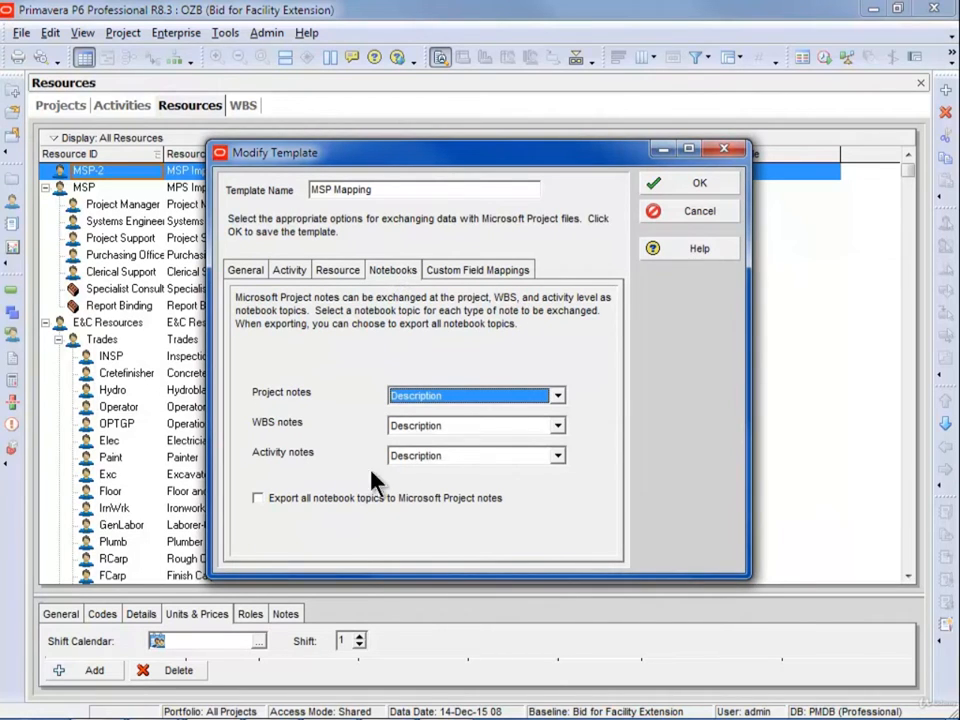
click(296, 499)
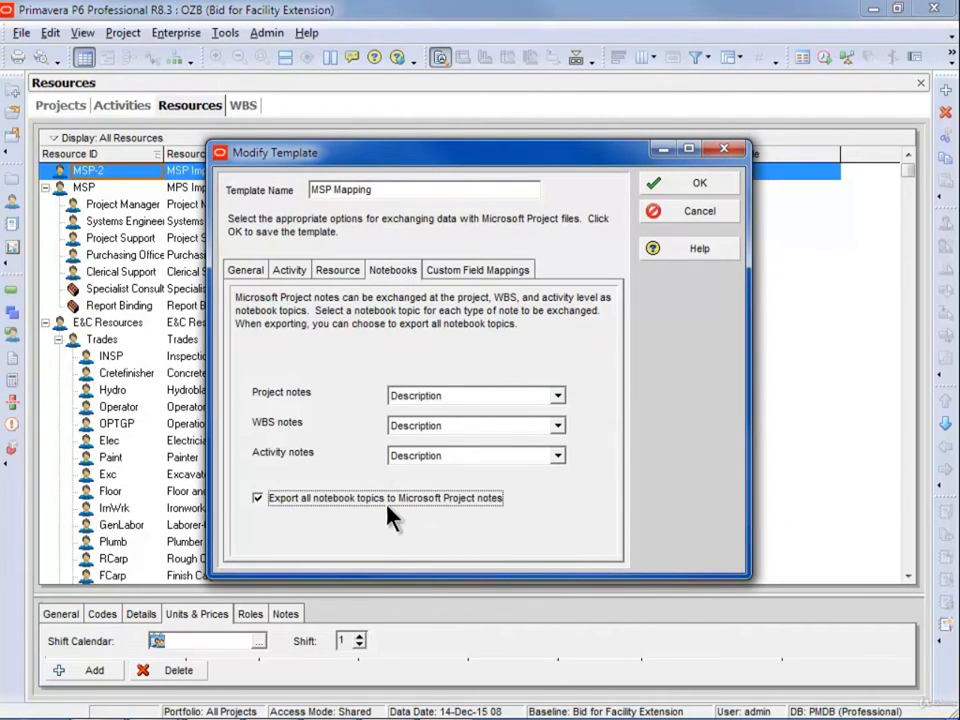
click(340, 500)
click(566, 396)
click(561, 397)
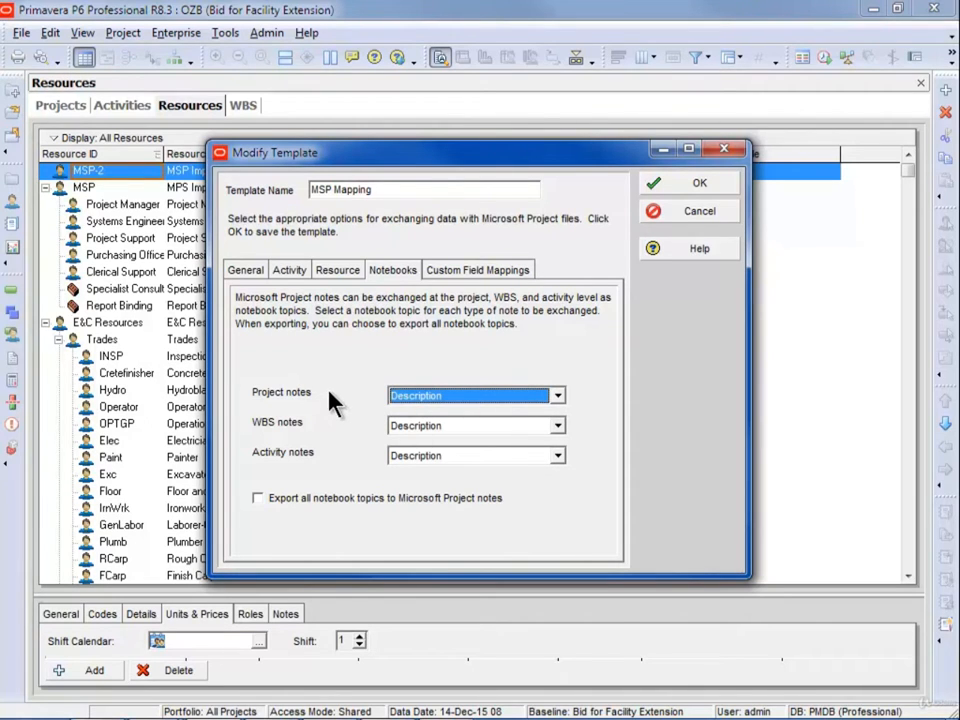
- Review the template's custom field mappings and available subject areas, then save the MSP Mapping template
click(487, 274)
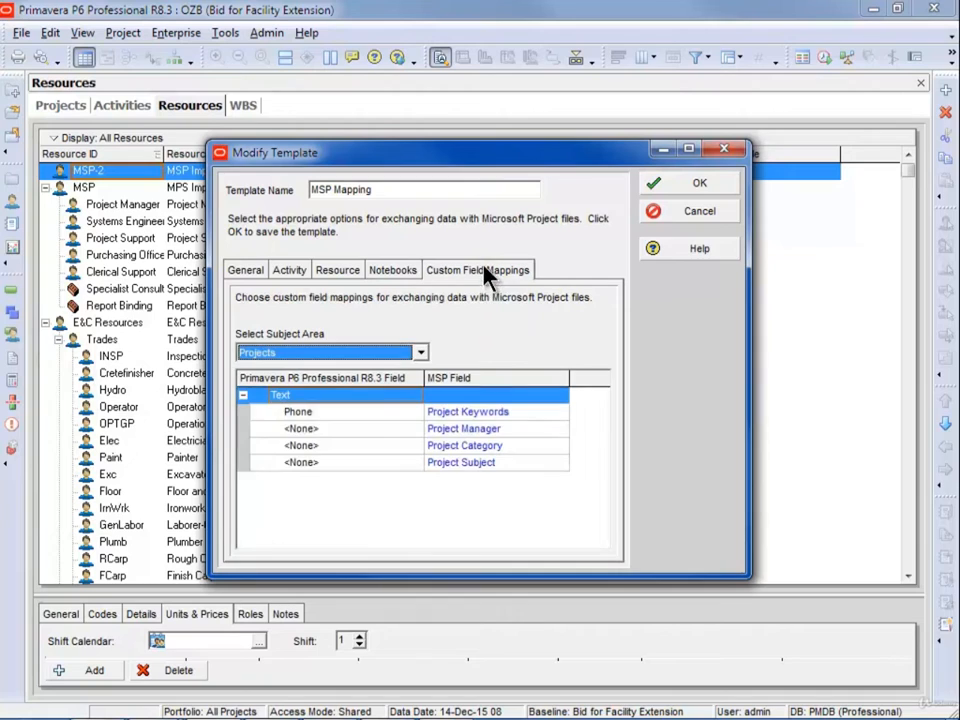
click(420, 353)
click(415, 350)
click(703, 186)
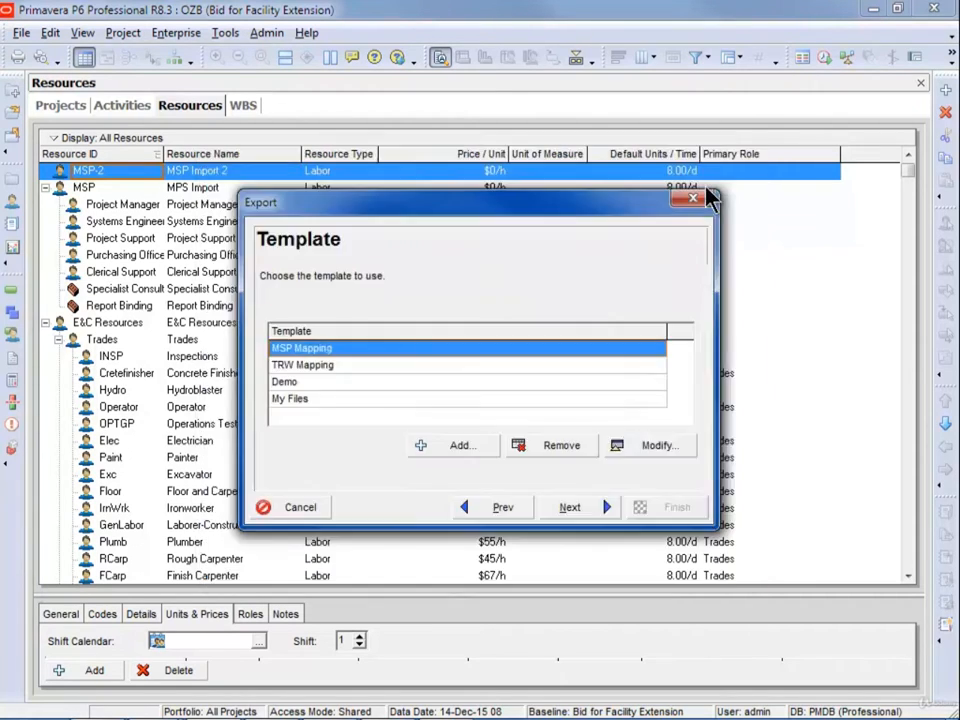
- Run the Microsoft Project export with the MSP Mapping template and close the export wizard
click(593, 512)
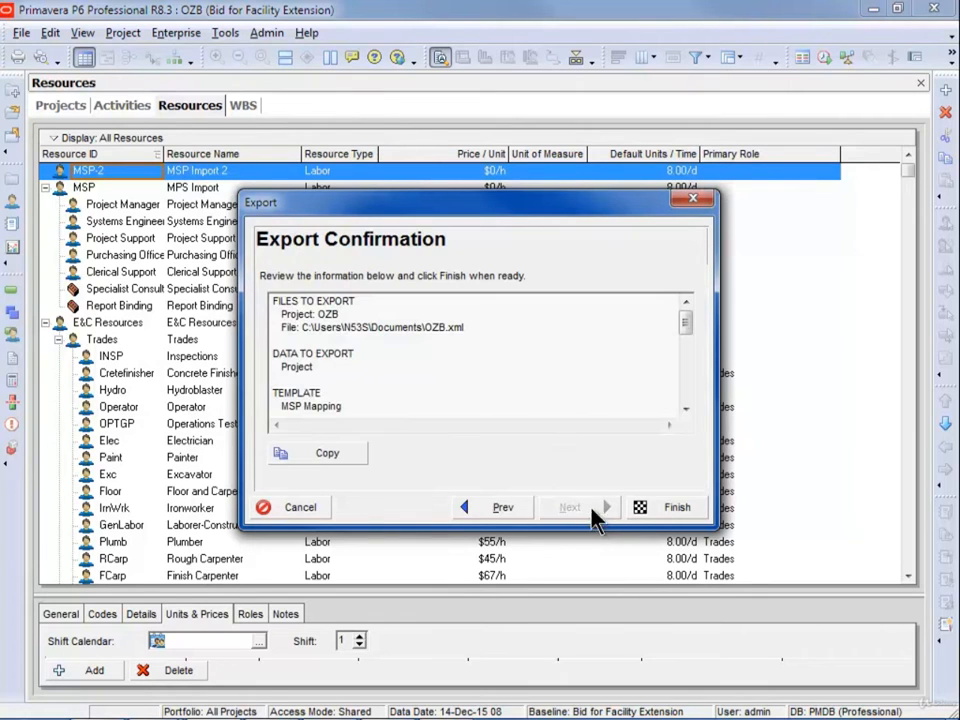
click(652, 512)
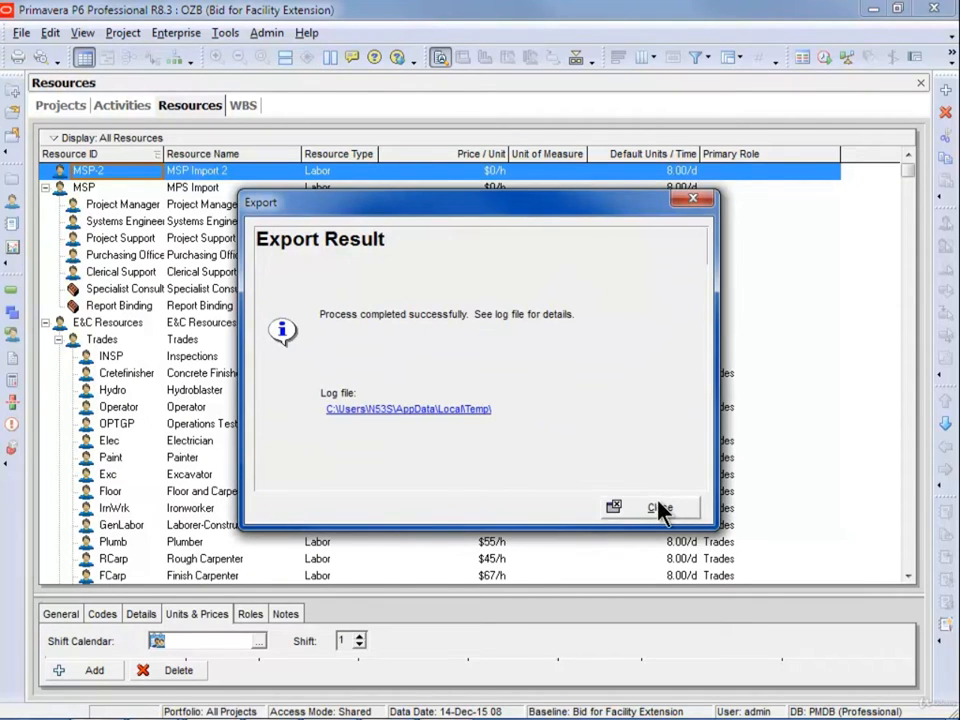
click(660, 510)
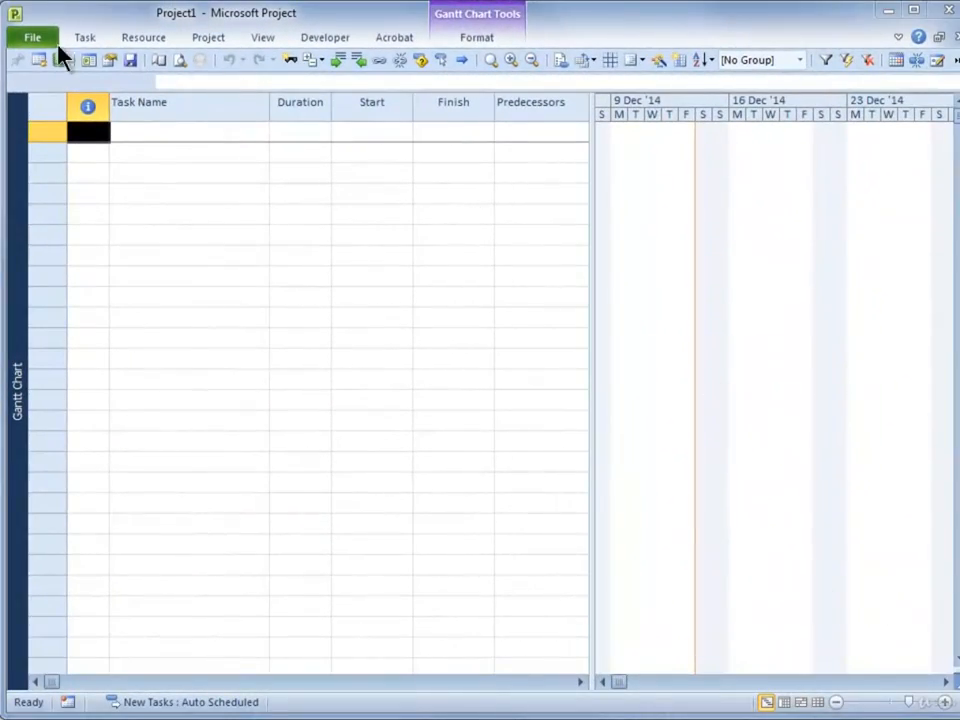
- In Microsoft Project, open the exported OZB.xml from the Desktop, using the XML Format file type
click(33, 37)
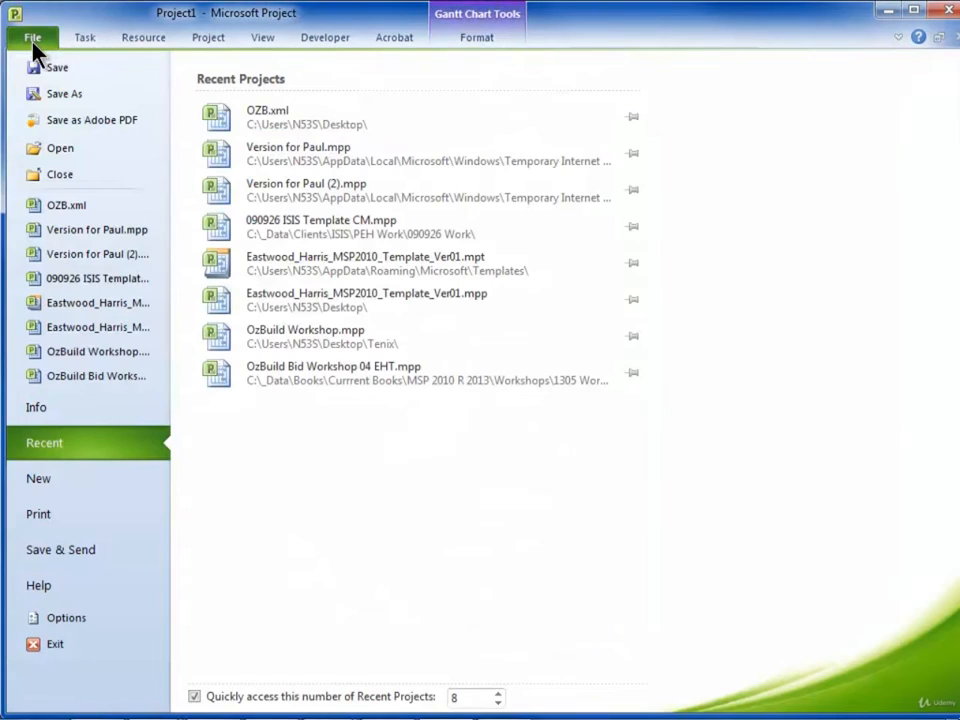
click(55, 150)
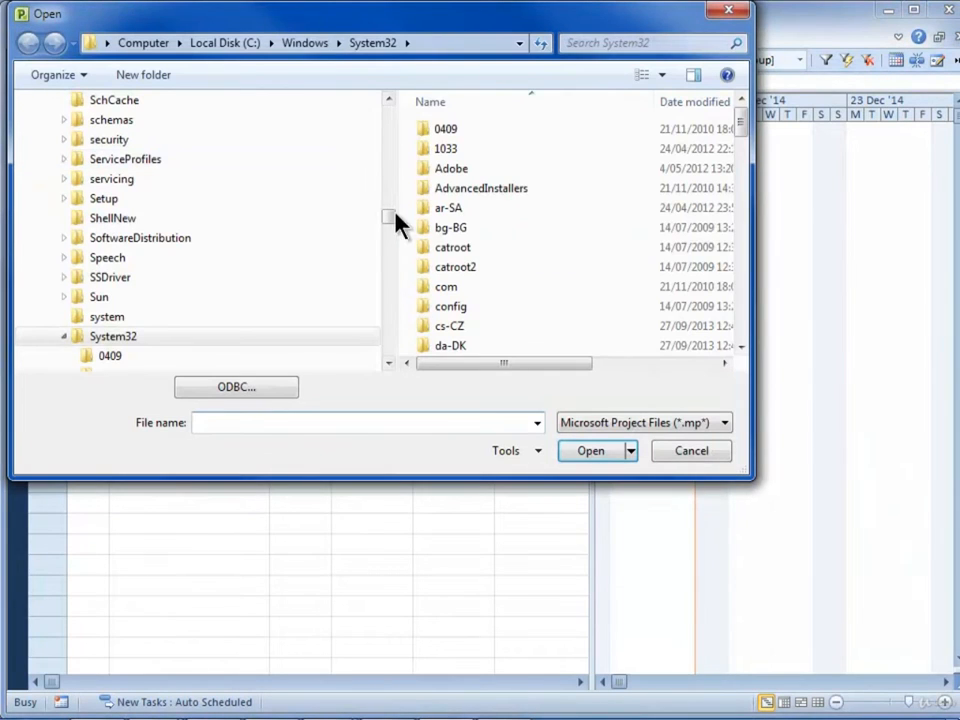
drag(394, 213, 390, 112)
click(62, 190)
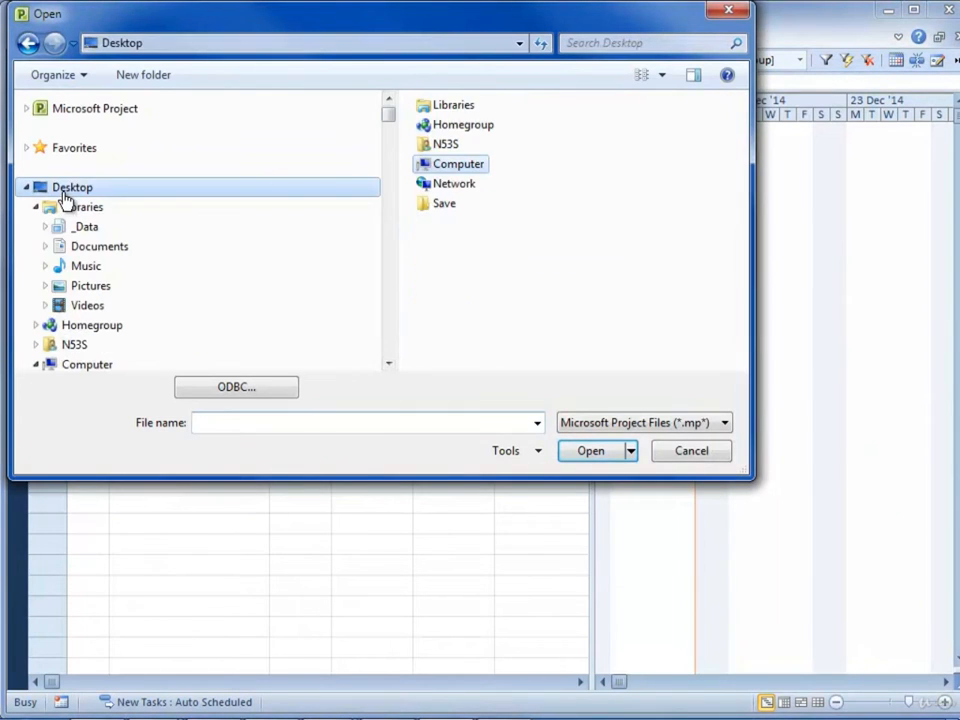
click(664, 444)
click(630, 530)
click(454, 223)
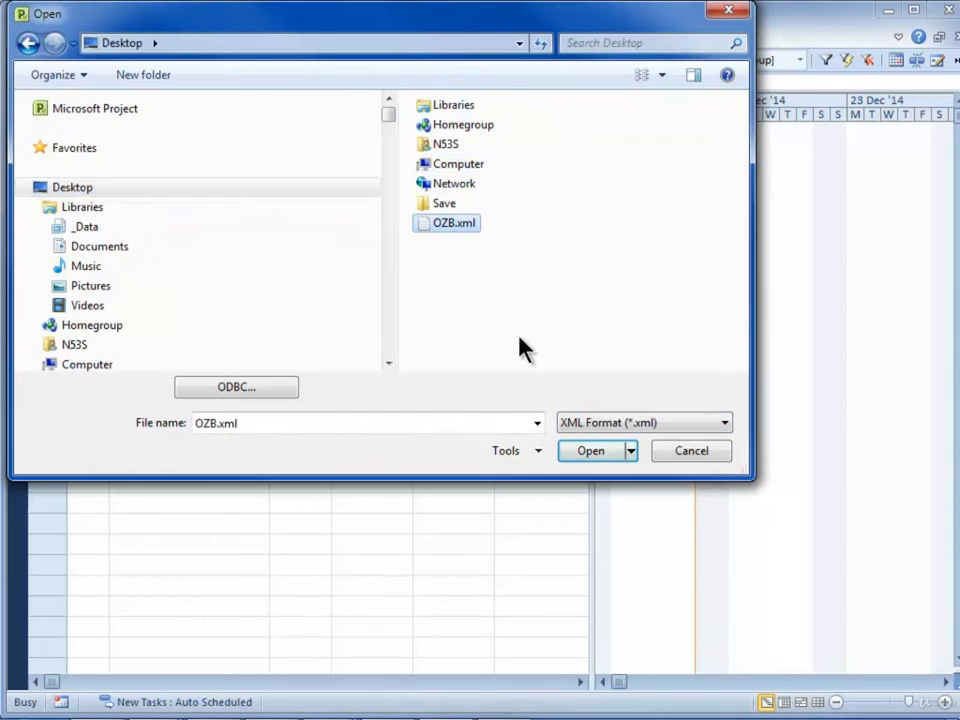
click(588, 451)
click(615, 545)
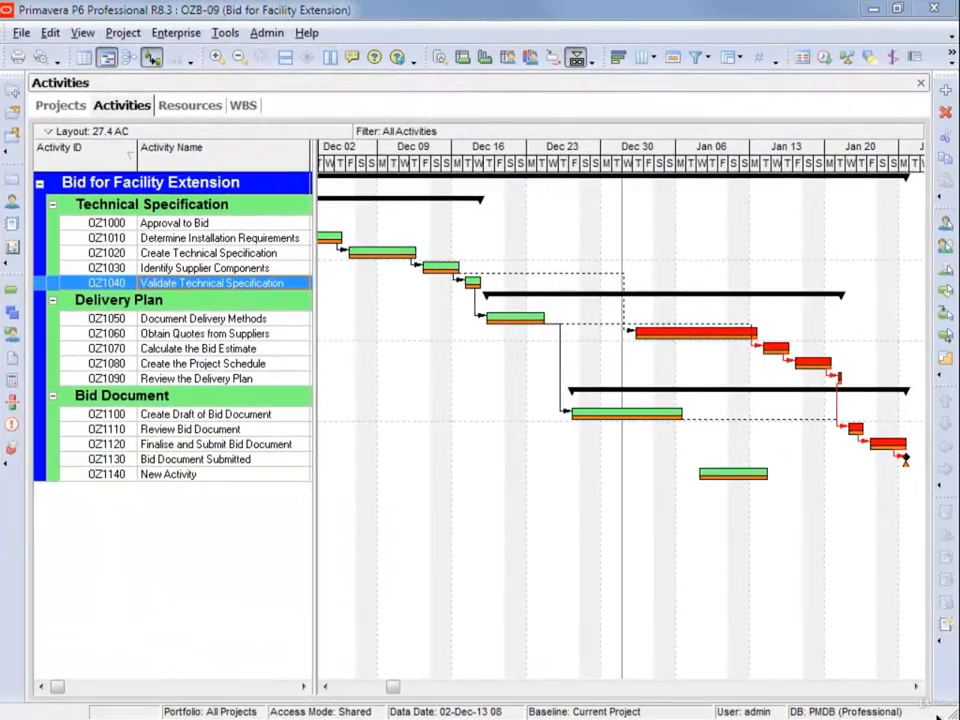
- In Primavera P6, start a UN/CEFACT (XML) export of project OZB-09 and proceed to the file name
click(19, 34)
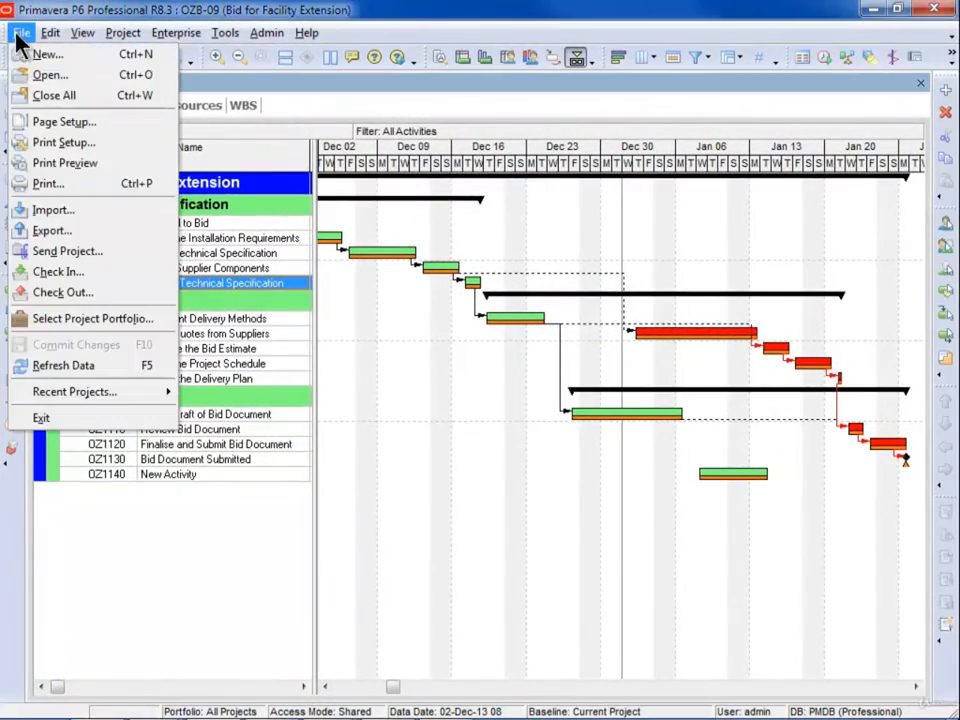
click(104, 231)
click(305, 455)
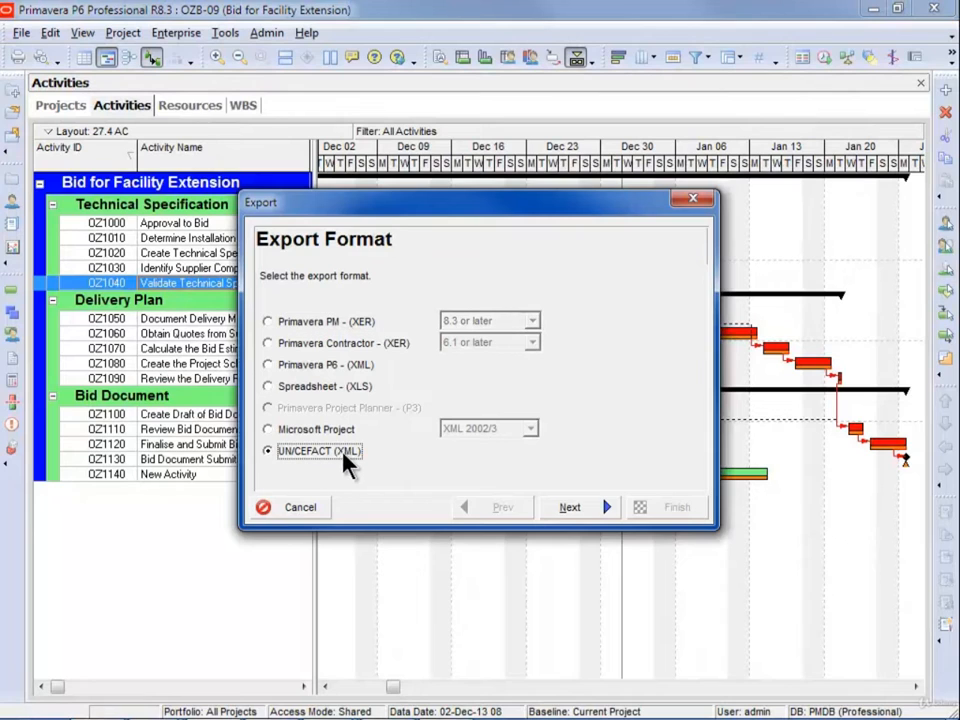
click(586, 510)
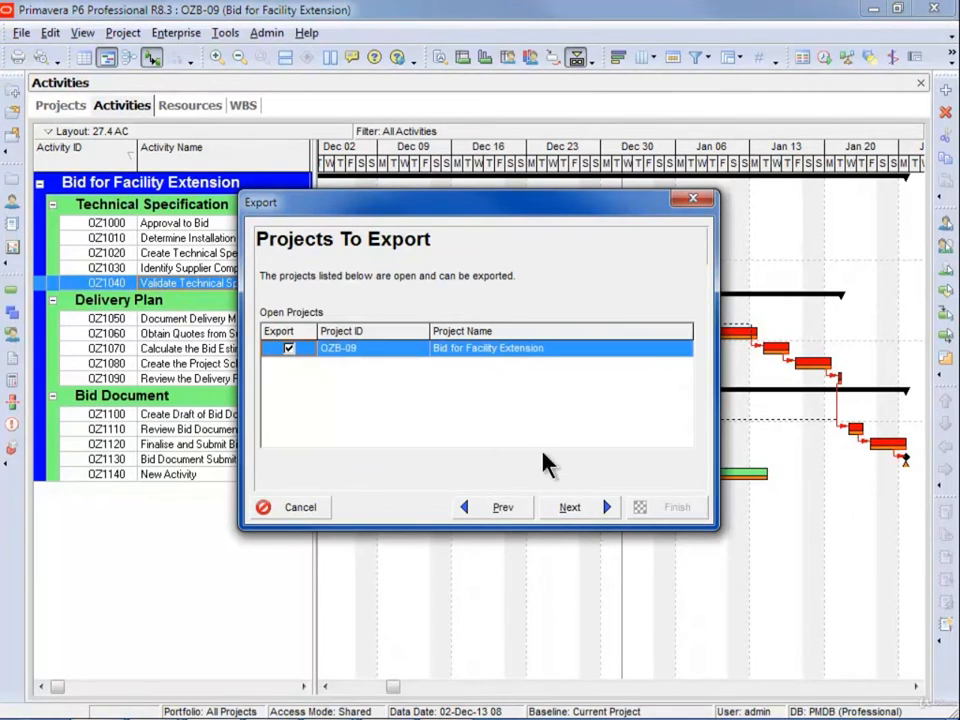
click(586, 509)
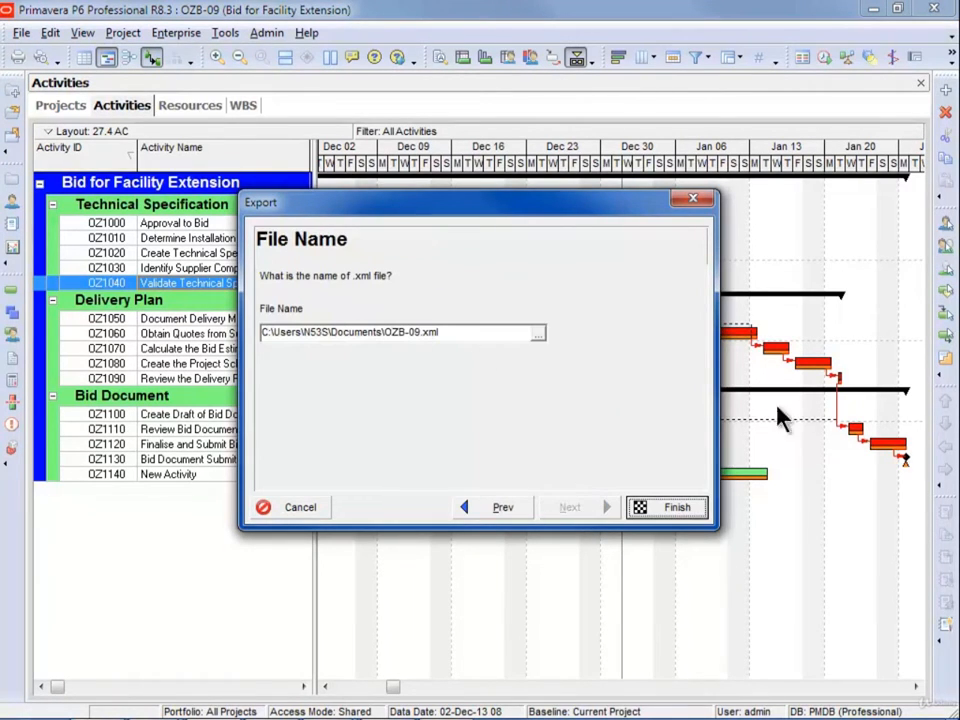
- Name the export file OZB-UNCFACT.xml in the Documents folder and finish the export
click(416, 332)
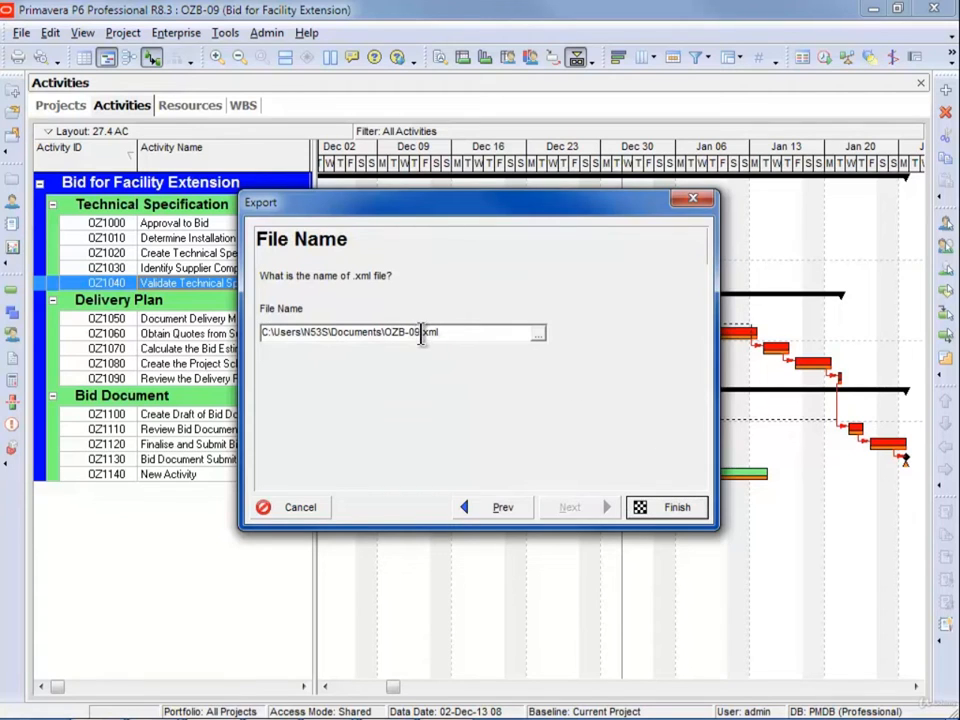
key(BackSpace)
key(BackSpace)
text(UNCFACT)
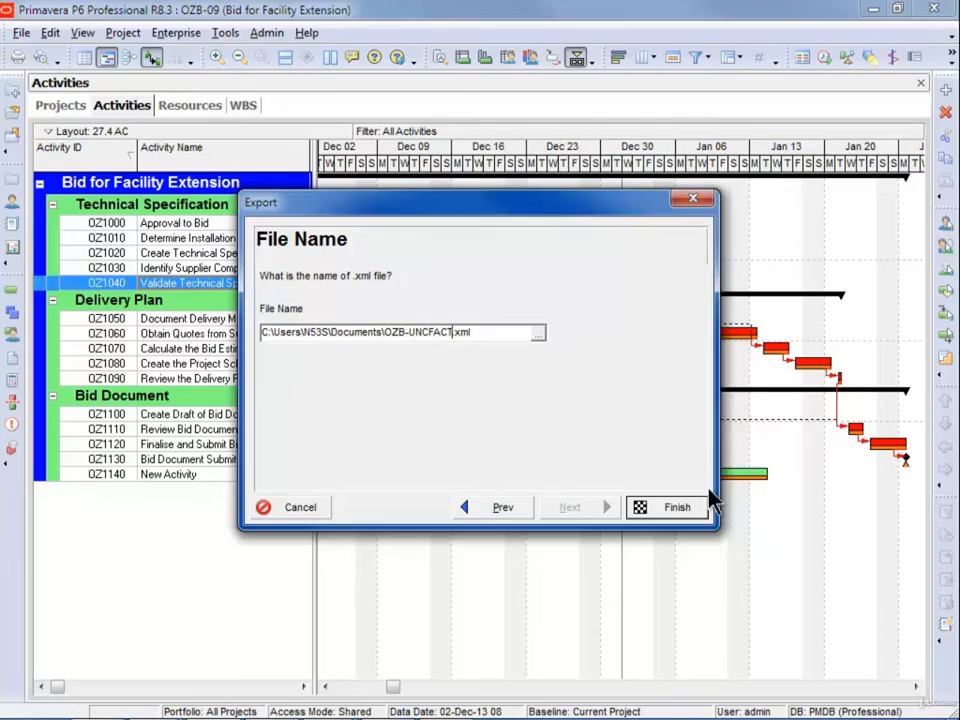
click(672, 507)
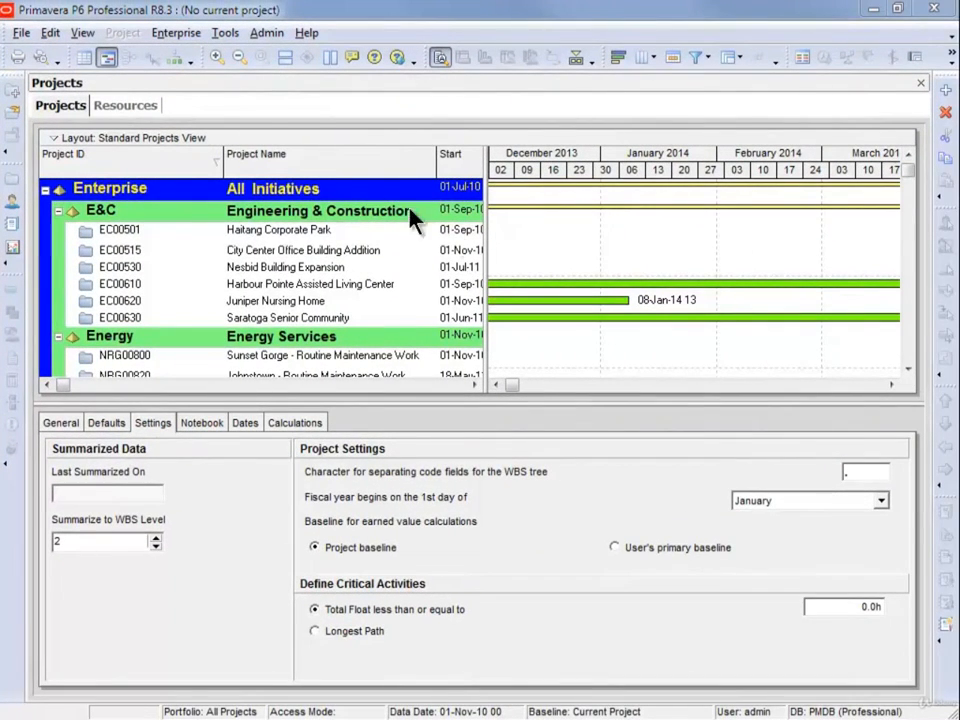
- Start importing a Primavera PM (XER) file, choosing DEMO XER EXPORT.xer from the Desktop
click(21, 32)
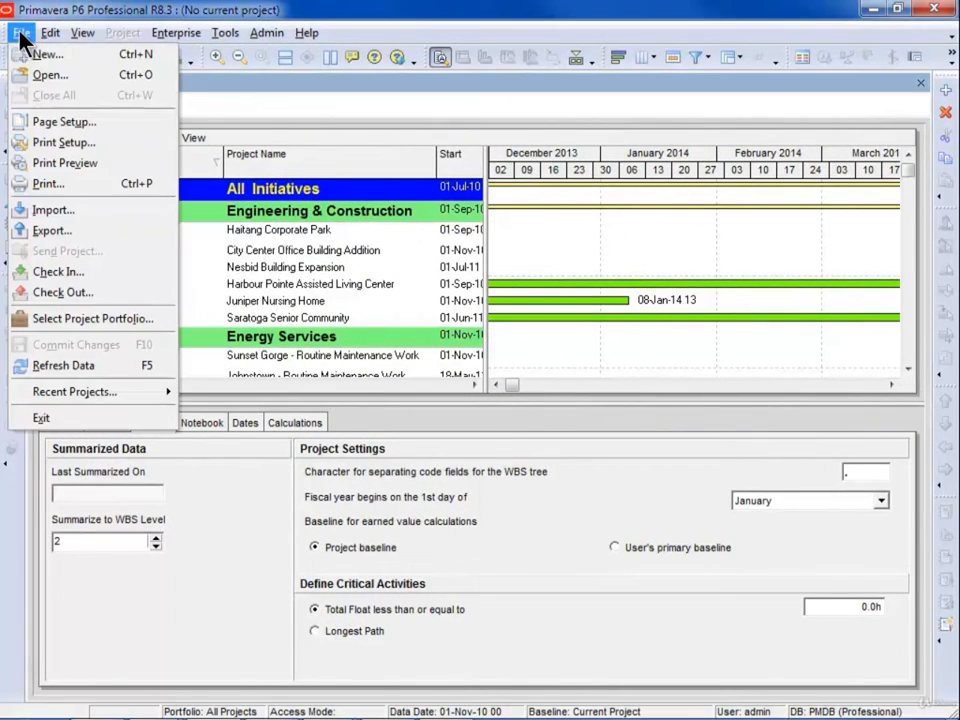
click(53, 210)
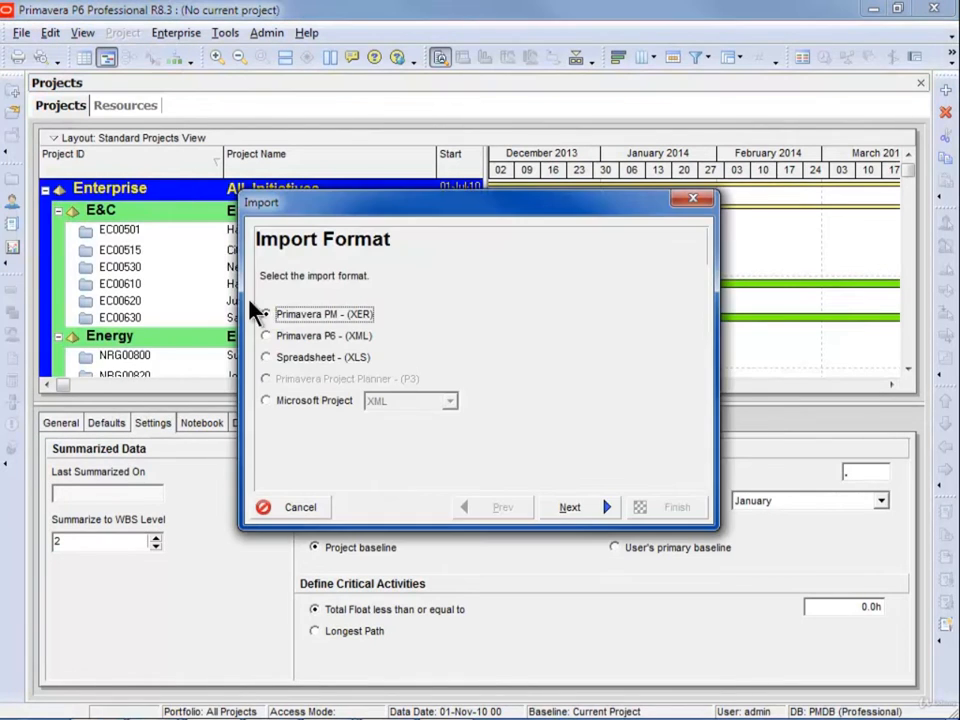
click(575, 508)
click(575, 508)
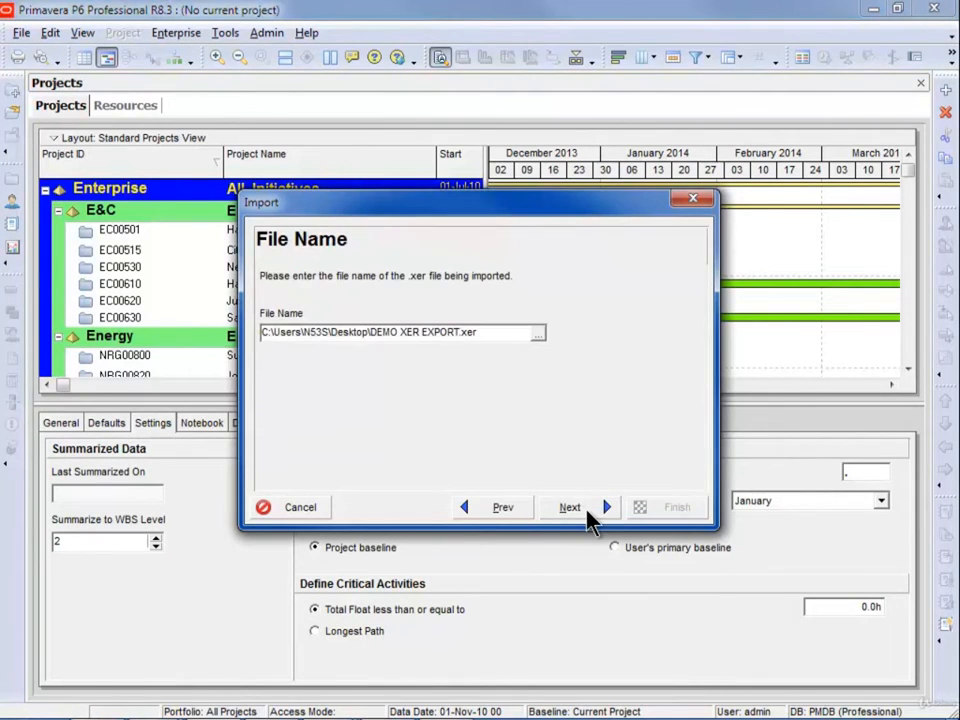
click(540, 333)
click(676, 395)
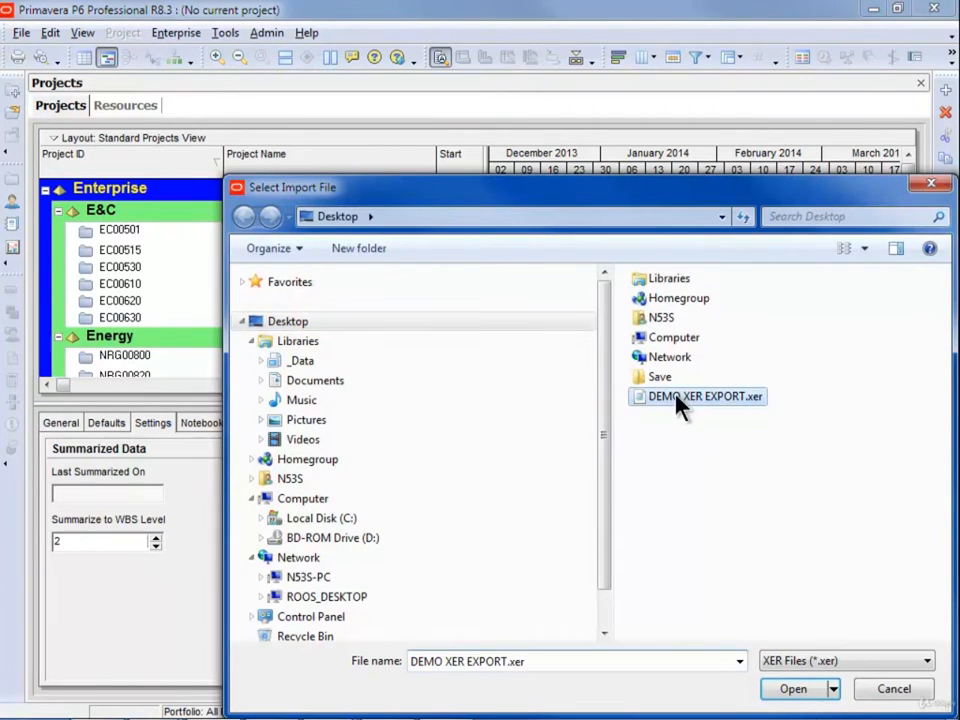
click(793, 687)
click(588, 510)
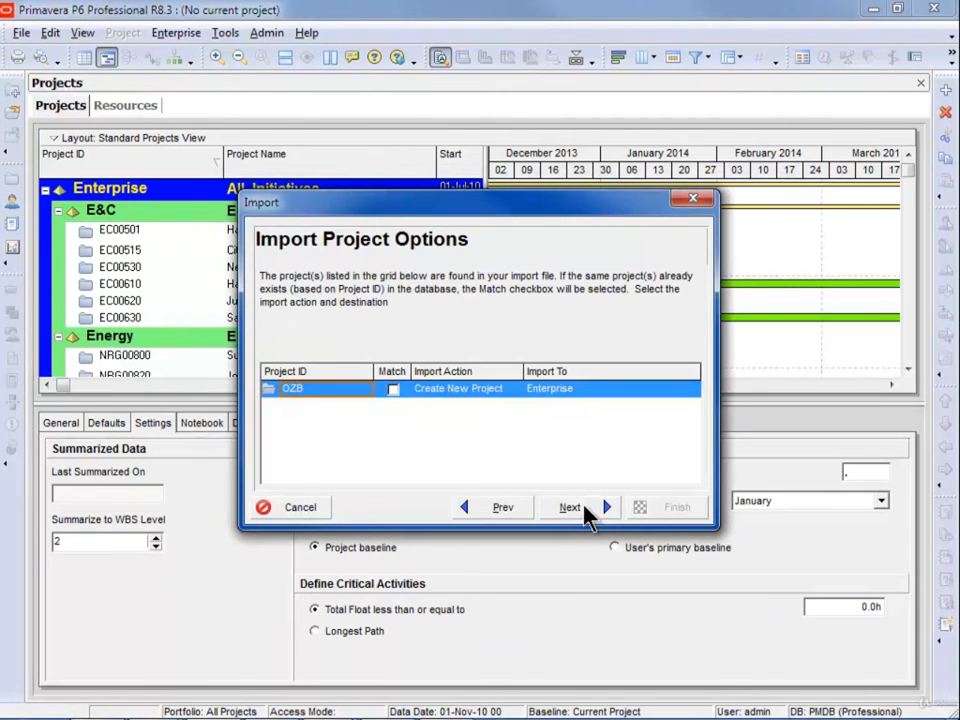
- Set OZB to be created as a new project under the Enterprise EPS node and proceed to the update options
double_click(553, 397)
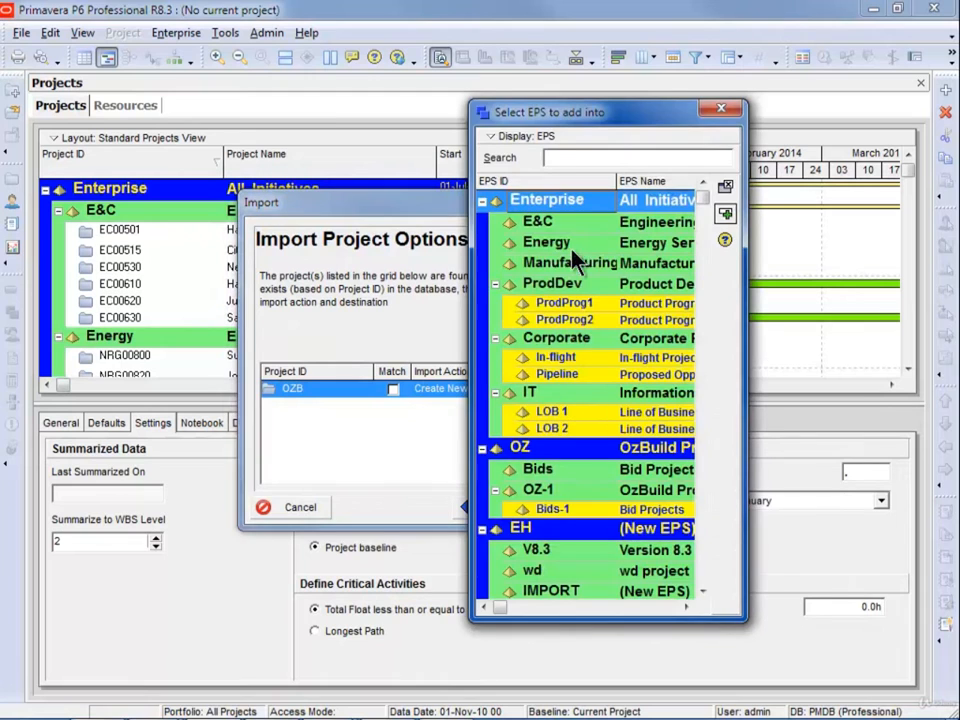
click(725, 213)
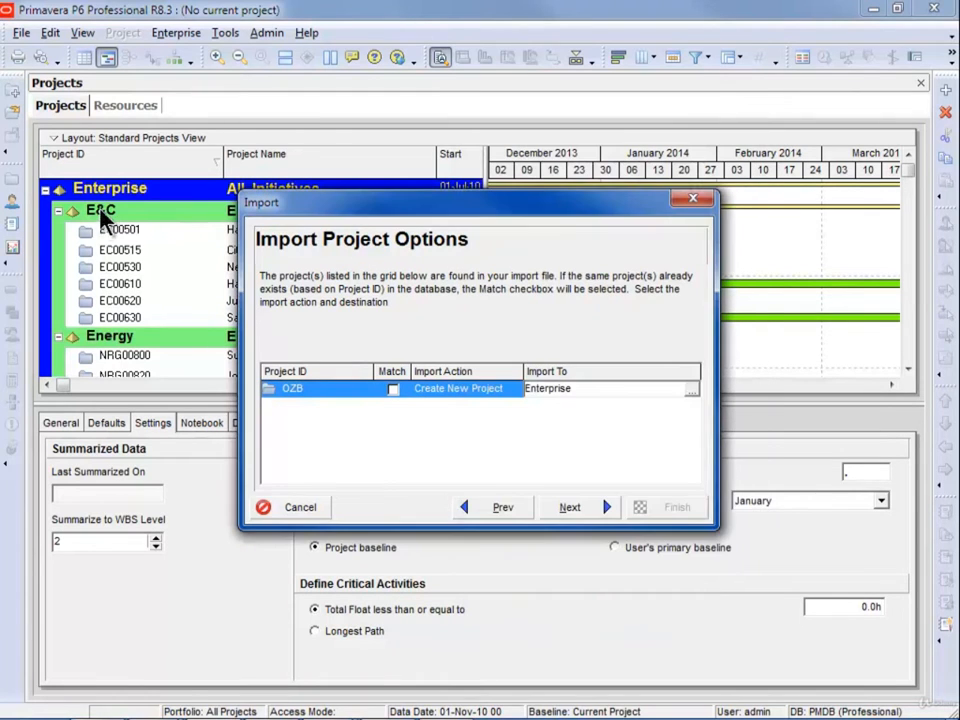
click(569, 508)
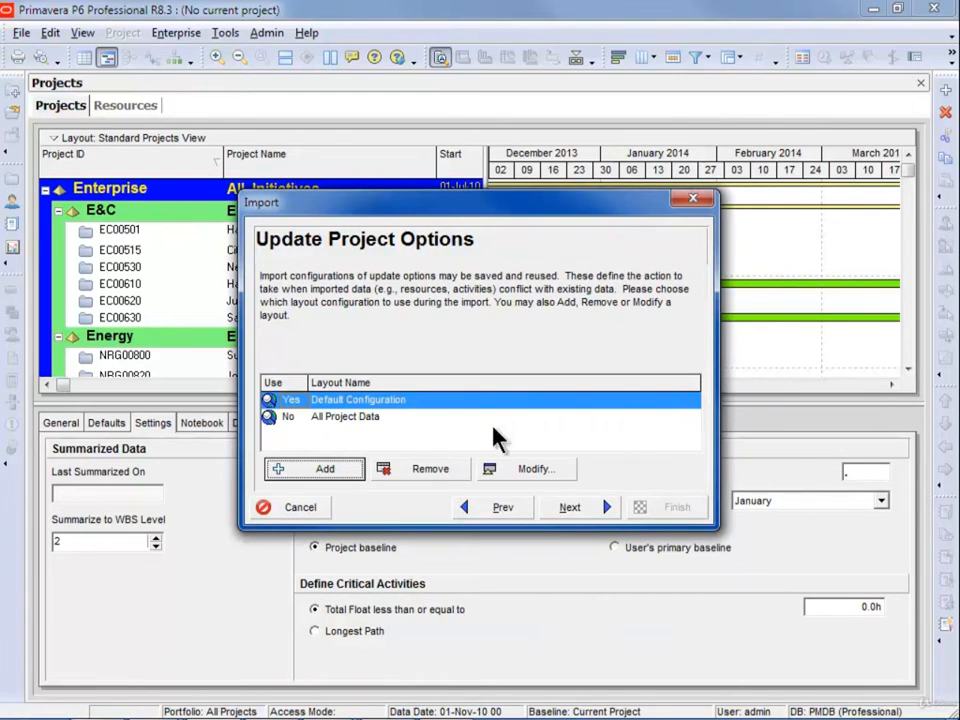
- Open the Default Configuration of the import, enlarge its window and examine the action set for each data type
click(516, 472)
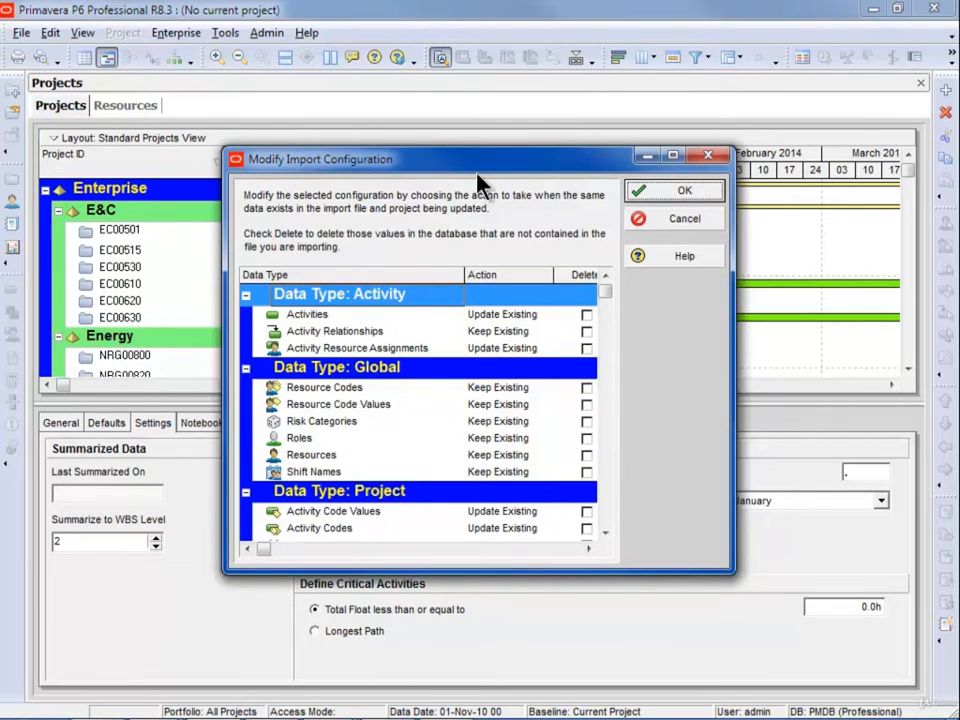
drag(475, 162, 459, 53)
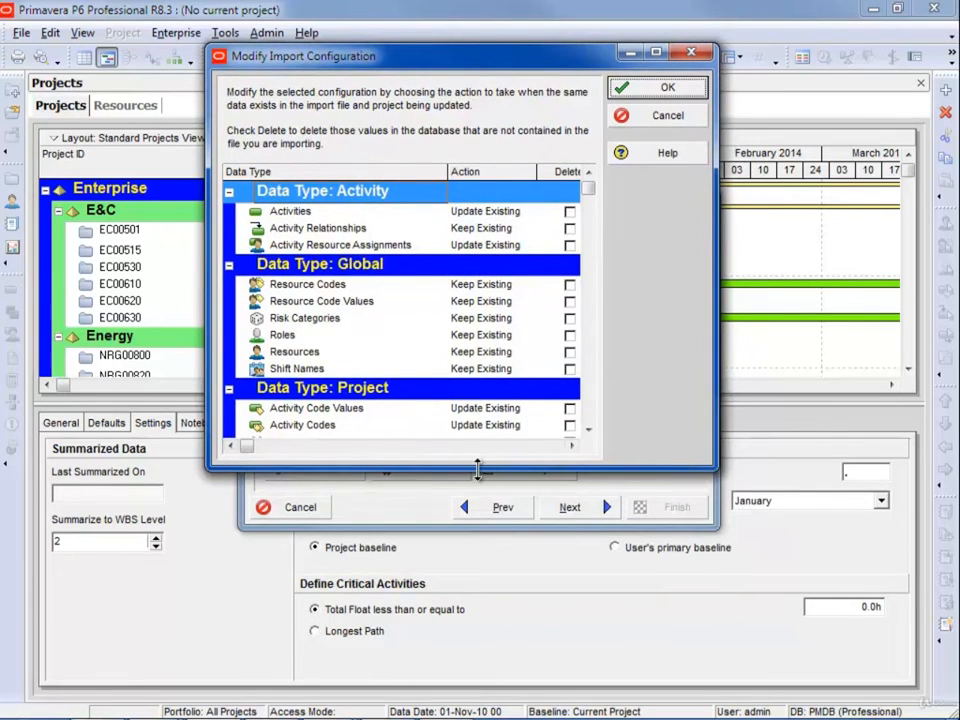
drag(478, 469, 469, 717)
drag(718, 551, 831, 540)
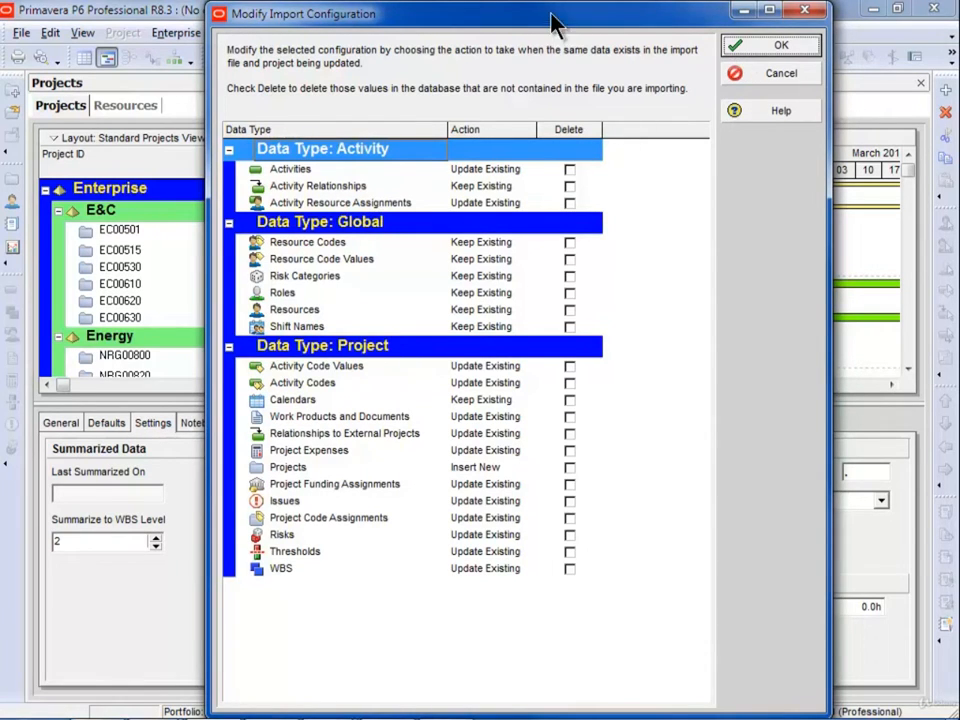
click(772, 45)
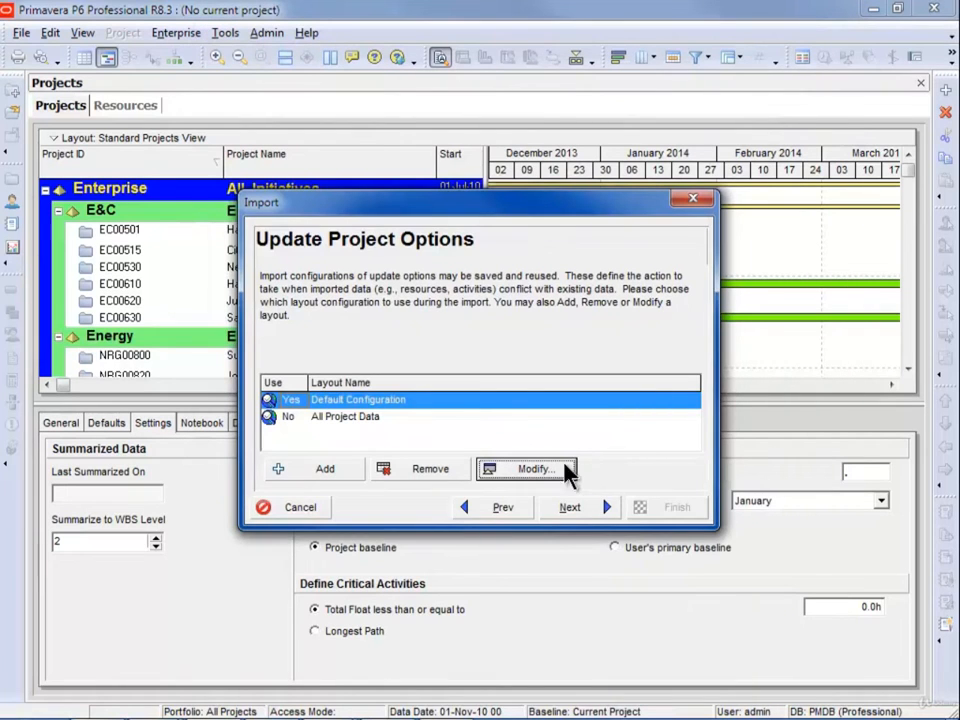
- Finish the XER import with the Default Configuration and close the import result
click(566, 507)
click(668, 506)
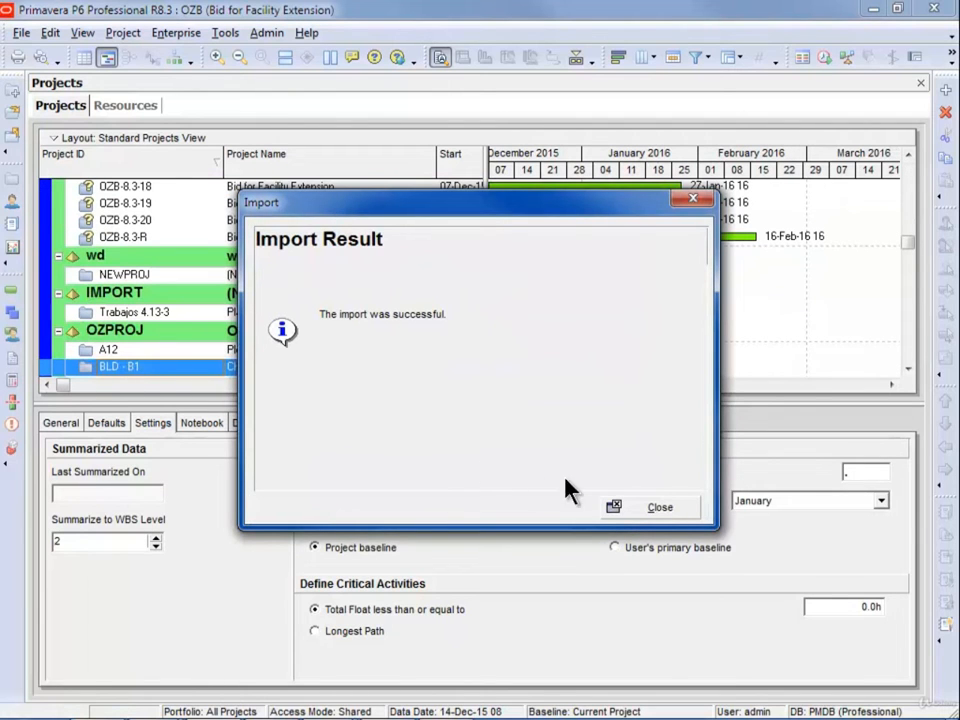
click(645, 505)
- Display the activities of the imported OZB project under the Enterprise node and check its list of baselines
drag(906, 253, 911, 171)
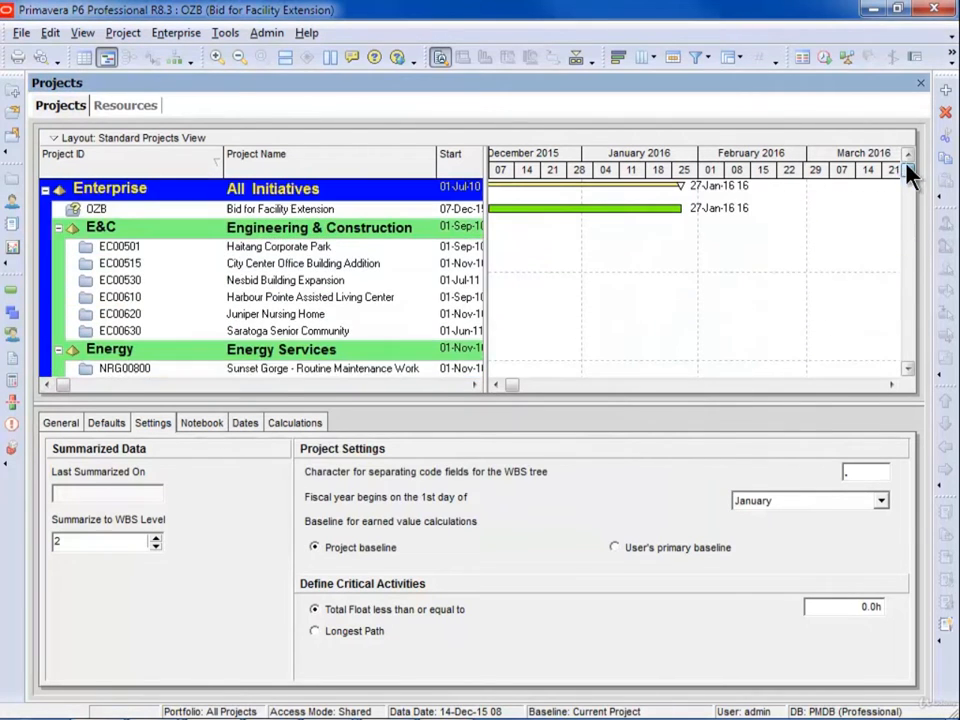
click(290, 208)
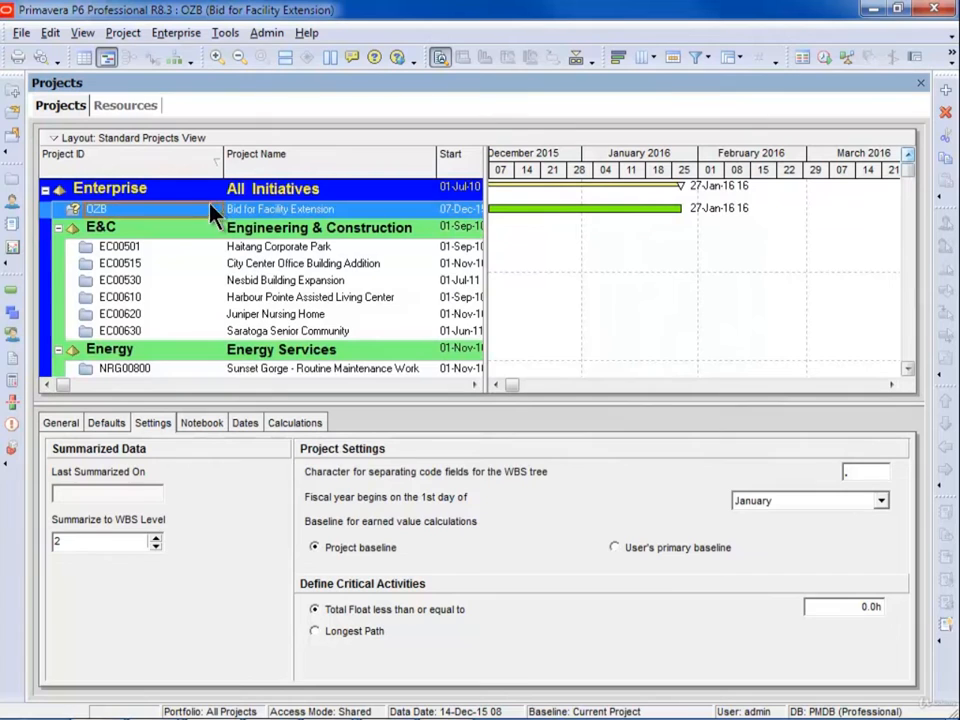
click(4, 293)
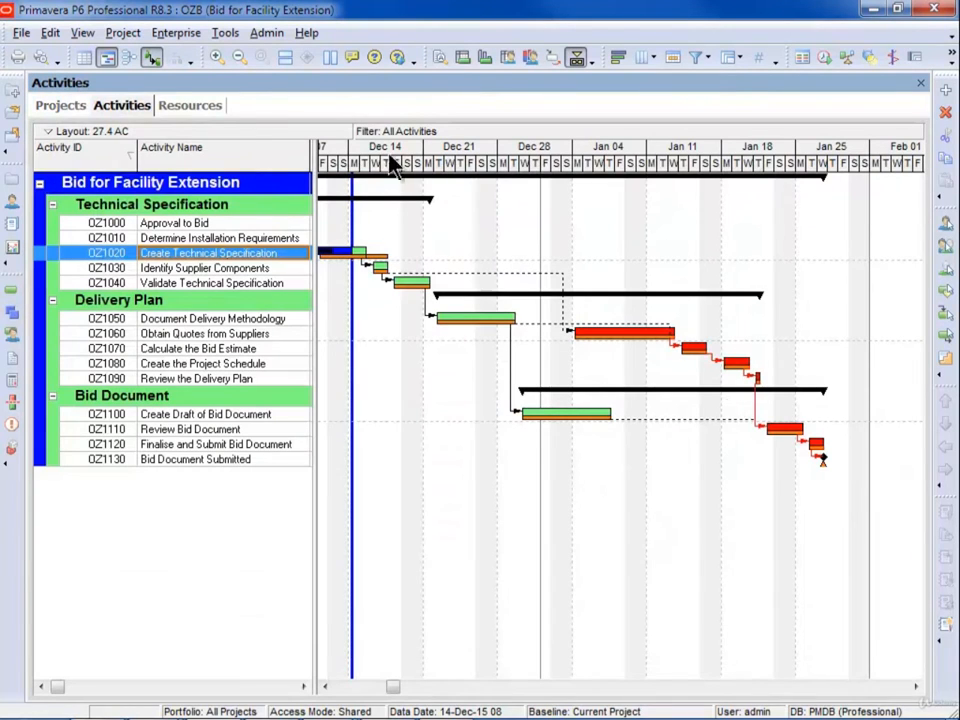
click(123, 36)
click(156, 142)
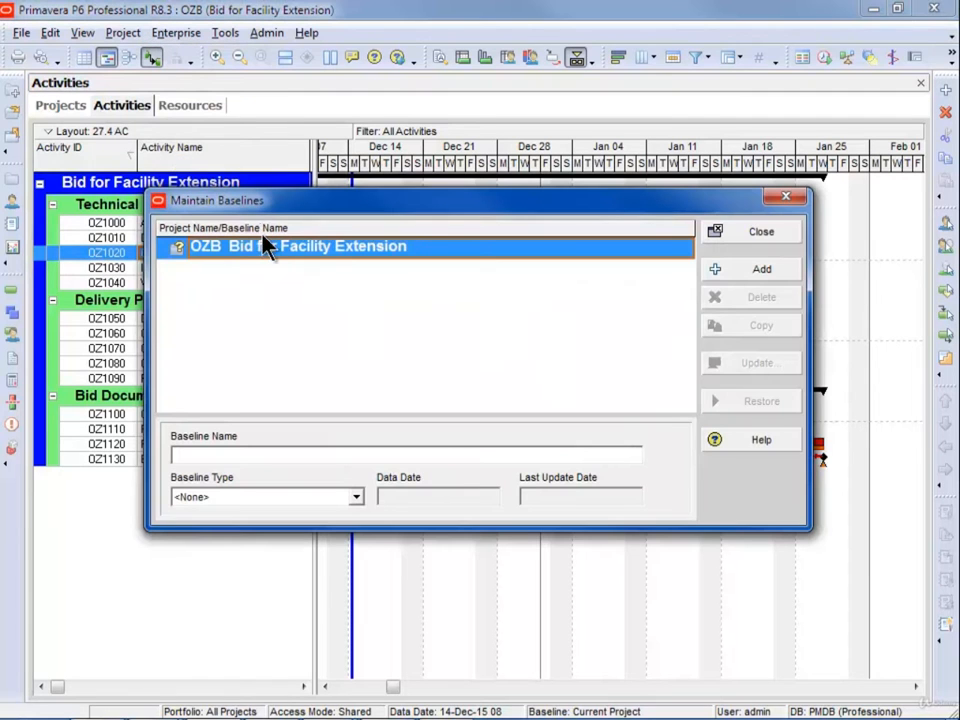
click(763, 233)
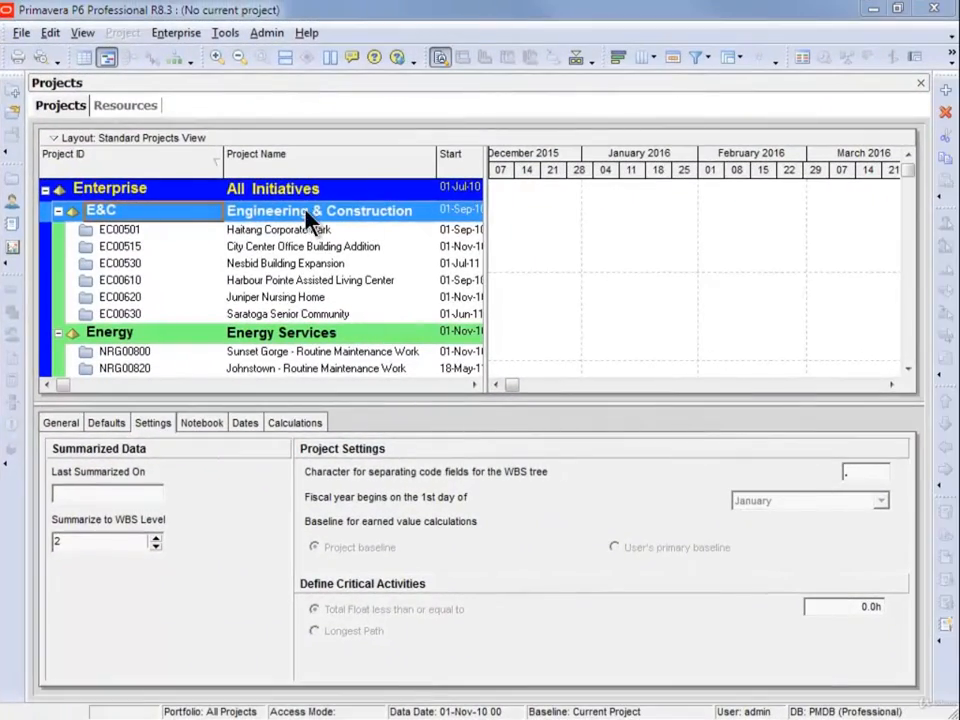
- Start an import in the Primavera P6 - (XML) format and proceed to the file name
click(18, 33)
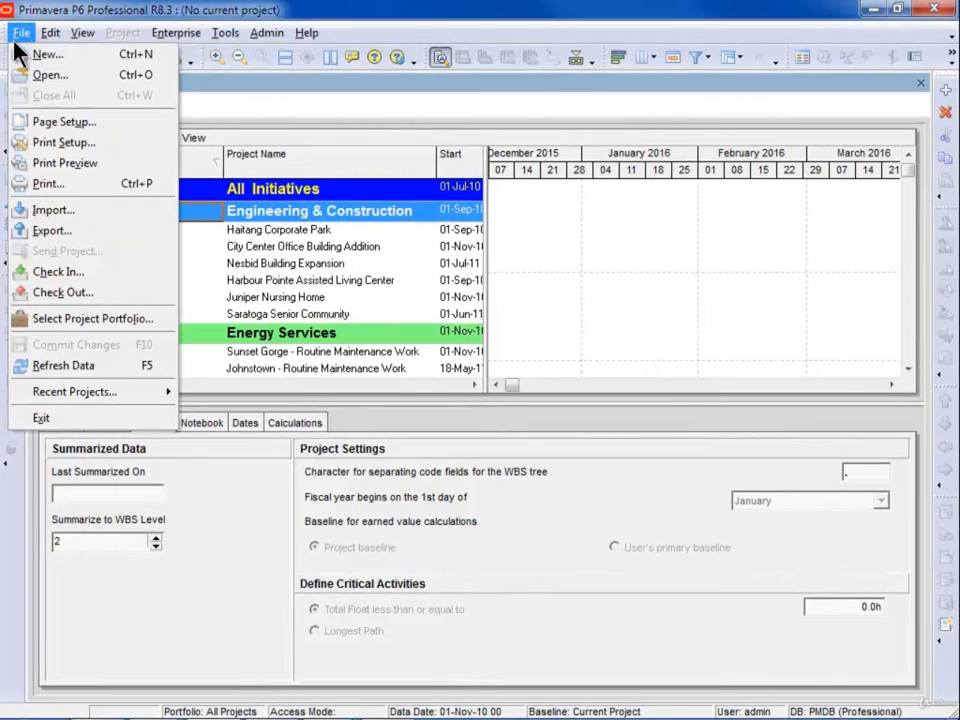
click(53, 210)
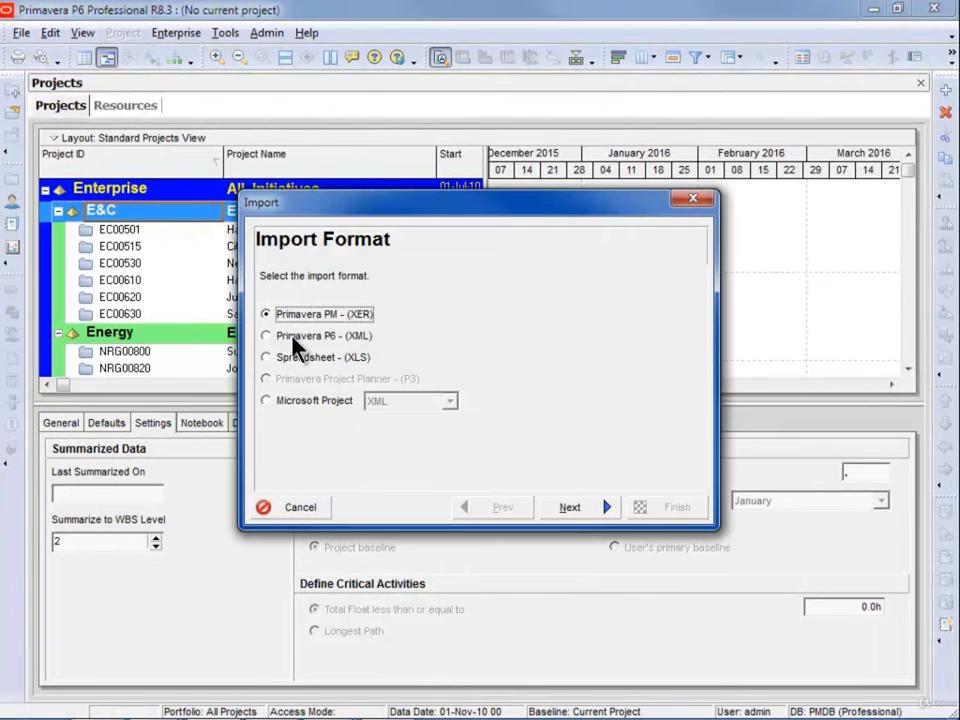
click(295, 338)
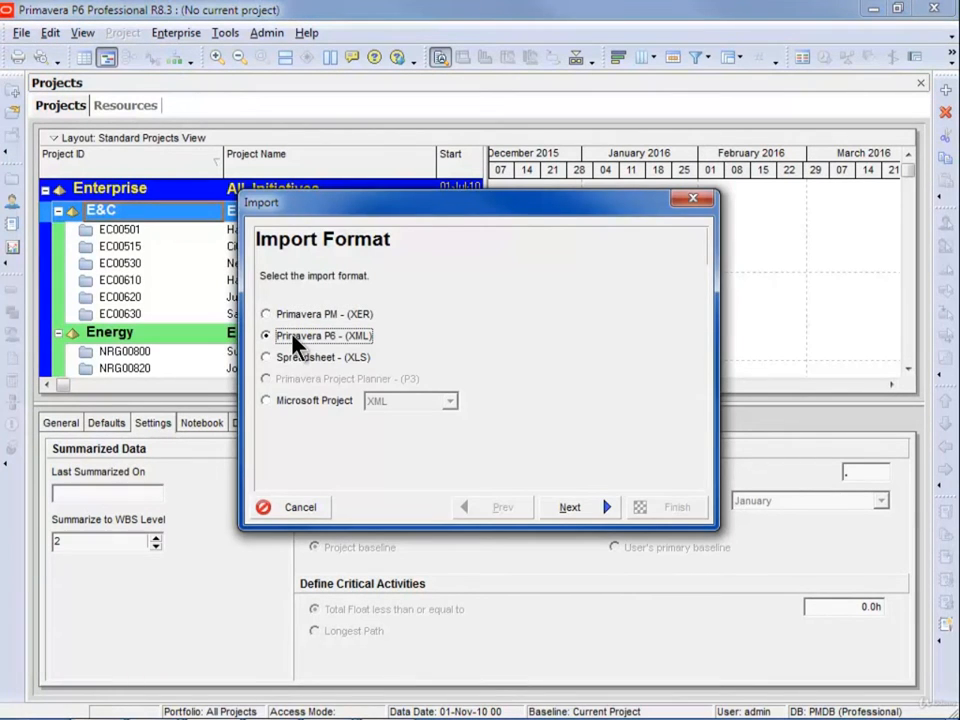
click(572, 508)
- Try to use OZB.xml from the Desktop as the import file
click(540, 333)
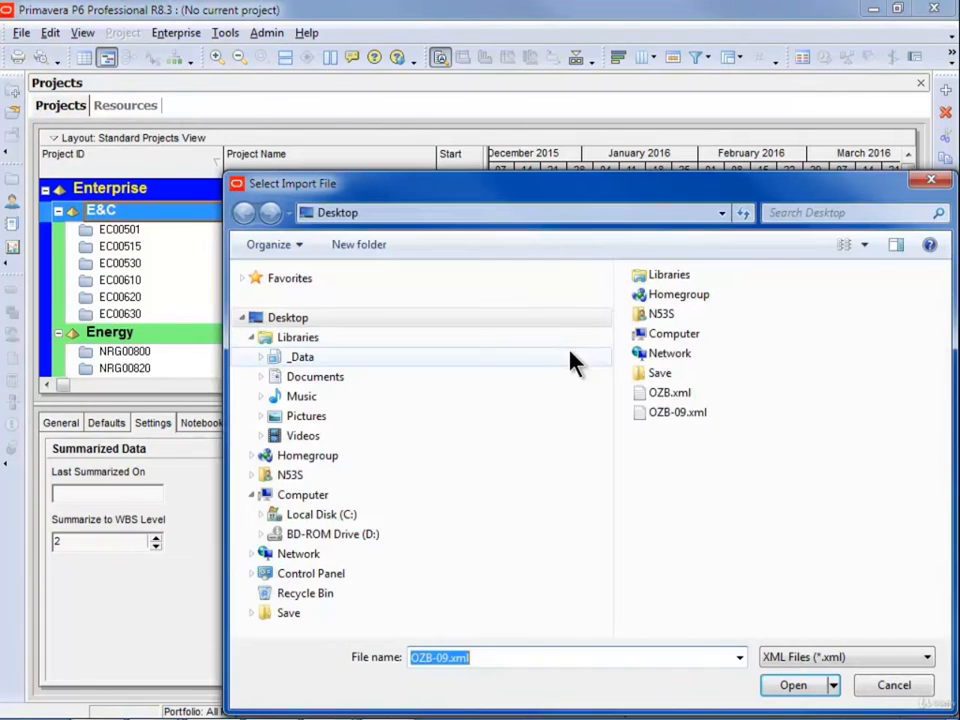
click(662, 396)
click(793, 685)
click(572, 507)
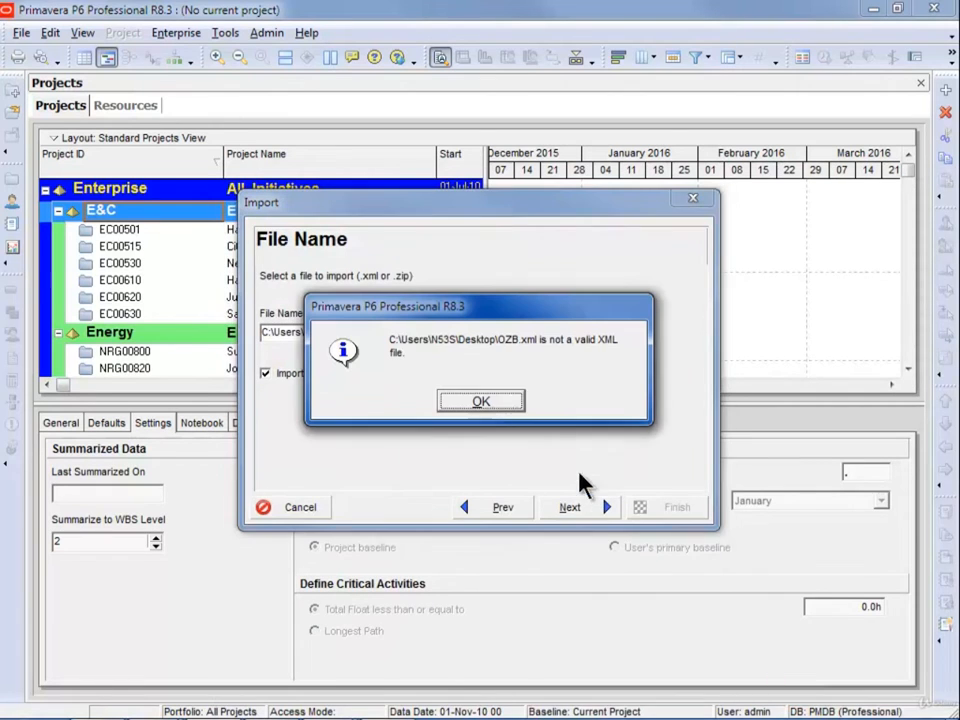
click(499, 403)
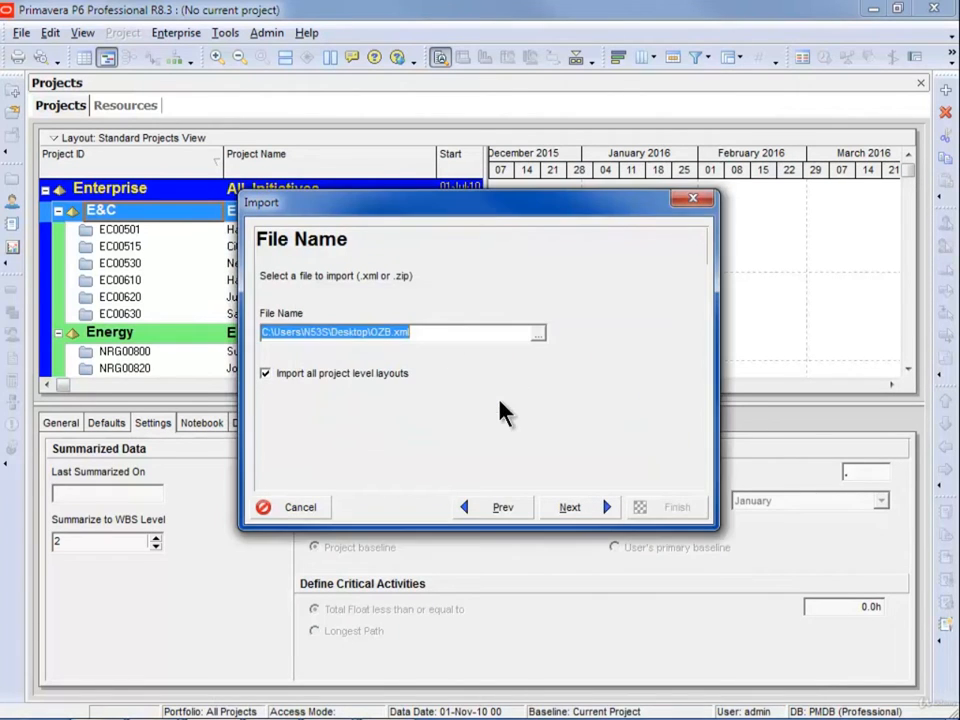
- Choose OZB-09.xml from the Desktop as the import file and accept creating a new project under Enterprise
click(538, 333)
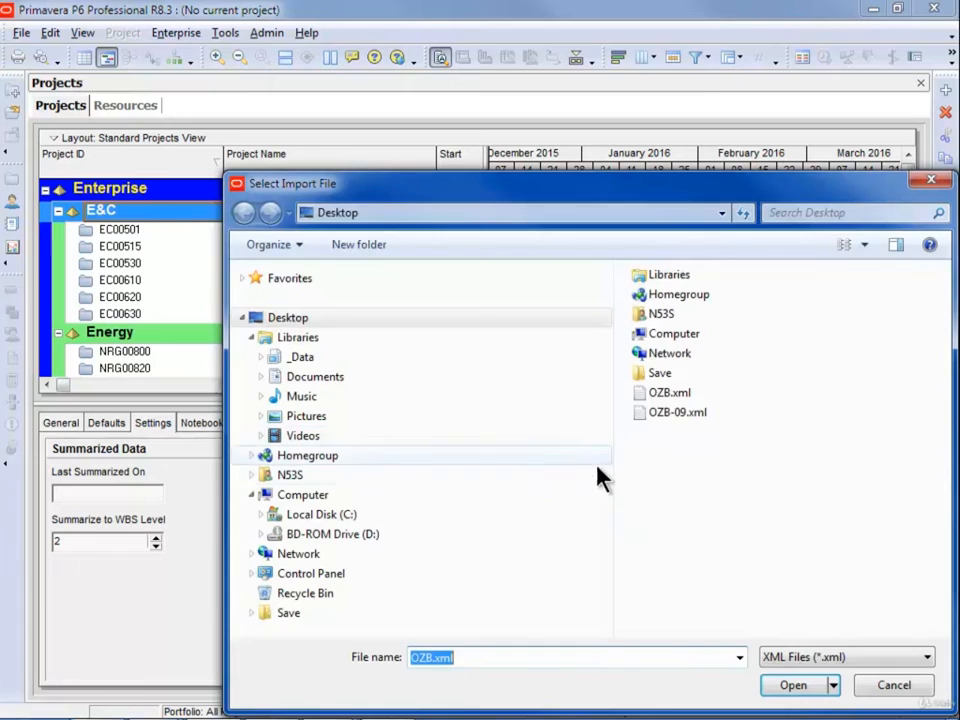
click(677, 412)
click(794, 686)
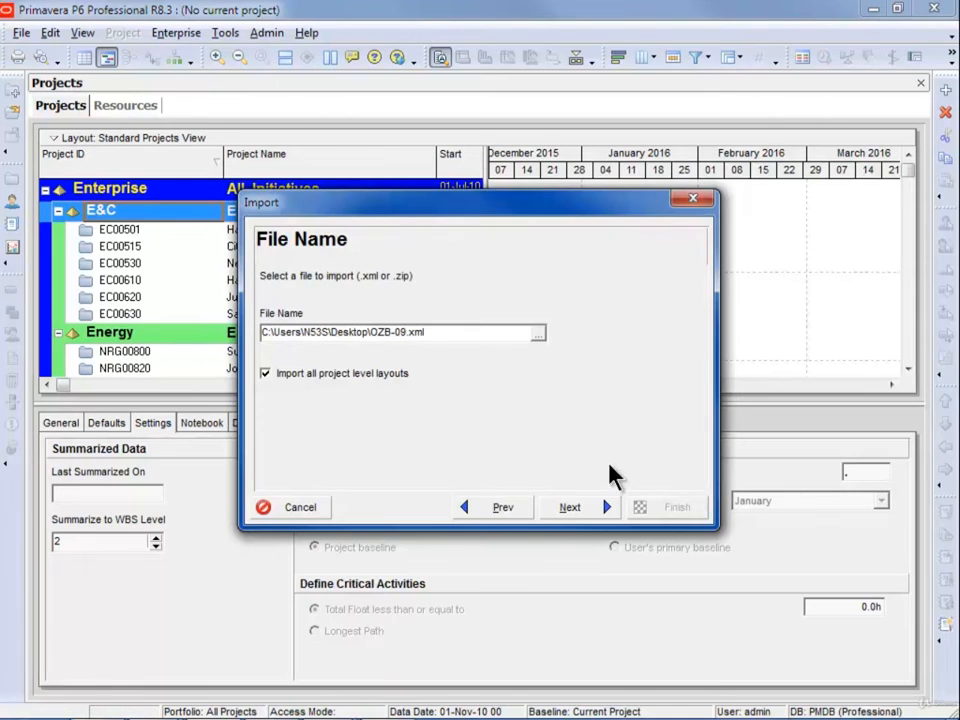
click(566, 508)
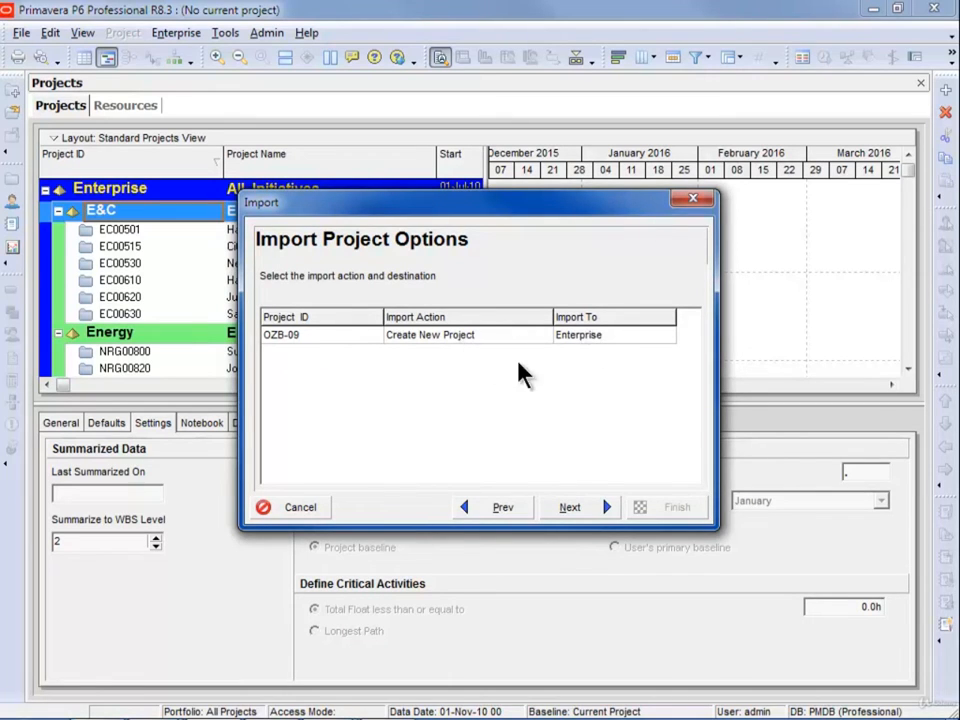
click(572, 508)
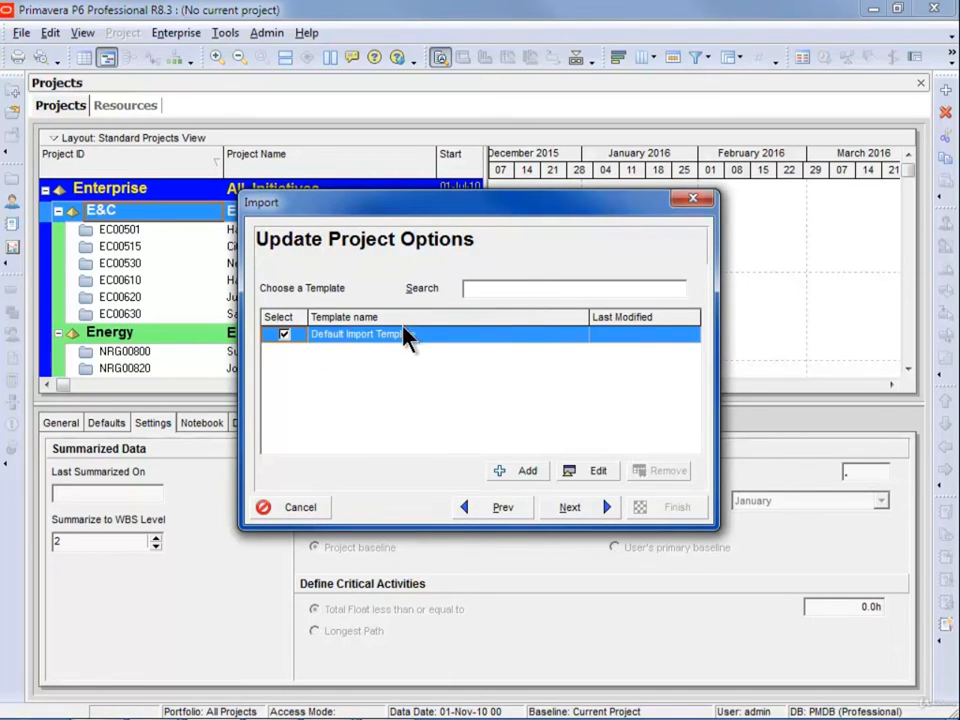
- Examine the global, project and advanced options of the Default Import Template and leave them without saving
click(596, 474)
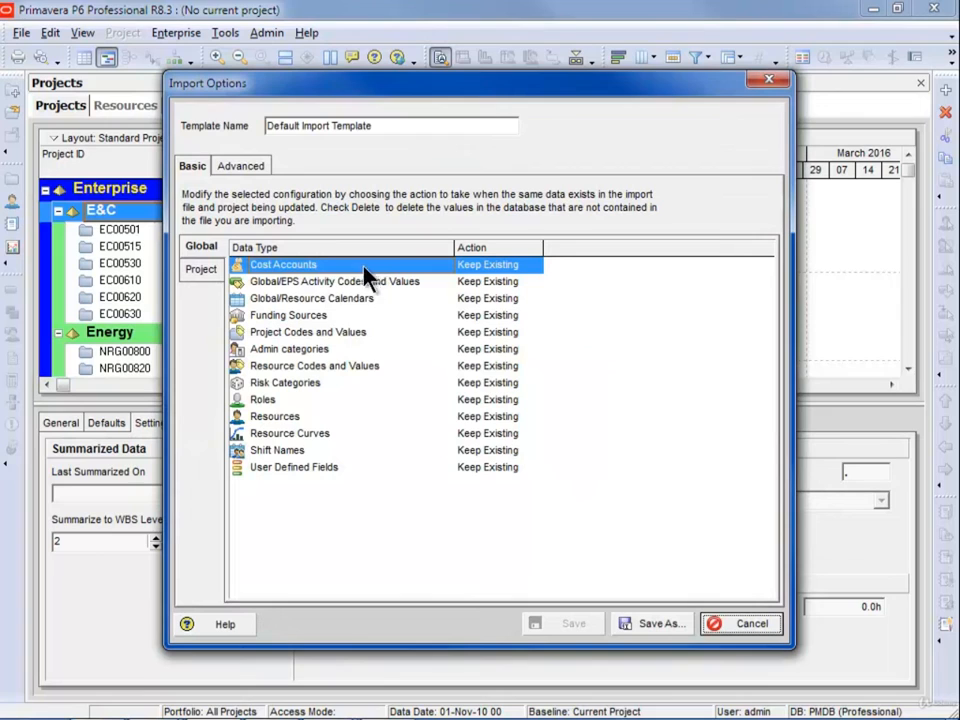
click(210, 271)
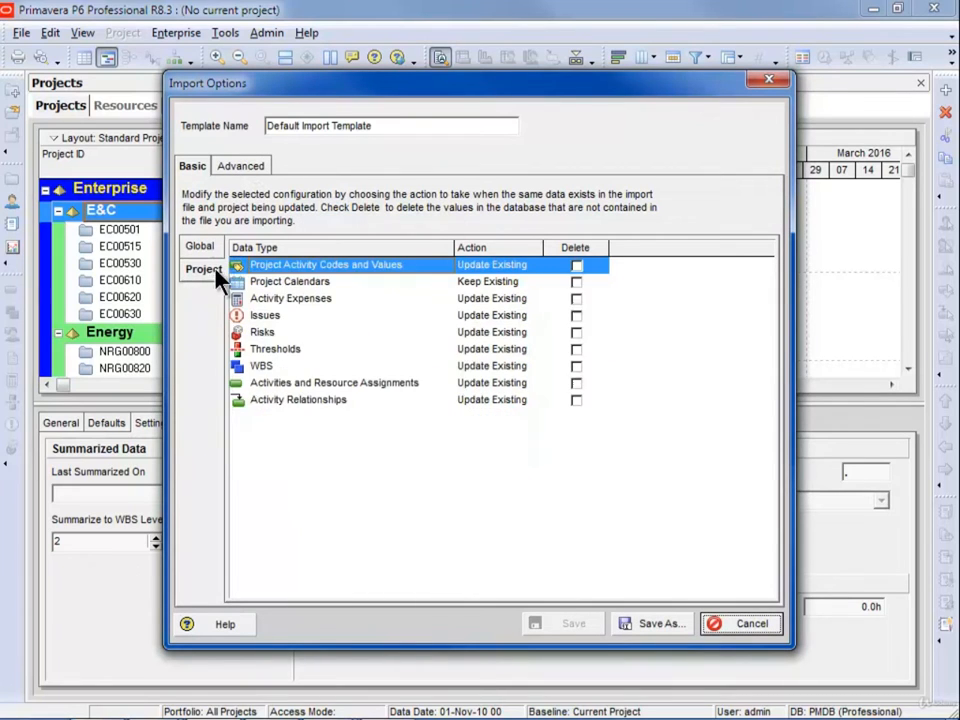
click(222, 170)
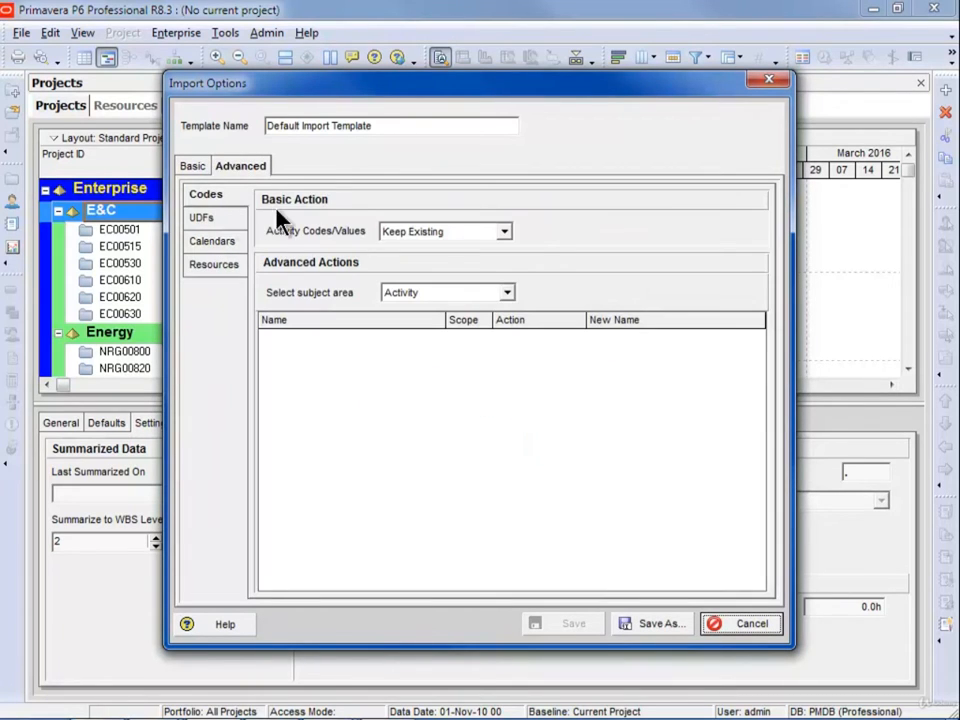
click(195, 166)
click(201, 247)
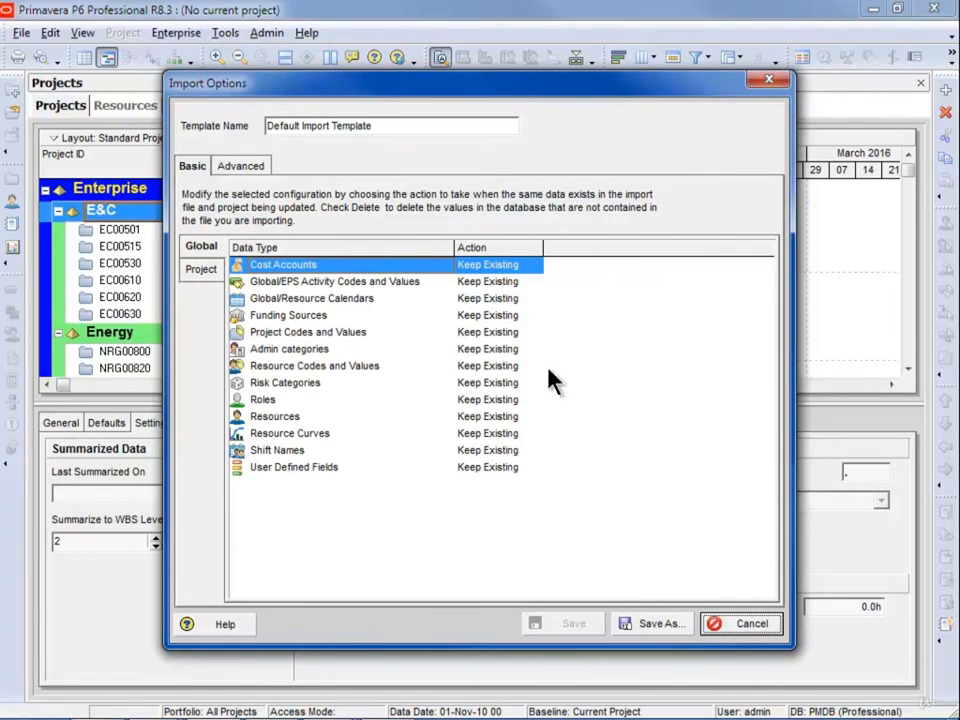
click(748, 626)
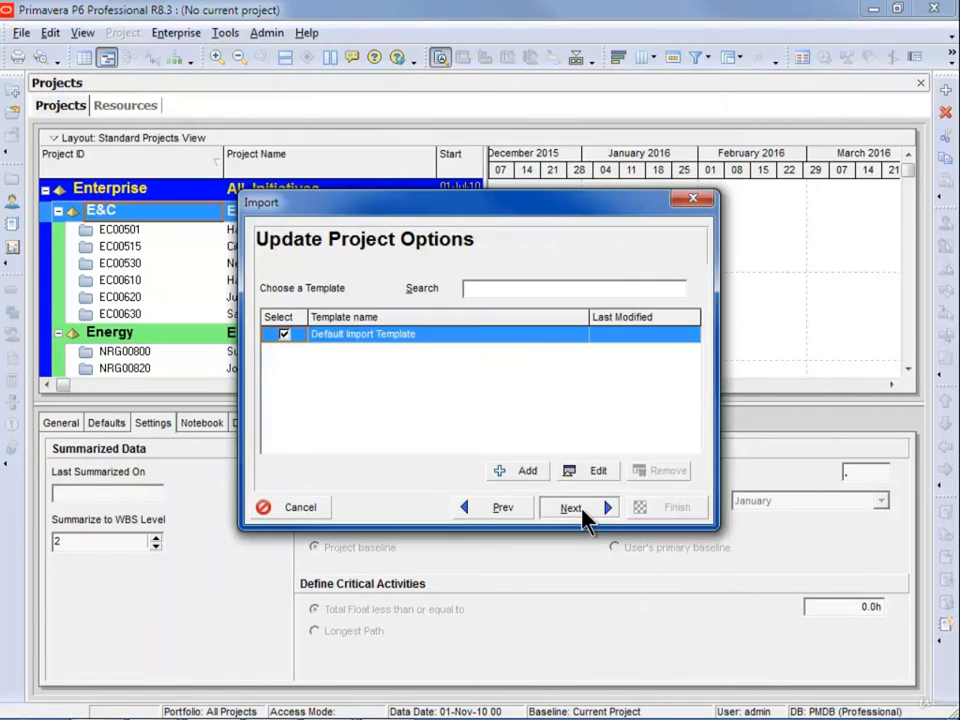
- Finish the XML import with the Default Import Template and close the import result
click(581, 510)
click(660, 506)
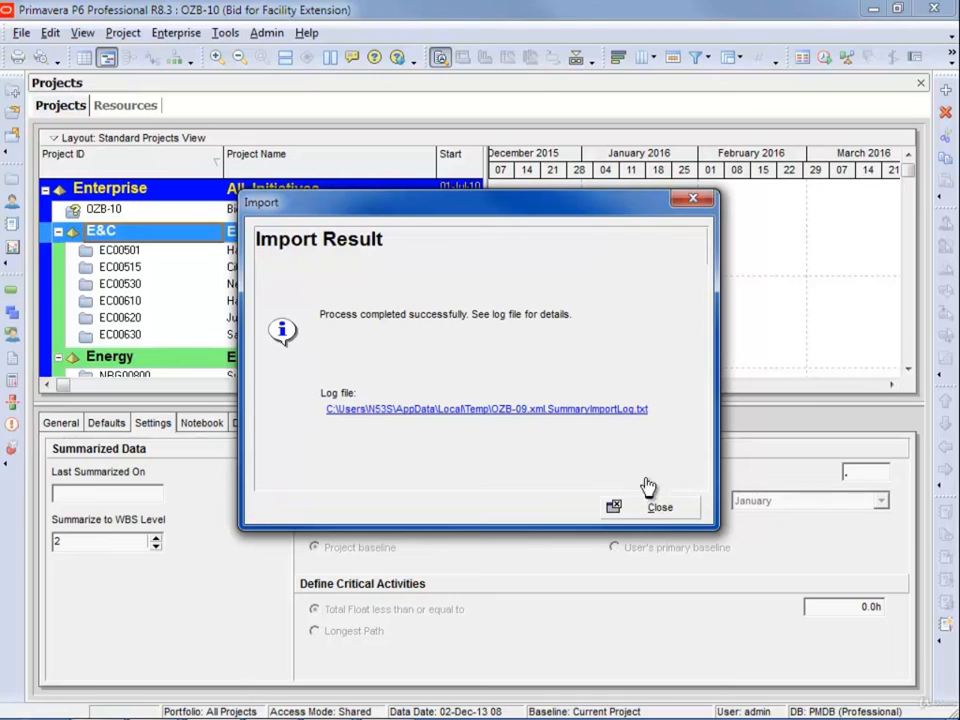
click(695, 201)
- Display the activities of the newly imported OZB-10 project and check its list of baselines
click(150, 210)
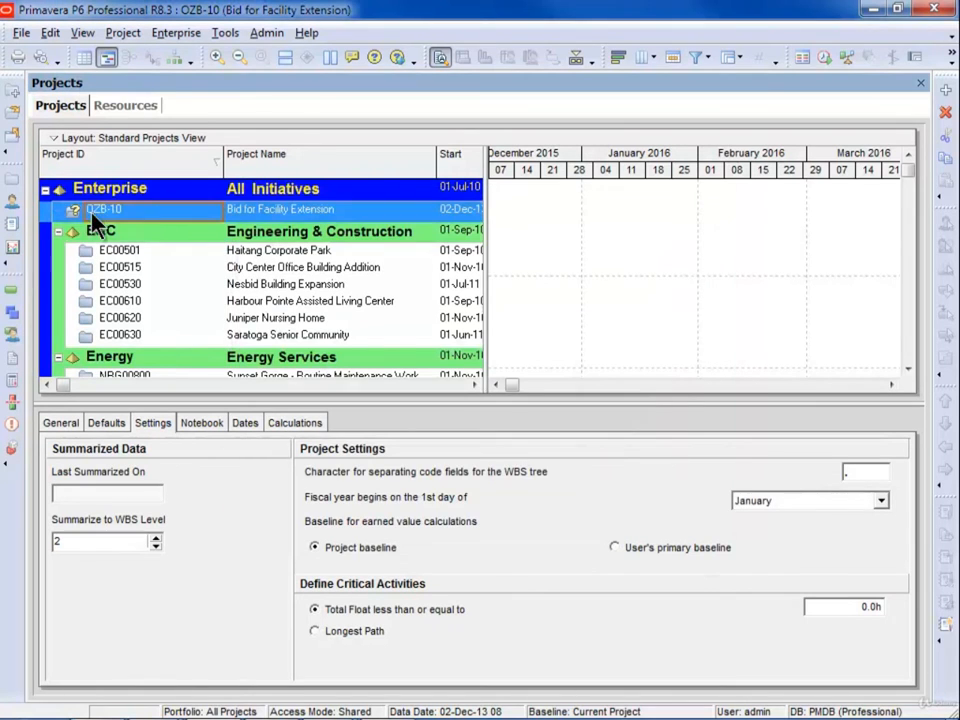
click(11, 290)
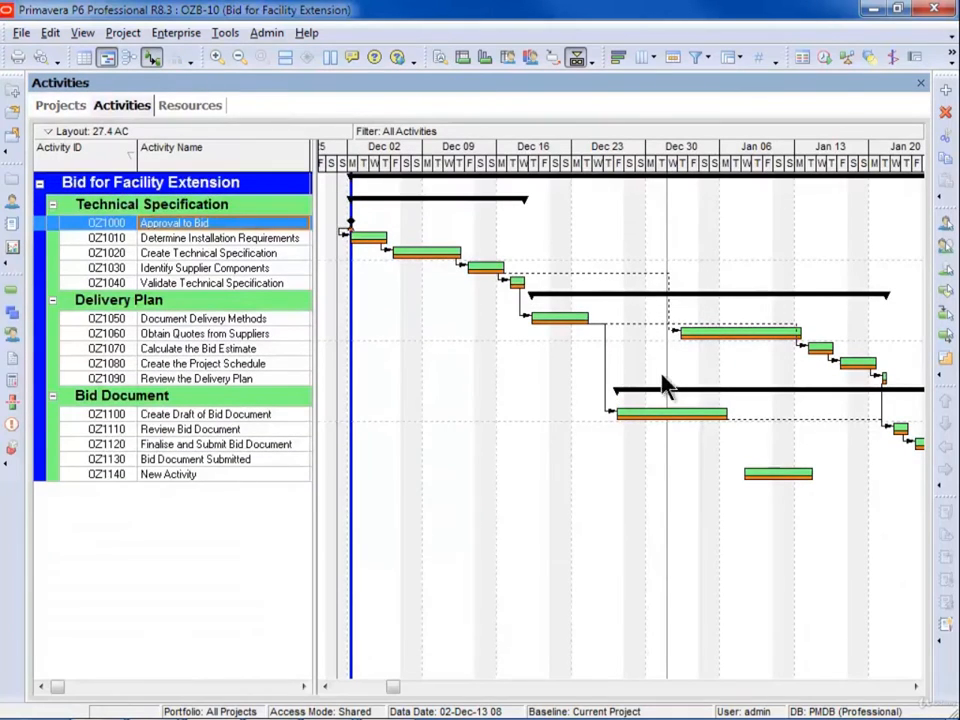
click(172, 35)
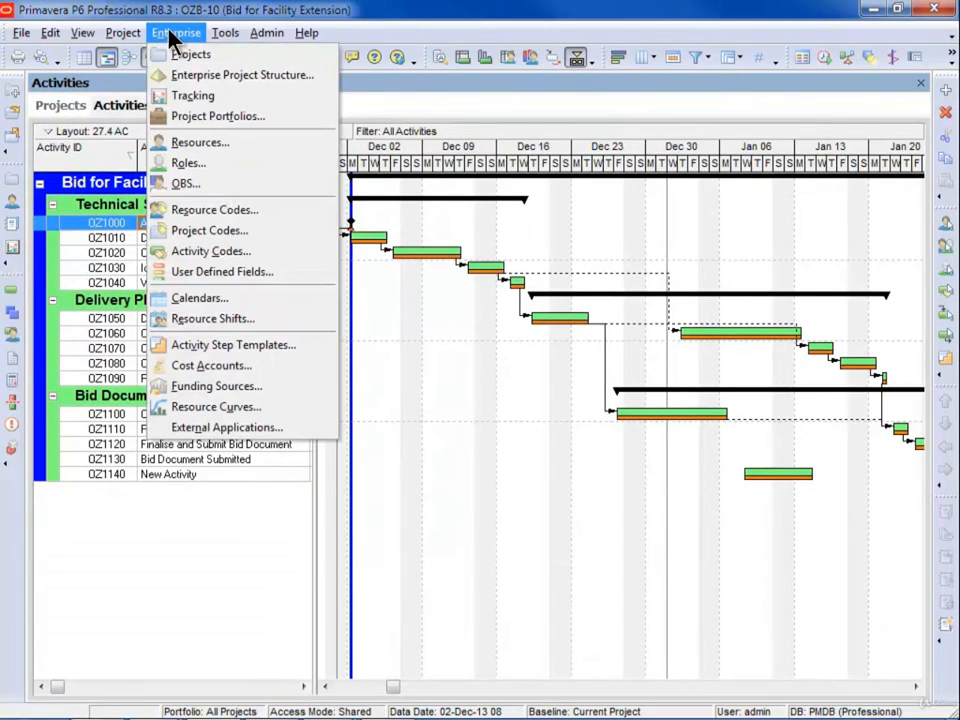
mouse_move(122, 33)
click(185, 141)
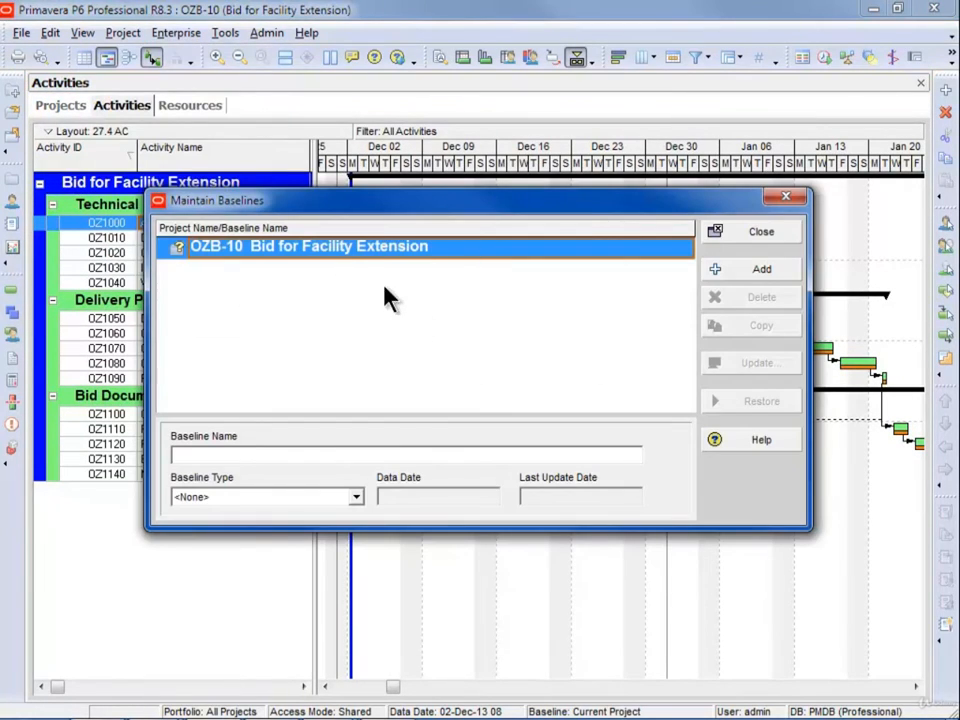
click(757, 233)
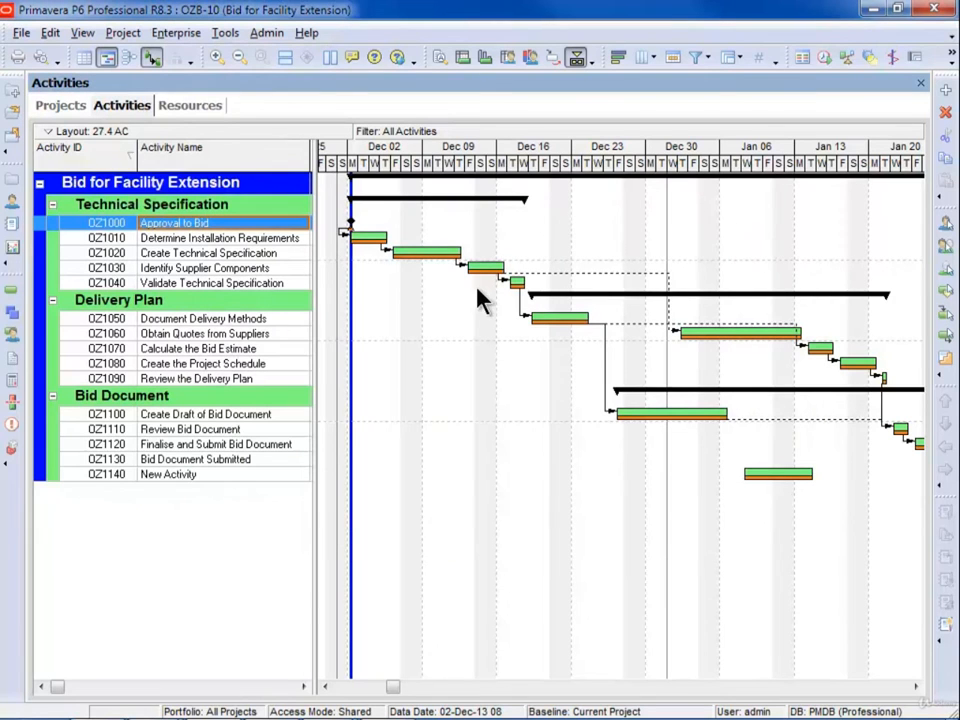
- Hide the Project Baseline bars for normal activities and milestones in the Gantt chart
click(619, 58)
scroll(728, 325, down, 2)
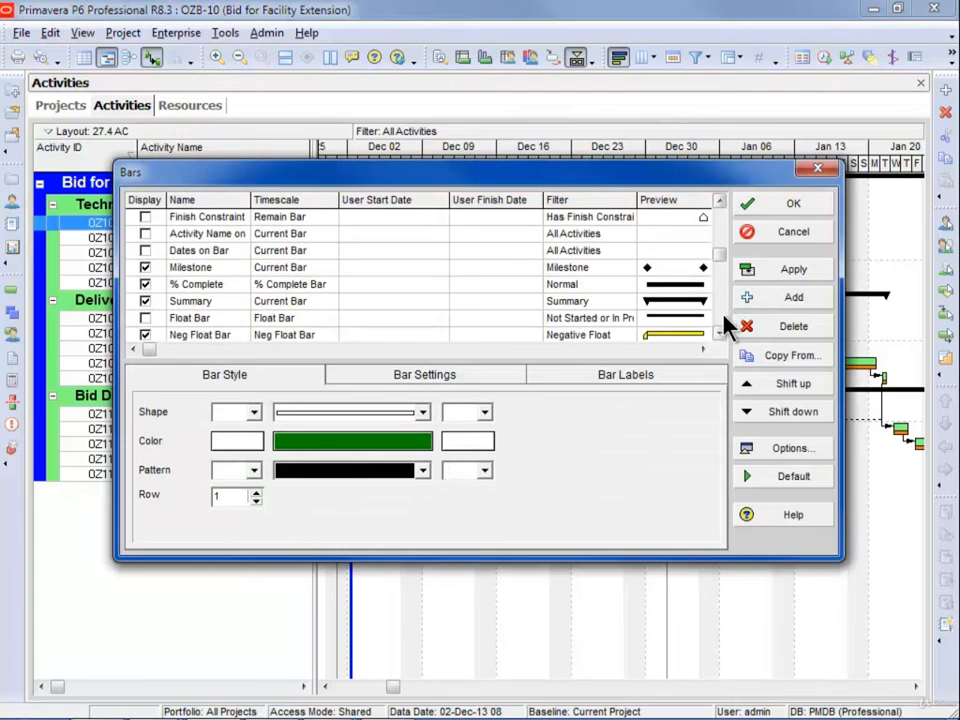
scroll(728, 326, down, 2)
click(146, 251)
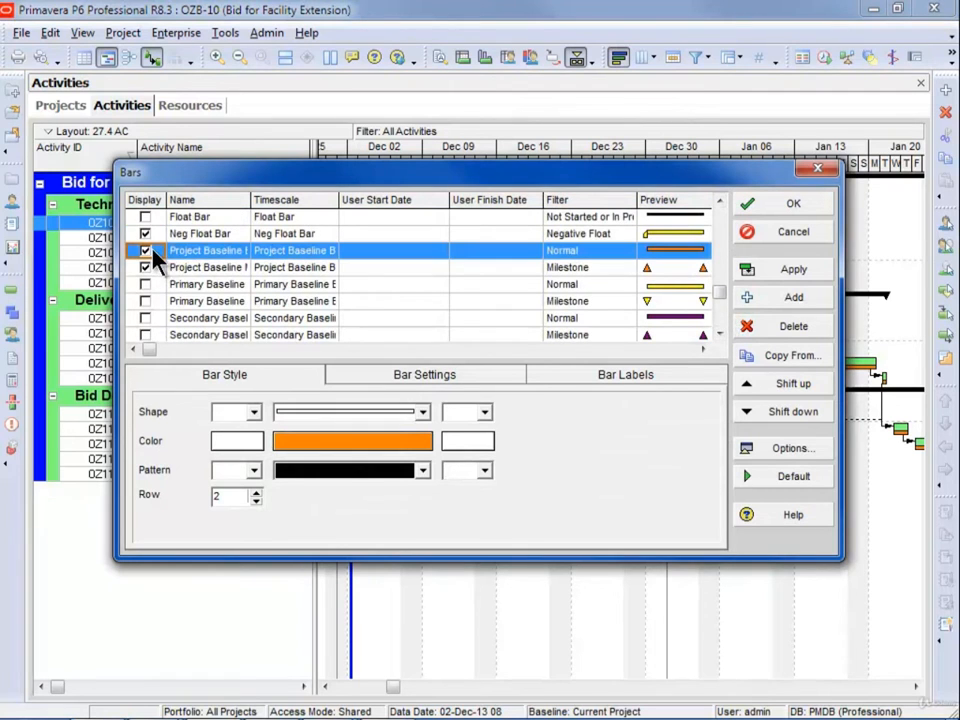
click(146, 268)
click(822, 214)
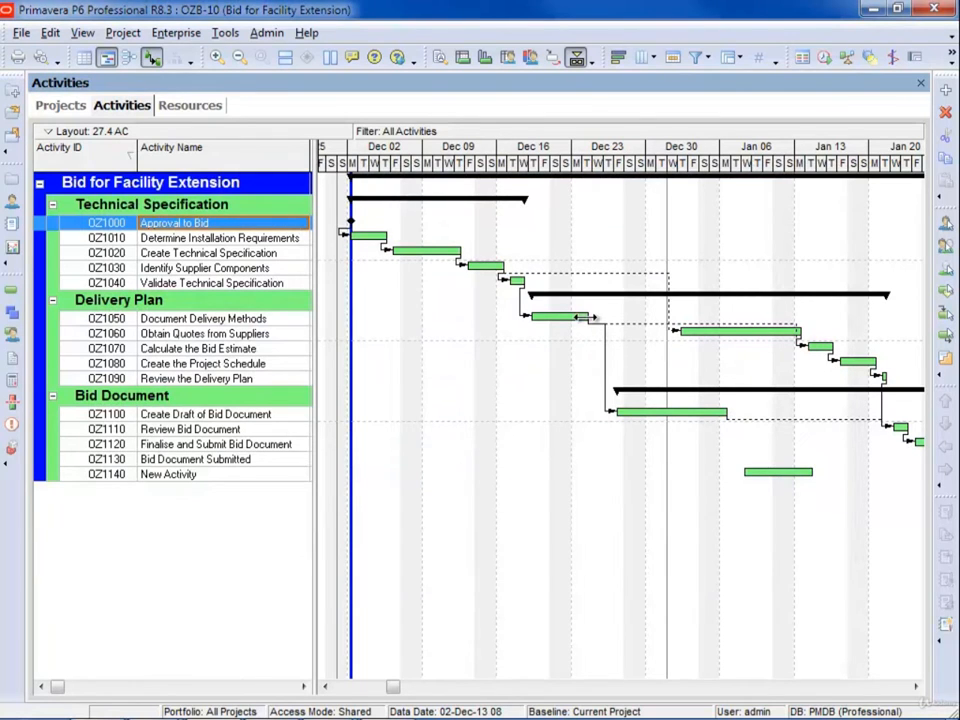
- Schedule the imported project with its existing data date
key(F9)
key(Return)
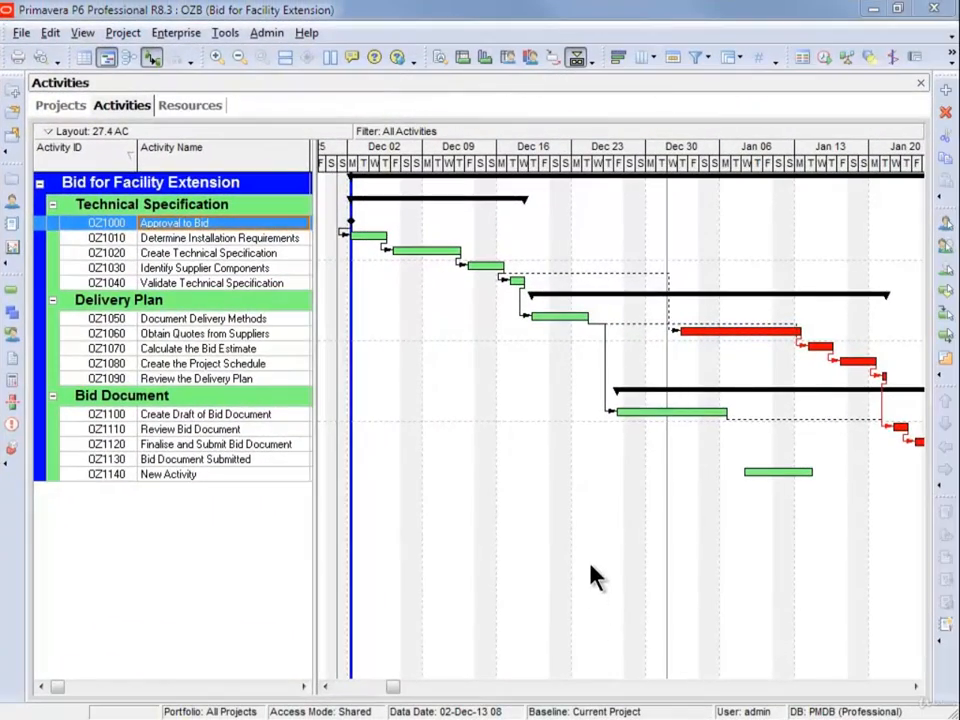
- Start a Spreadsheet (XLS) import and choose the Excel file saved on the Desktop
click(22, 33)
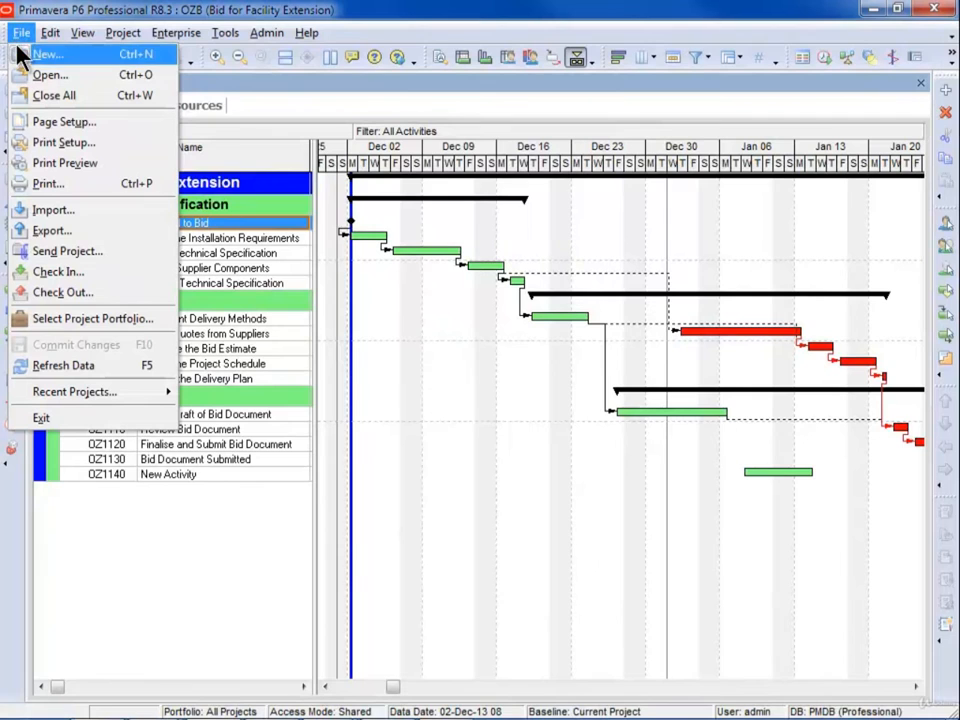
click(40, 210)
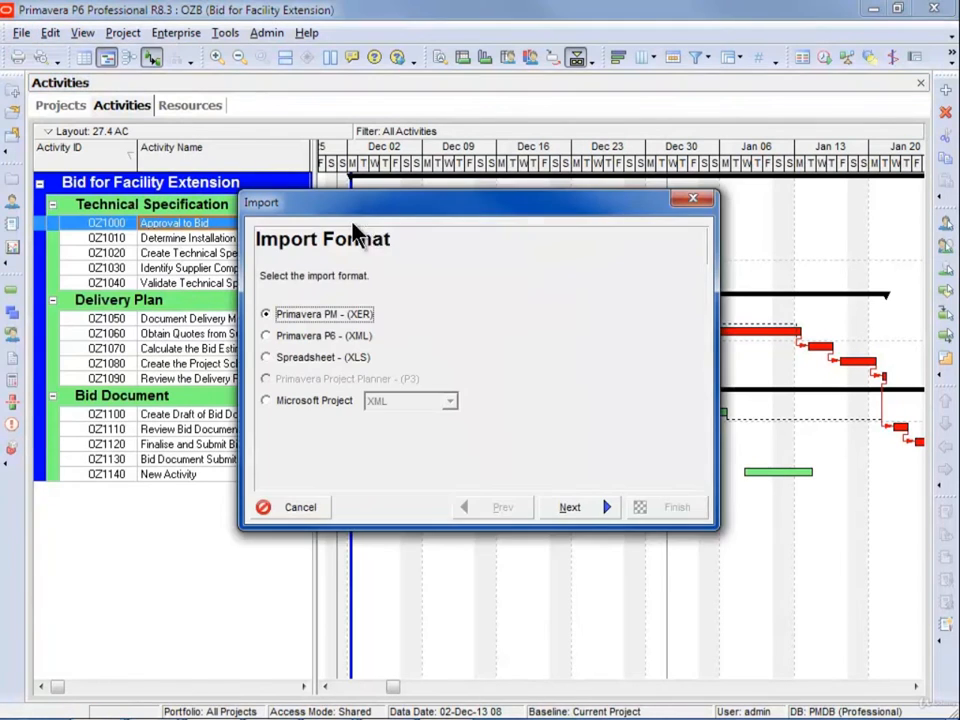
drag(478, 203, 291, 260)
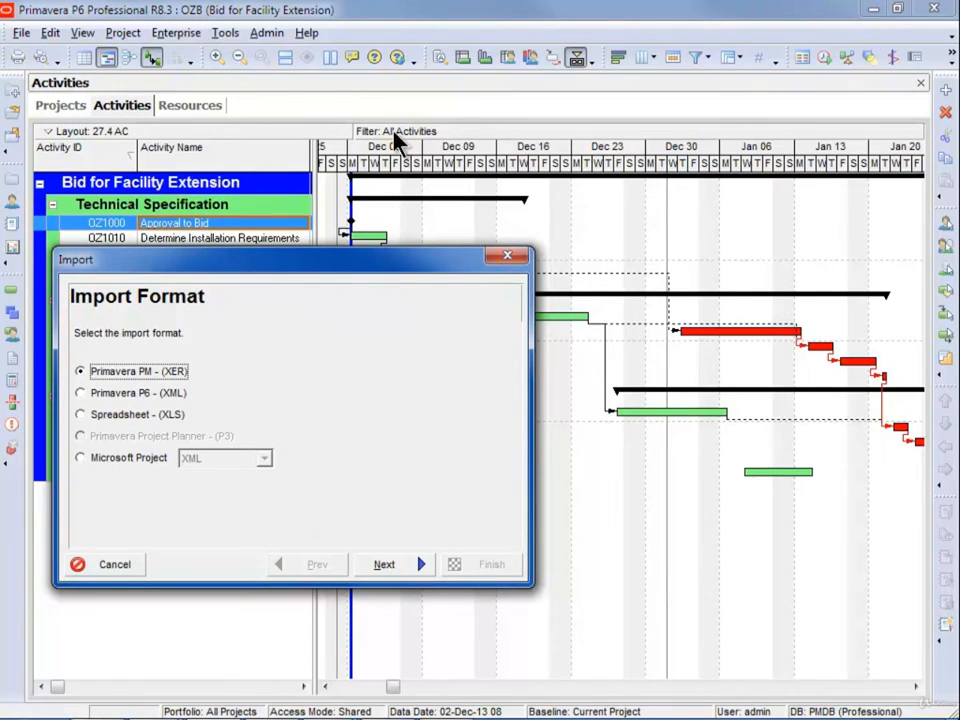
click(110, 416)
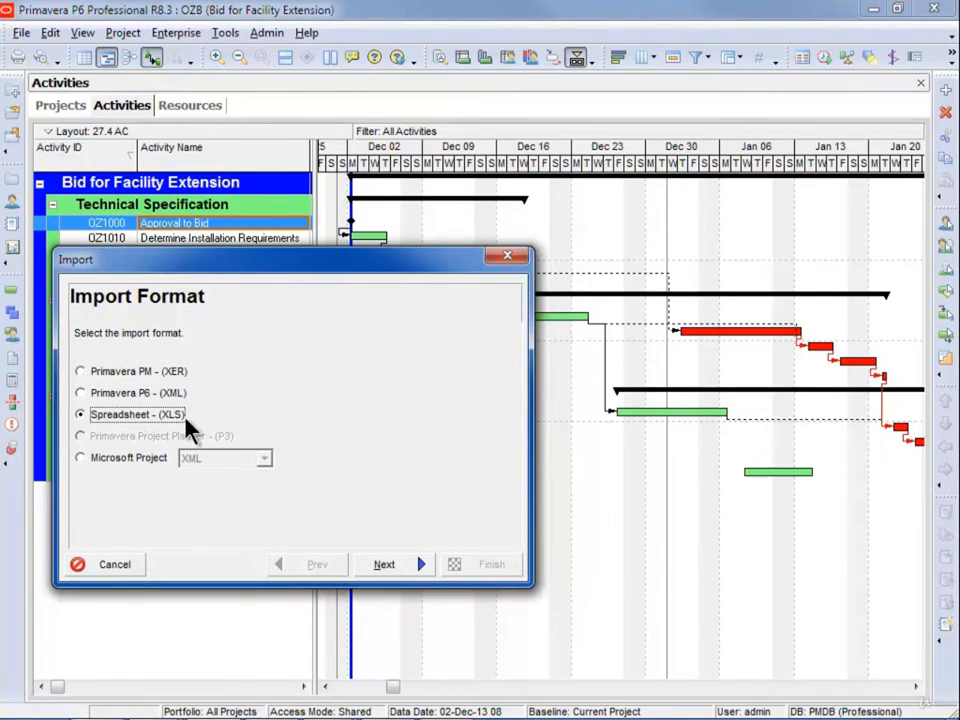
click(412, 568)
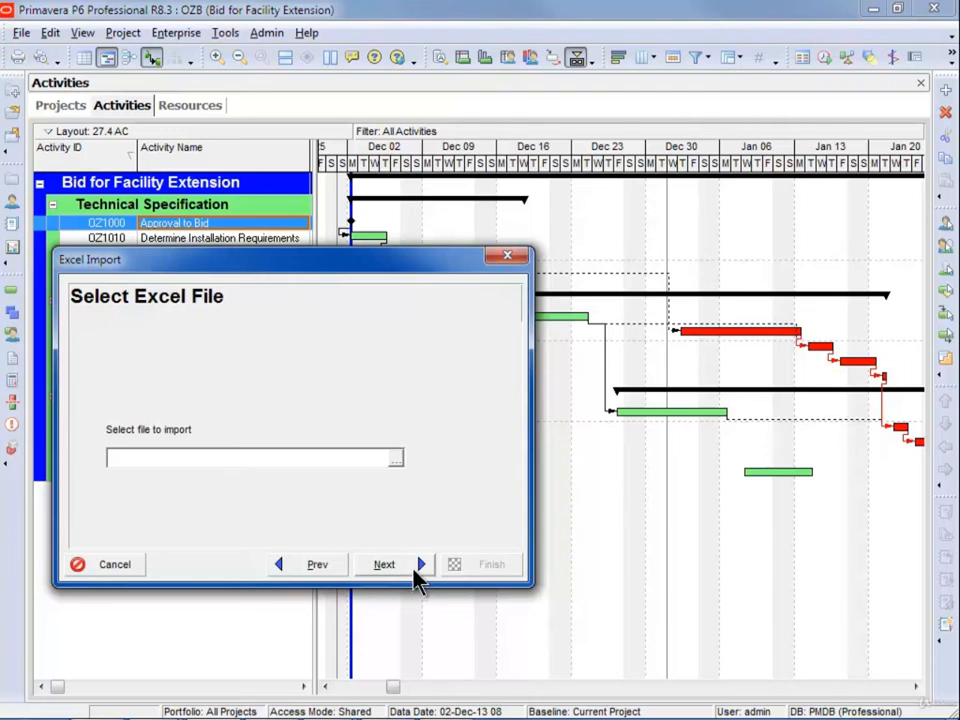
click(400, 457)
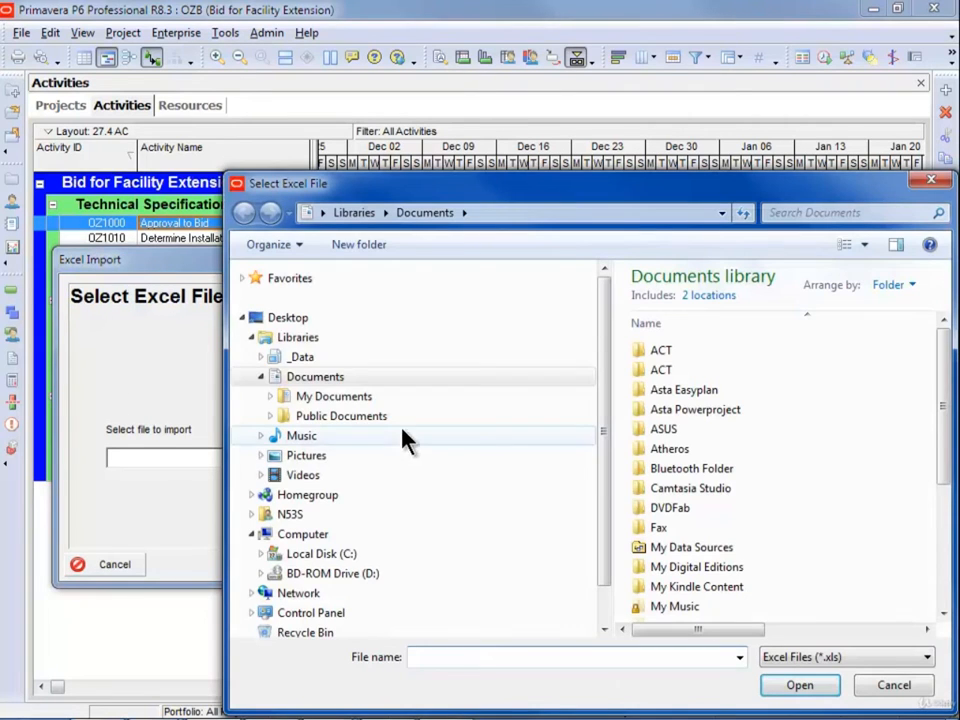
click(265, 318)
click(671, 392)
click(805, 686)
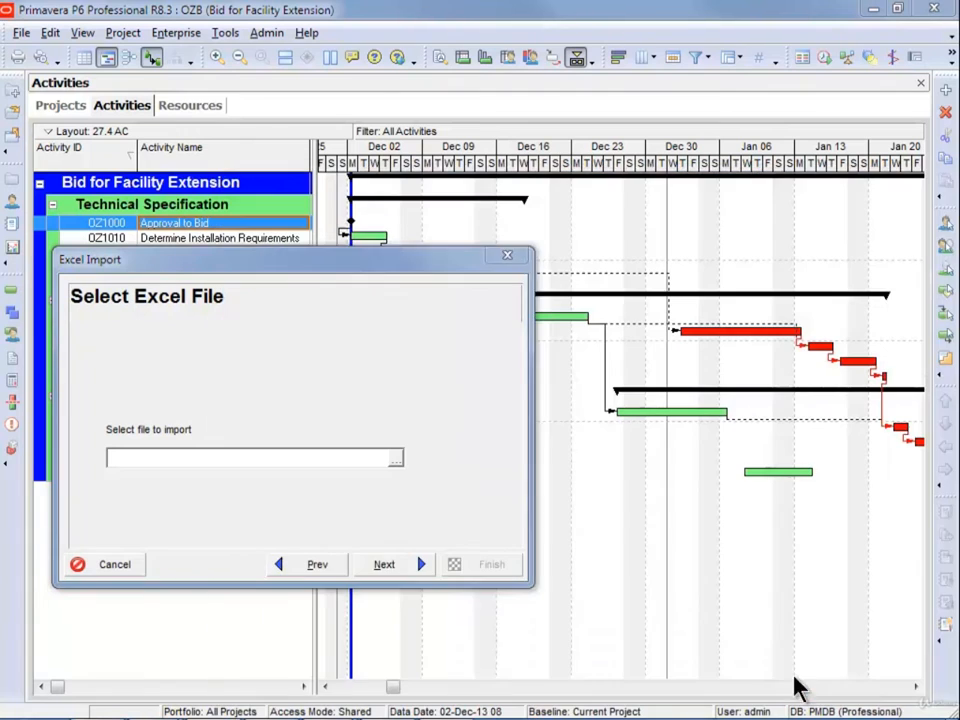
- Choose Activities as the only type of data to import from the Excel file
click(425, 568)
click(126, 386)
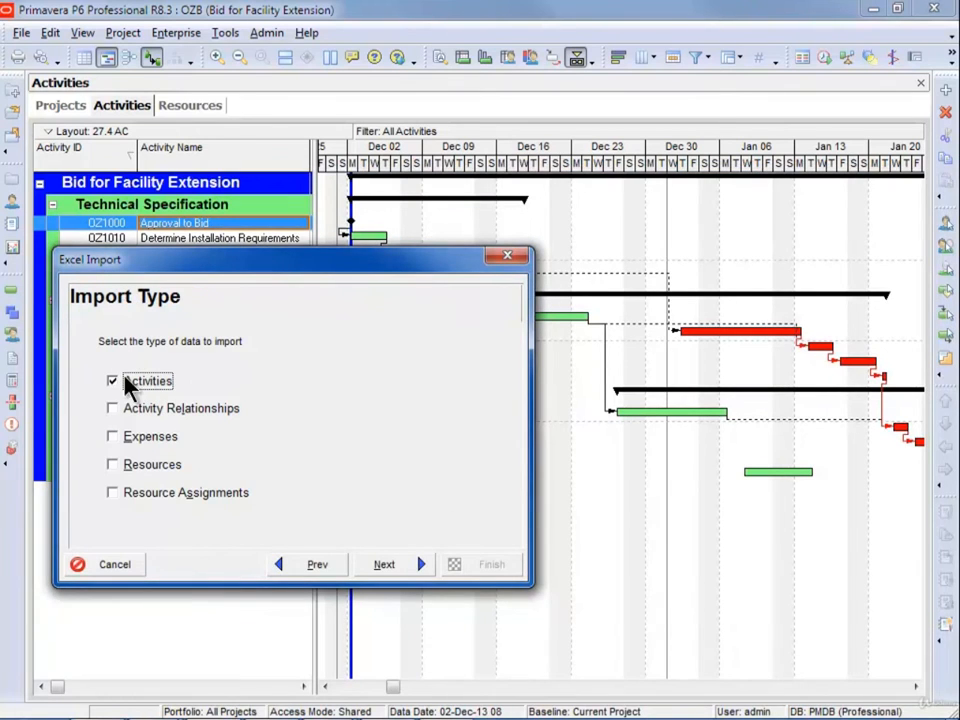
drag(274, 262, 478, 257)
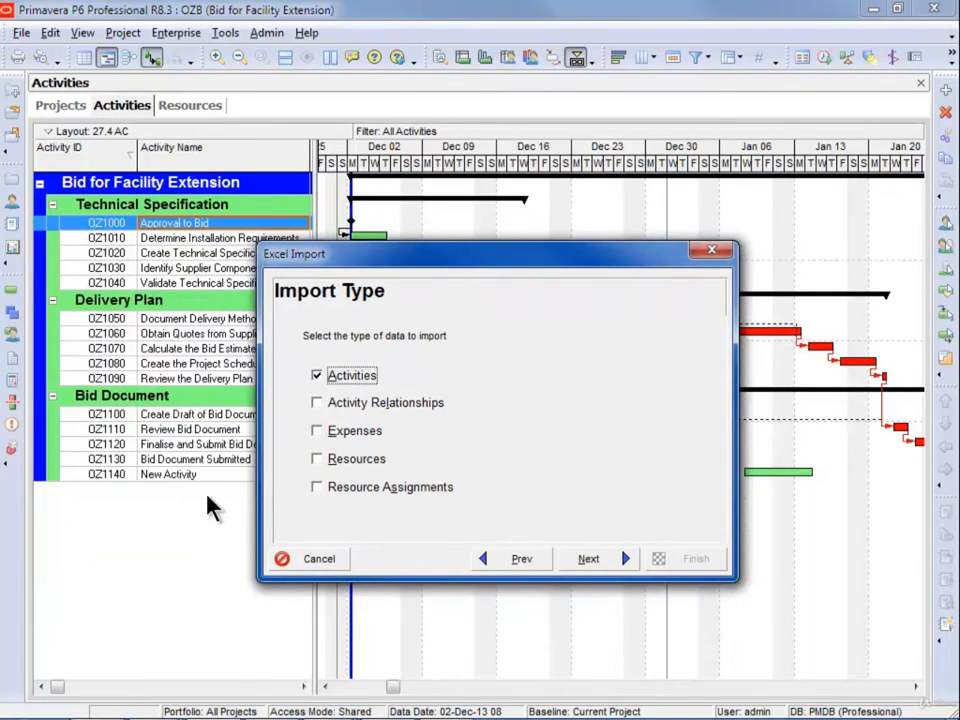
click(600, 566)
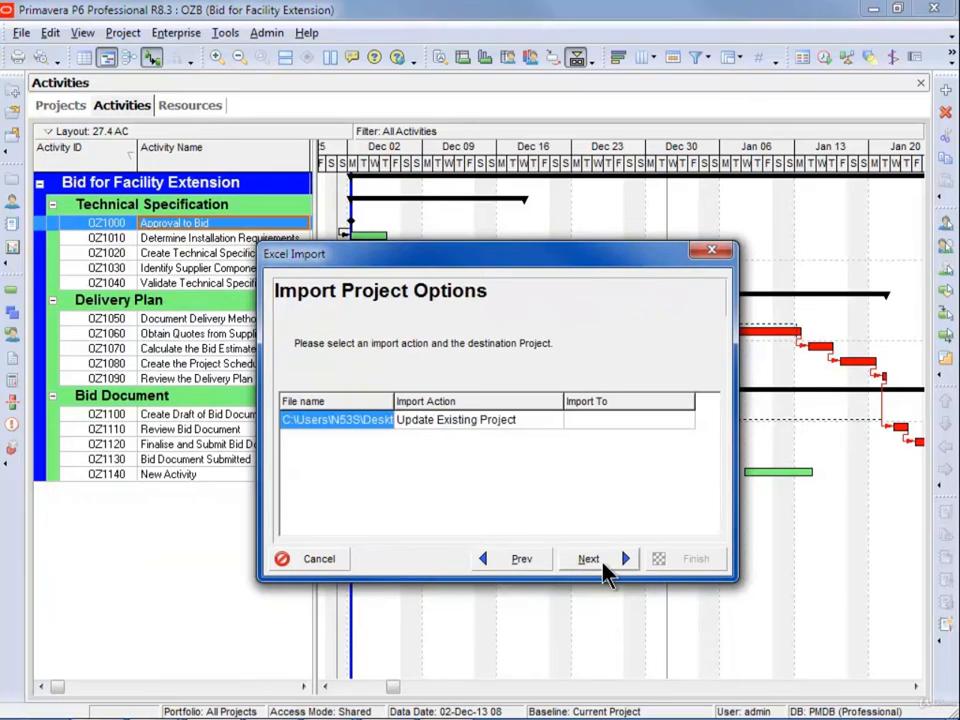
- Assign OZB as the existing project to update, run the Excel import and close its result
click(620, 422)
click(684, 421)
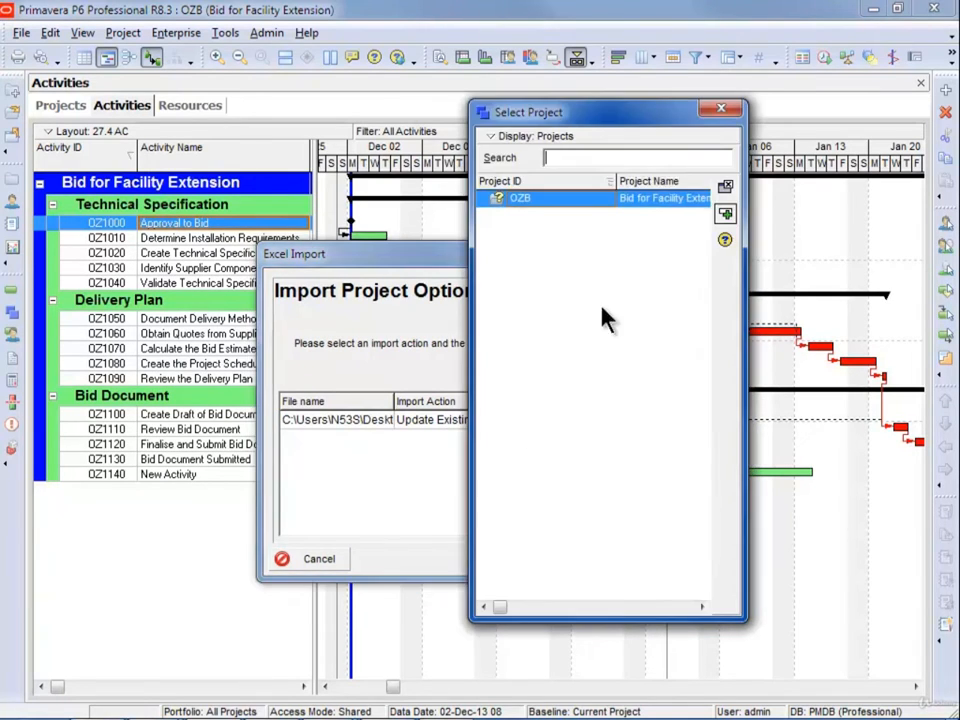
click(725, 213)
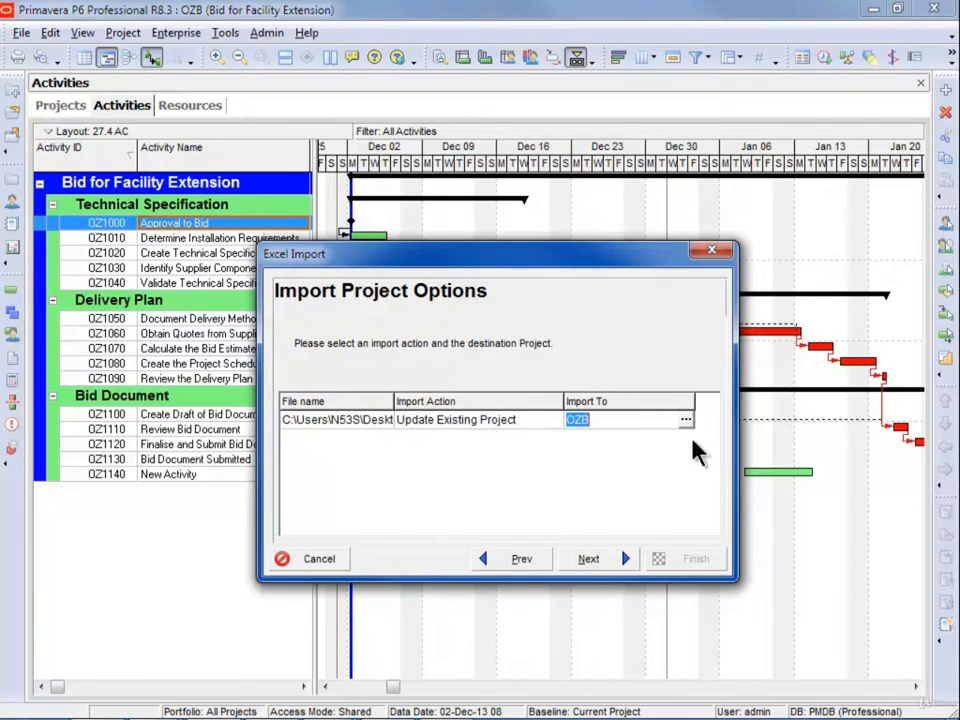
click(589, 562)
click(706, 565)
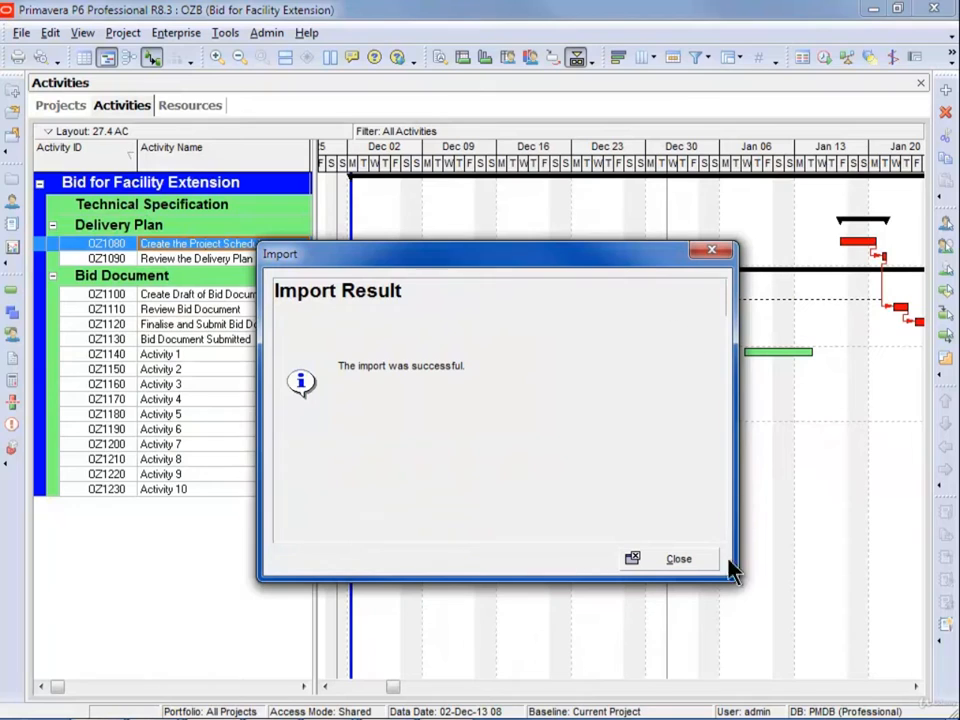
click(688, 566)
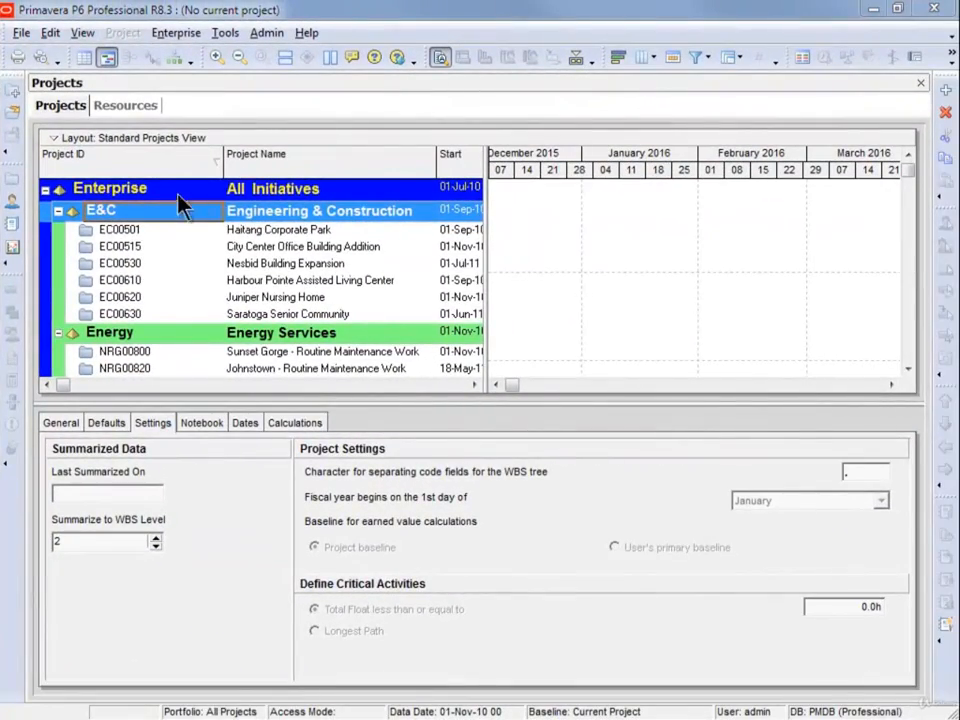
- Start a Microsoft Project XML import of OZB.xml from the Desktop, creating a new project under Enterprise
click(21, 33)
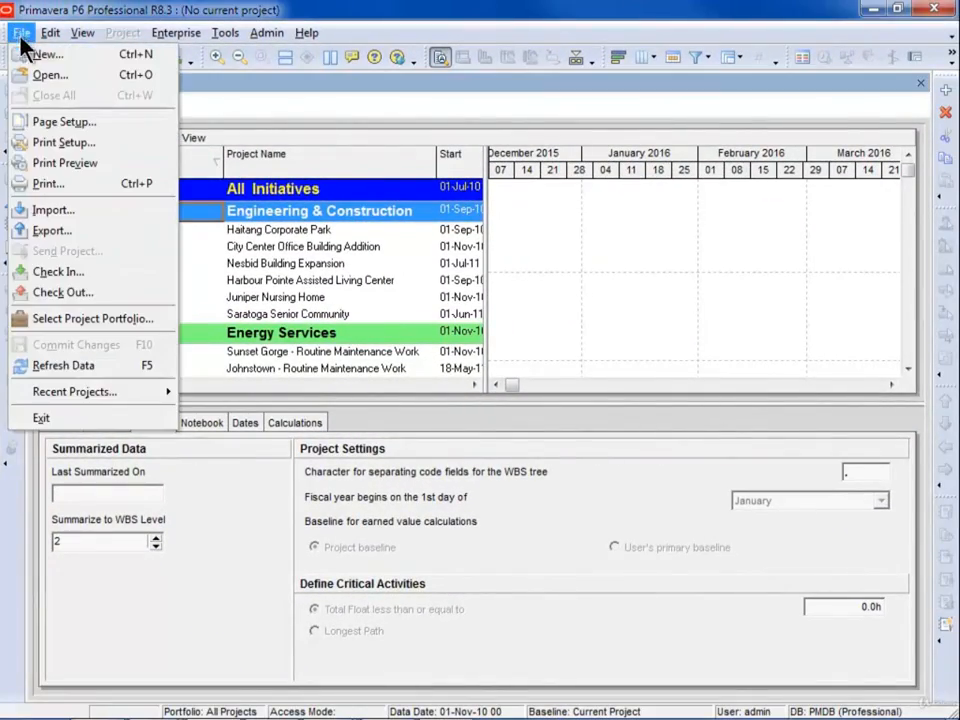
click(75, 212)
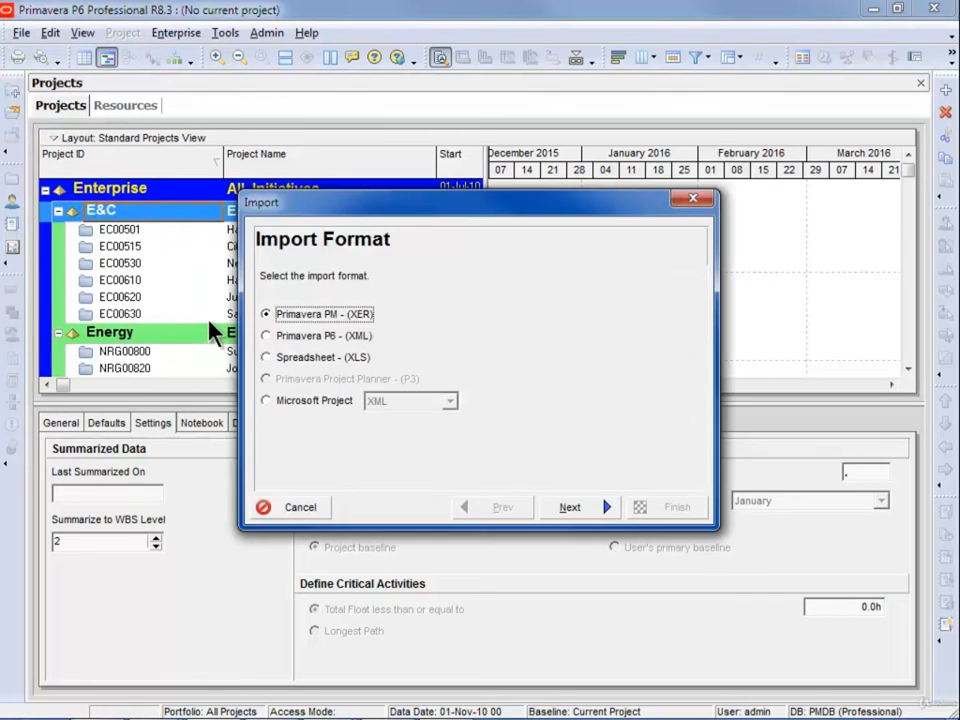
click(303, 401)
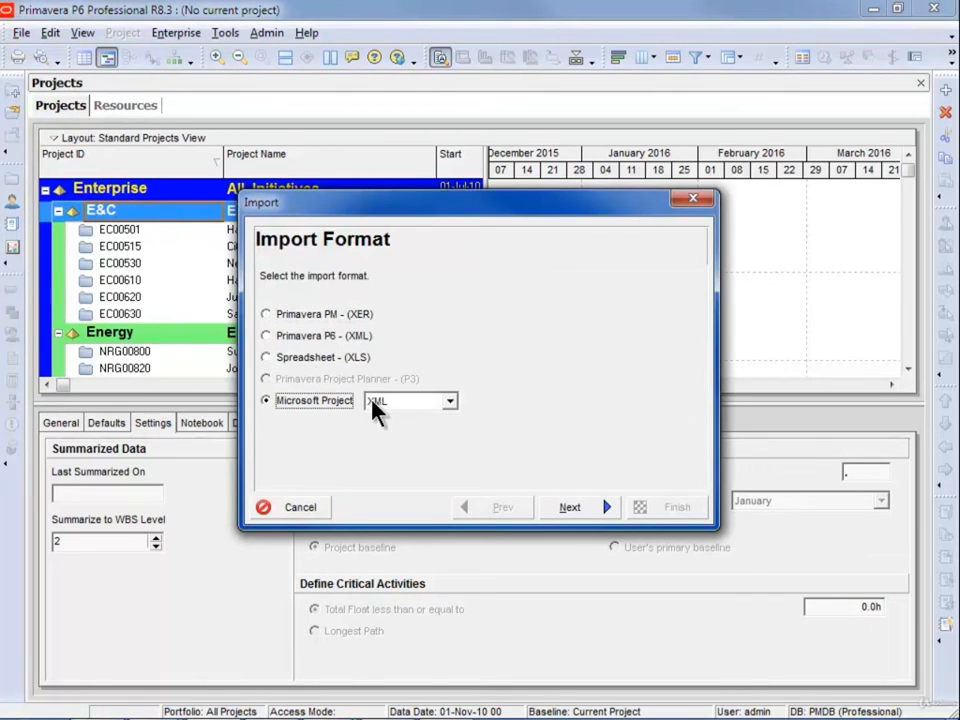
click(580, 508)
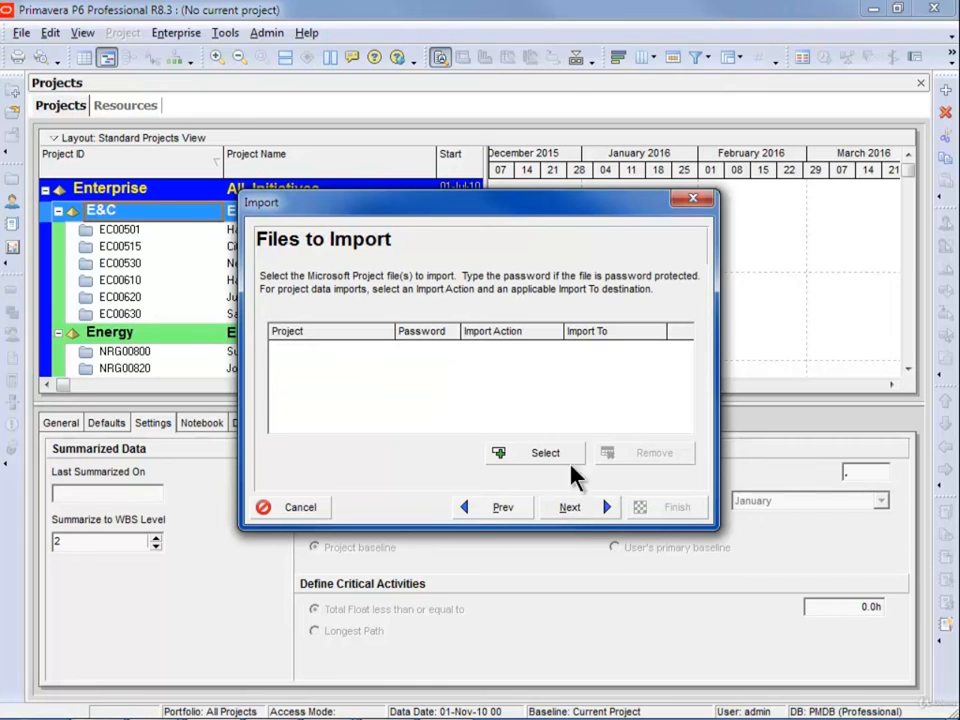
click(545, 452)
click(669, 392)
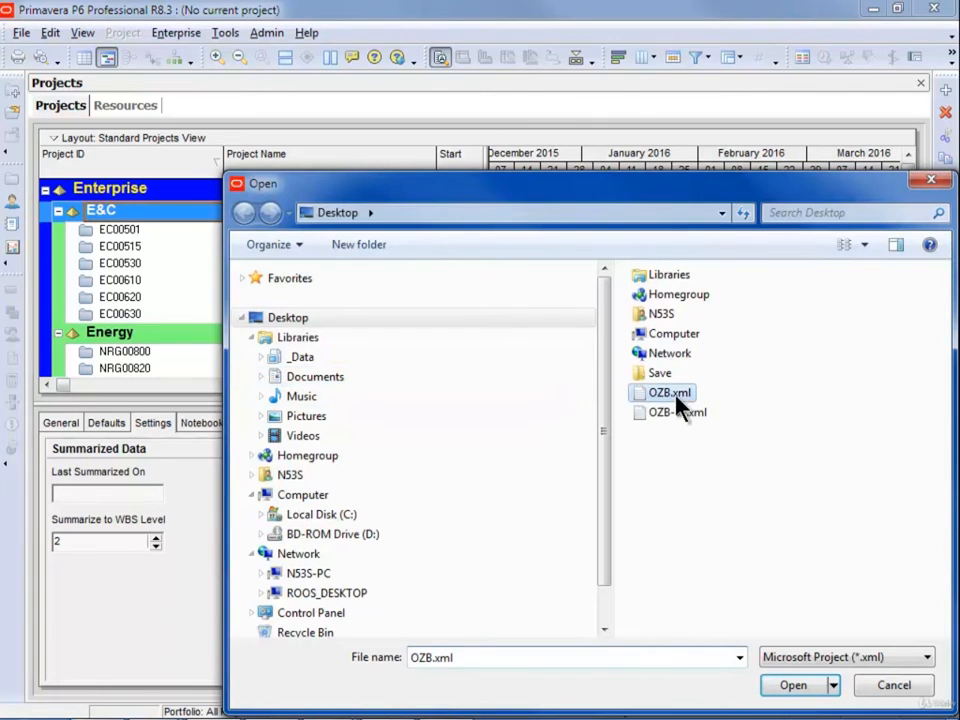
click(788, 686)
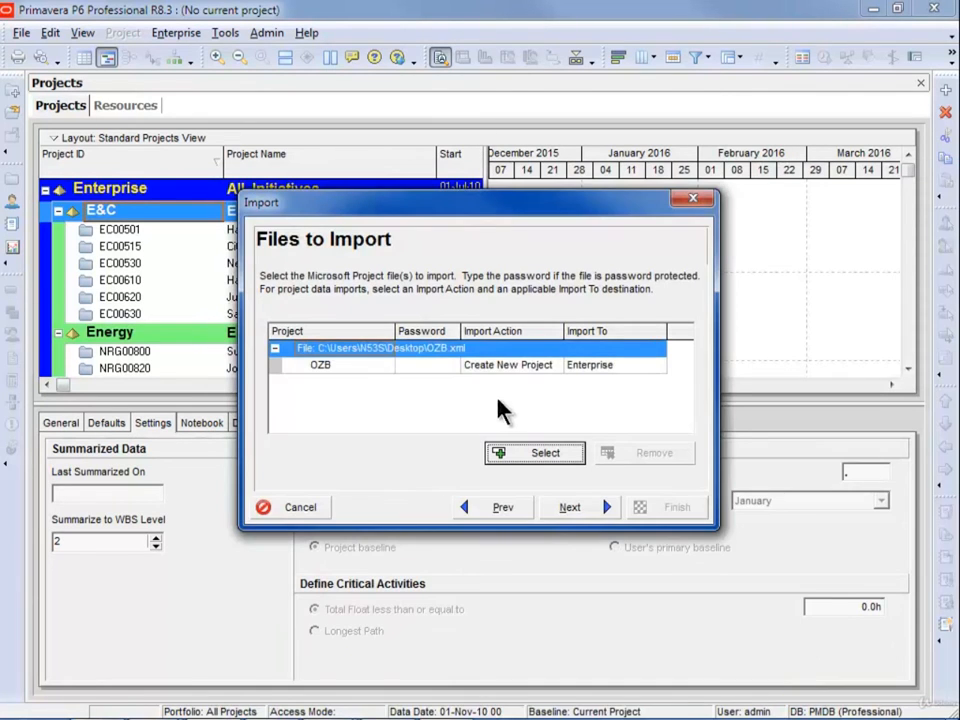
click(589, 503)
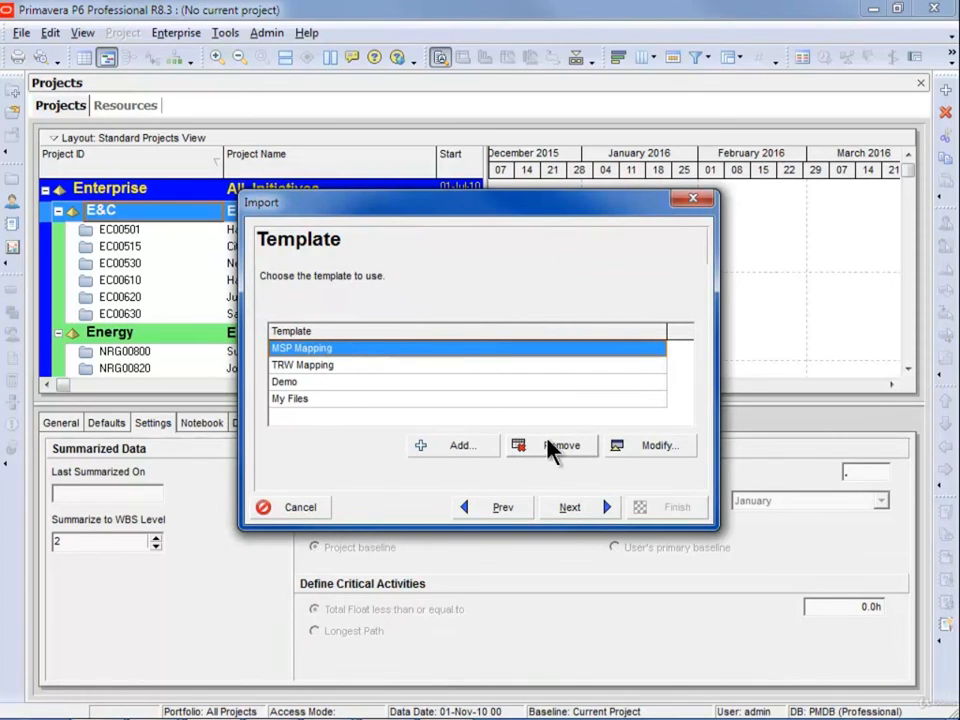
- Review the general, activity, resource, notebook and custom field mapping settings of the MSP Mapping template
click(655, 447)
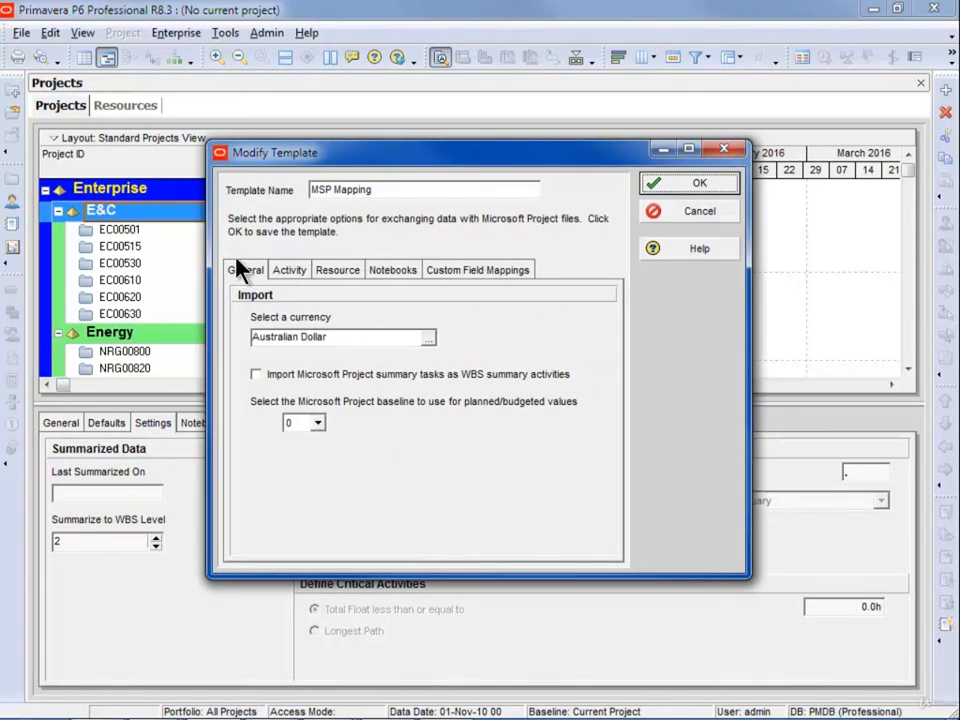
click(292, 272)
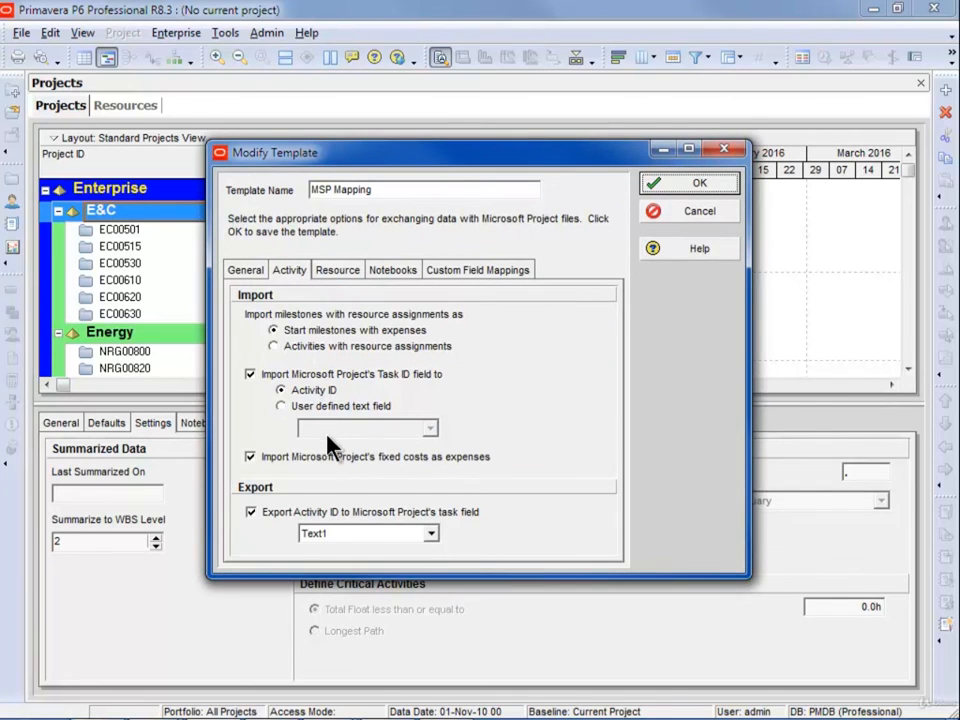
click(338, 272)
click(398, 272)
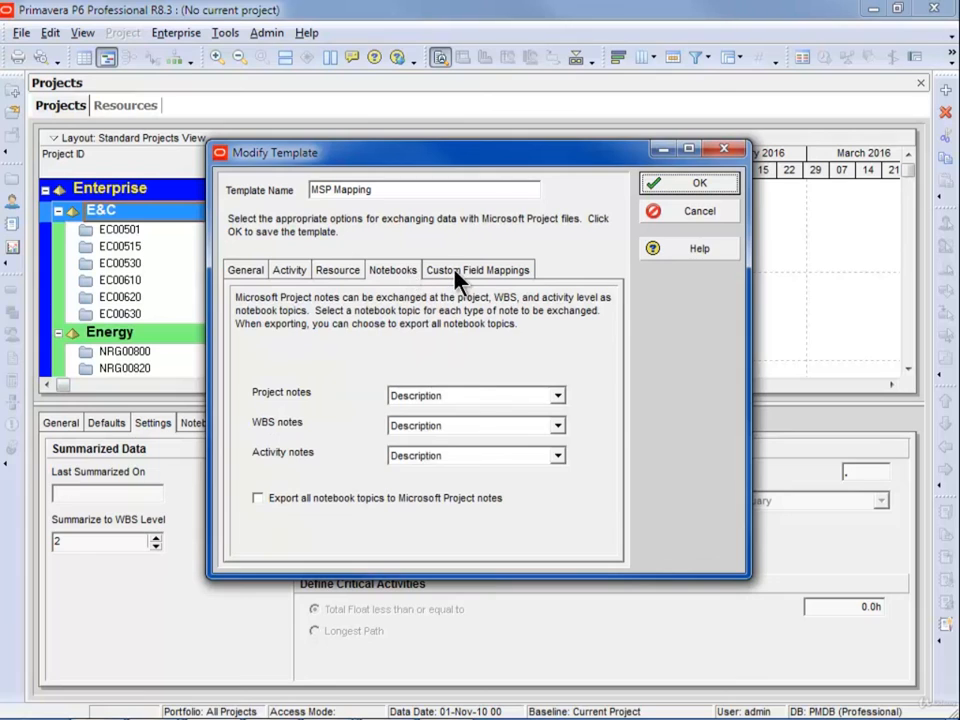
click(455, 272)
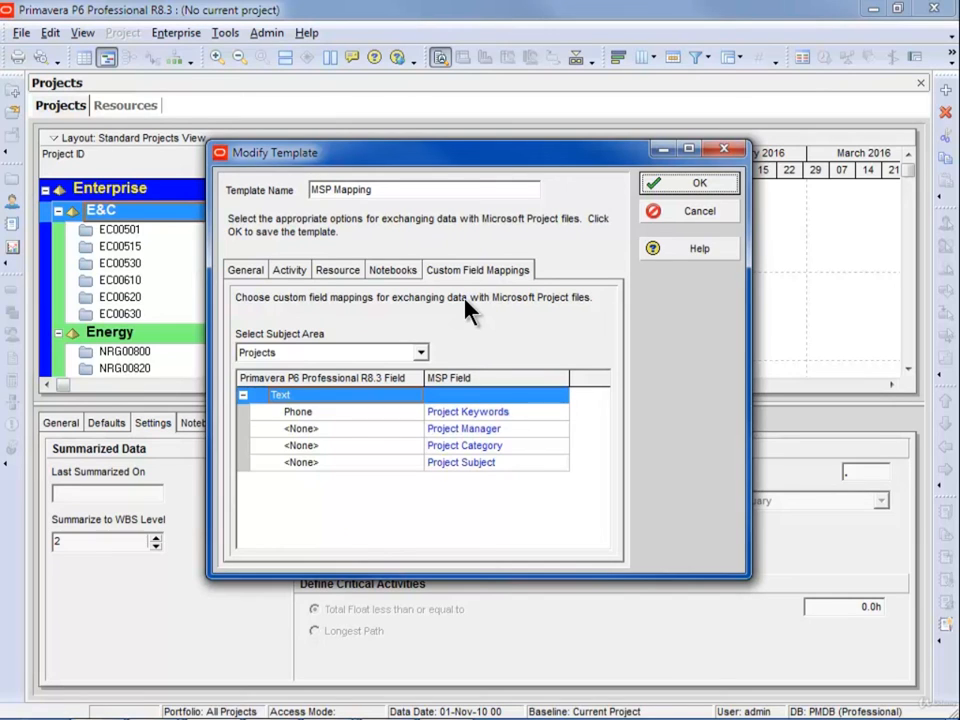
click(685, 186)
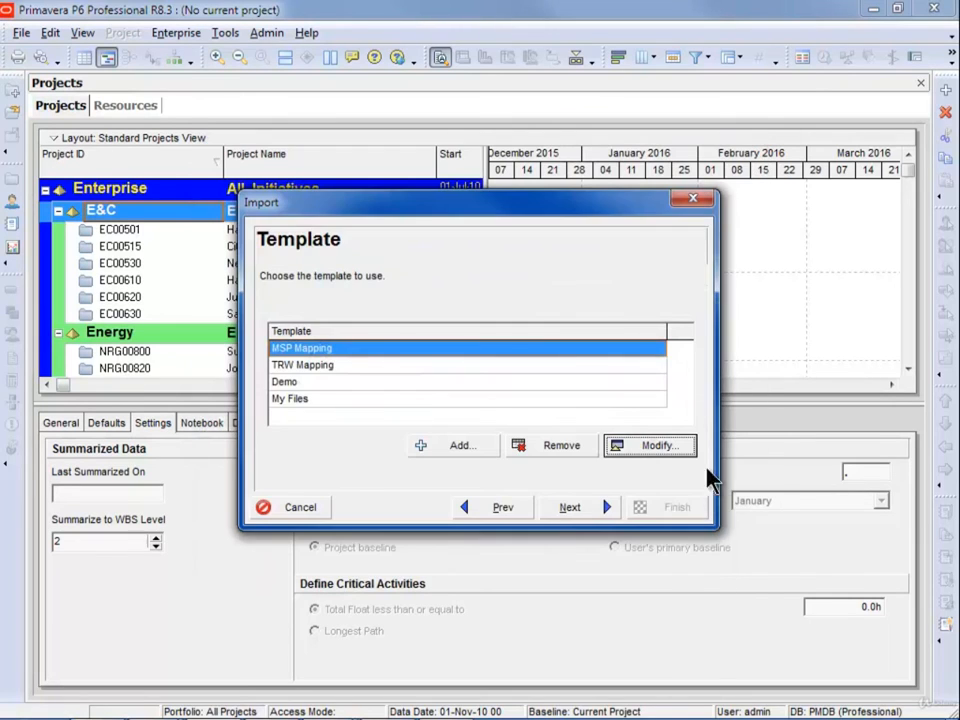
- Run the Microsoft Project import with the MSP Mapping template and close the import result
click(596, 512)
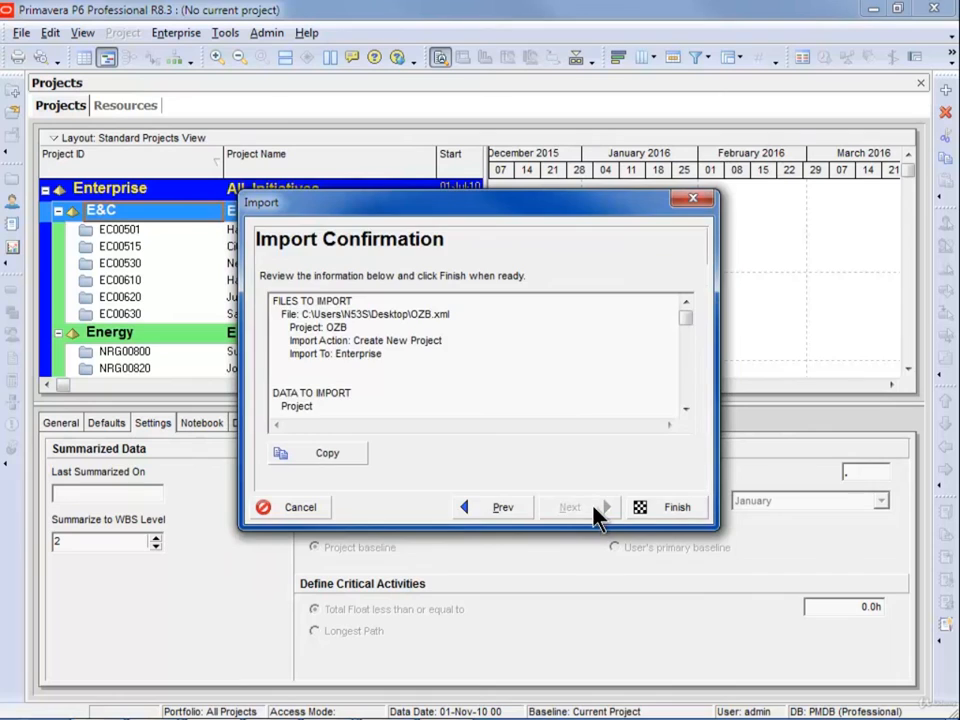
click(660, 509)
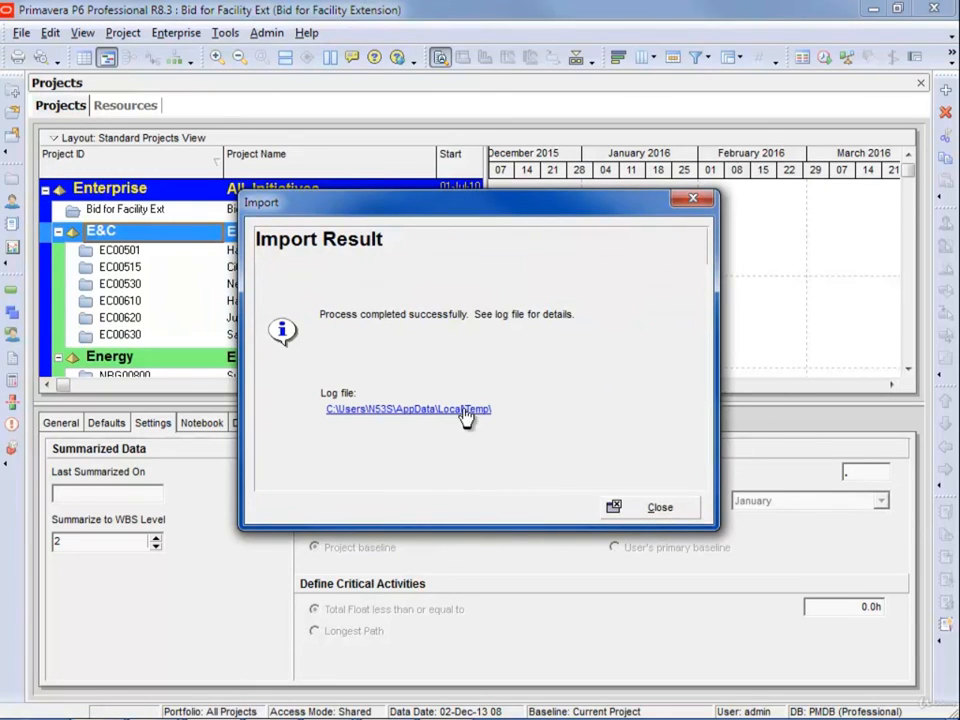
click(660, 510)
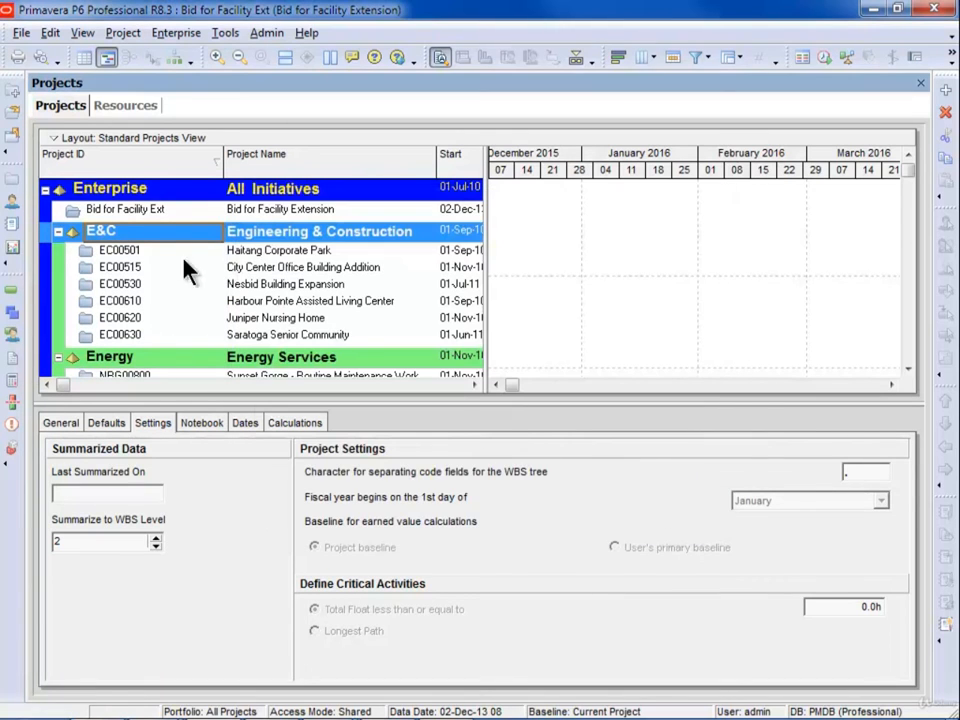
- Display the activities of the imported Bid for Facility Ext project and check their order when sorted by Activity ID
click(11, 290)
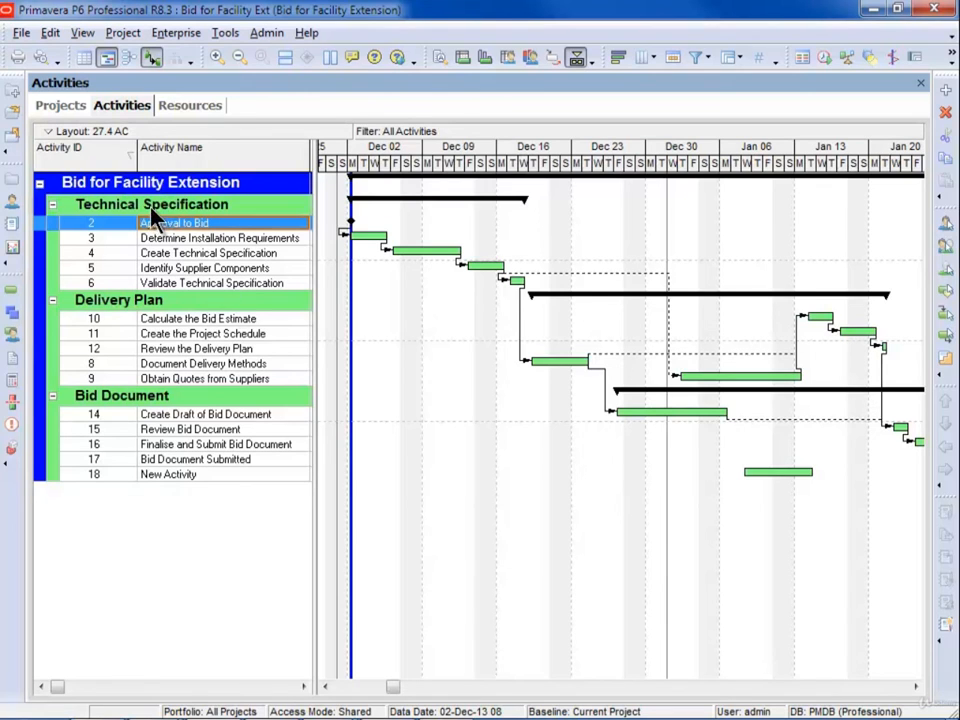
click(90, 148)
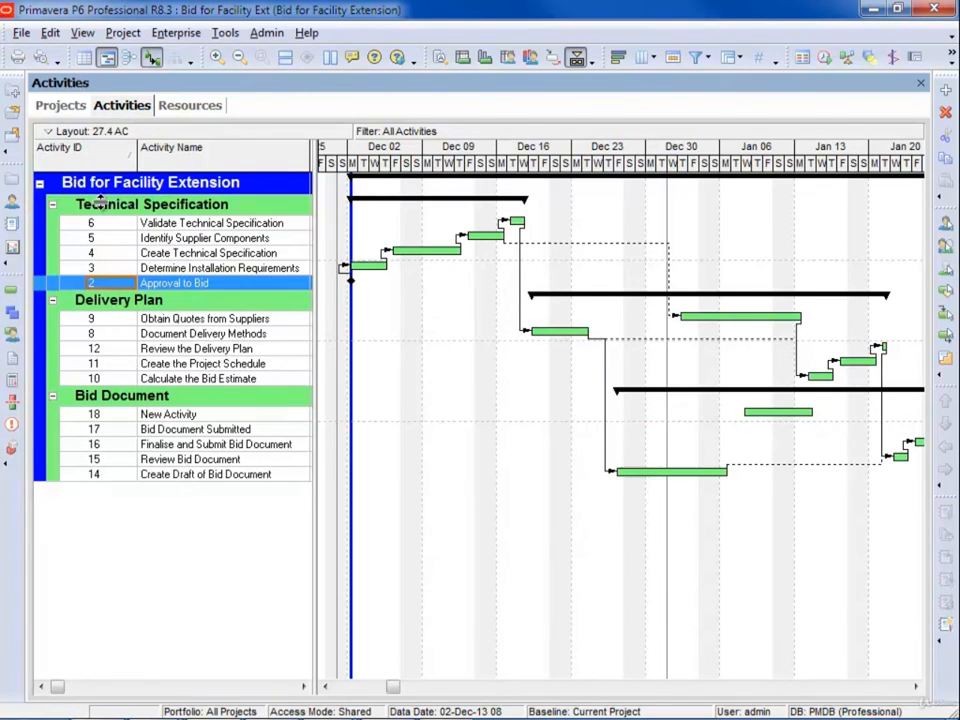
click(88, 148)
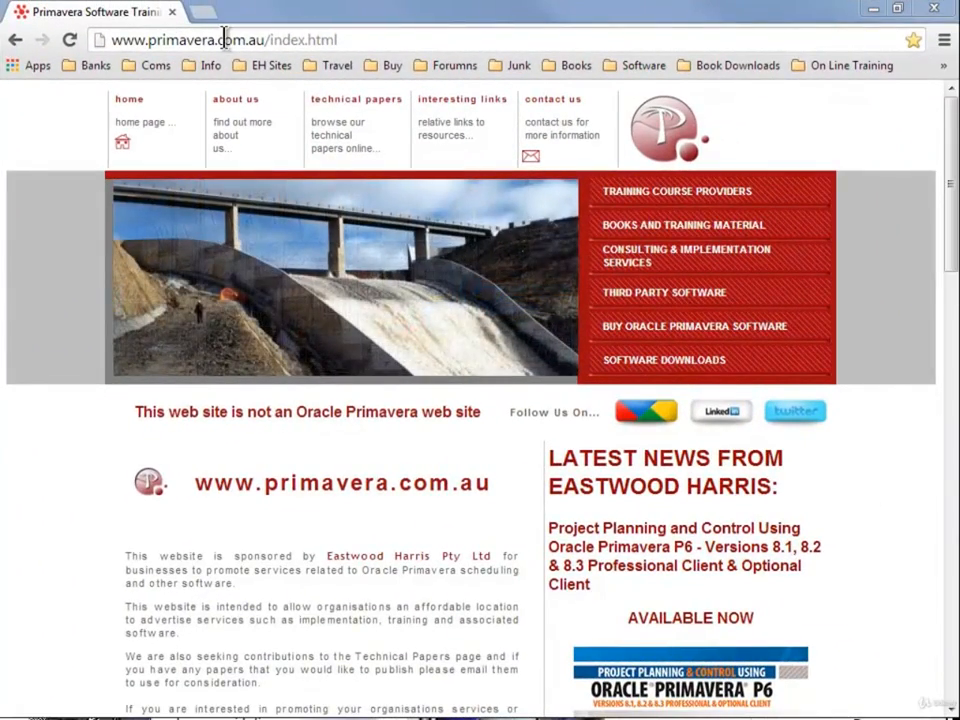
click(362, 106)
scroll(471, 362, down, 4)
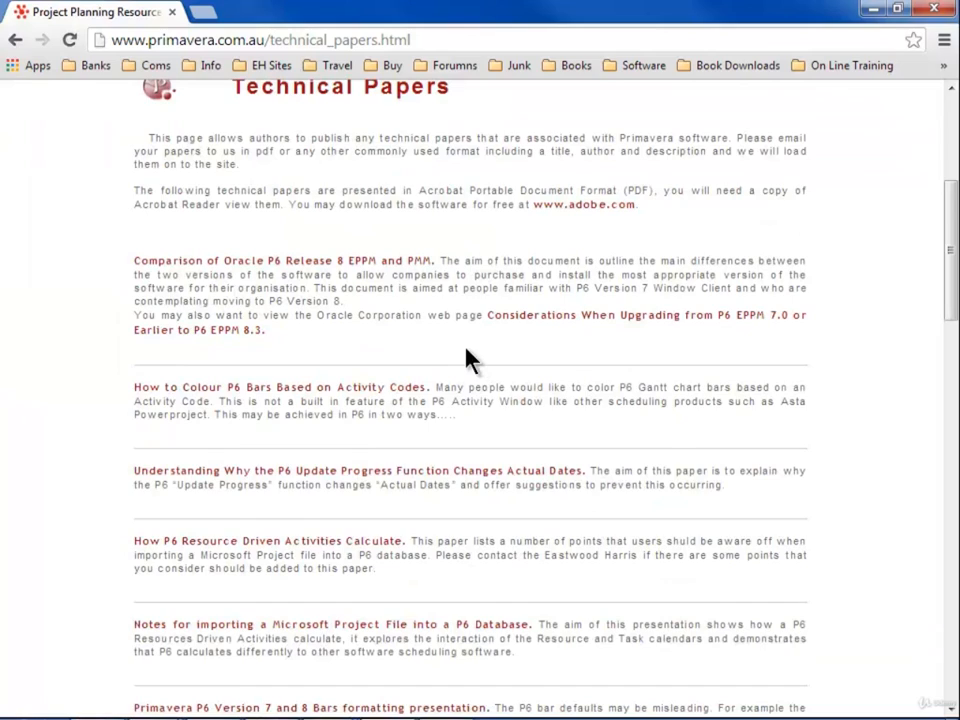
scroll(472, 357, down, 1)
scroll(493, 354, down, 2)
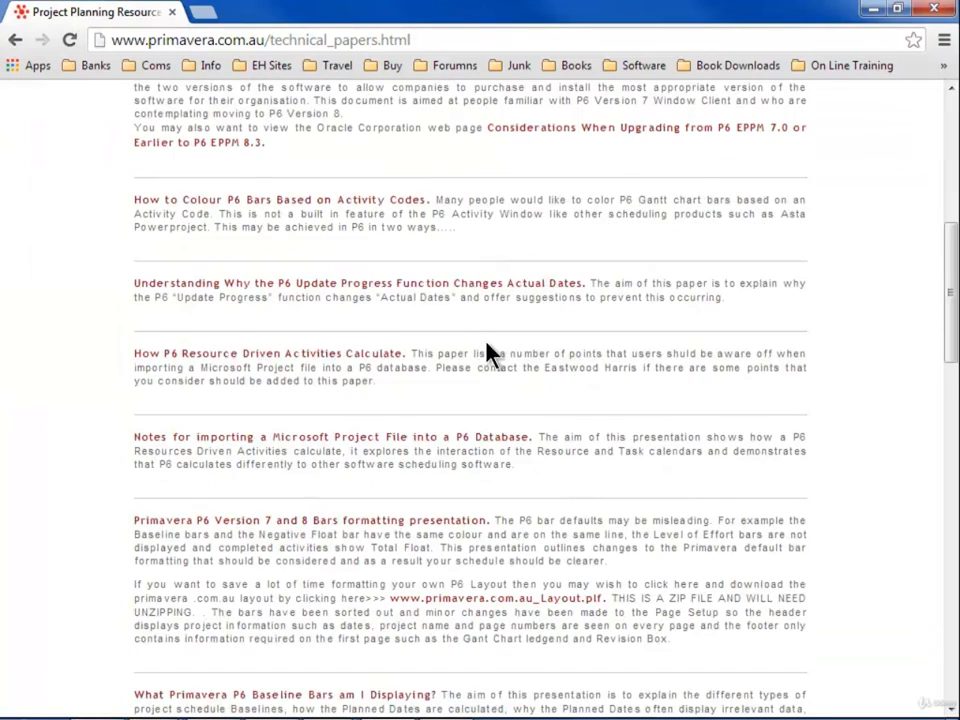
scroll(521, 332, down, 2)
scroll(515, 328, down, 1)
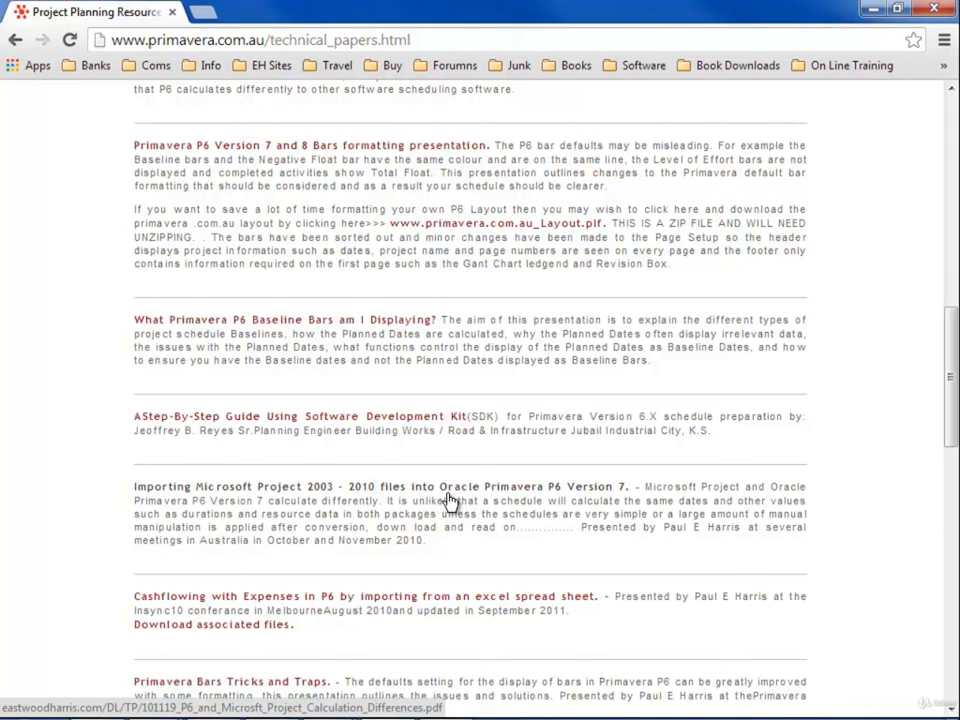
- Open the site's third party software page and look through the listed add-ons for tools that review or clean XER files before import
scroll(450, 497, up, 5)
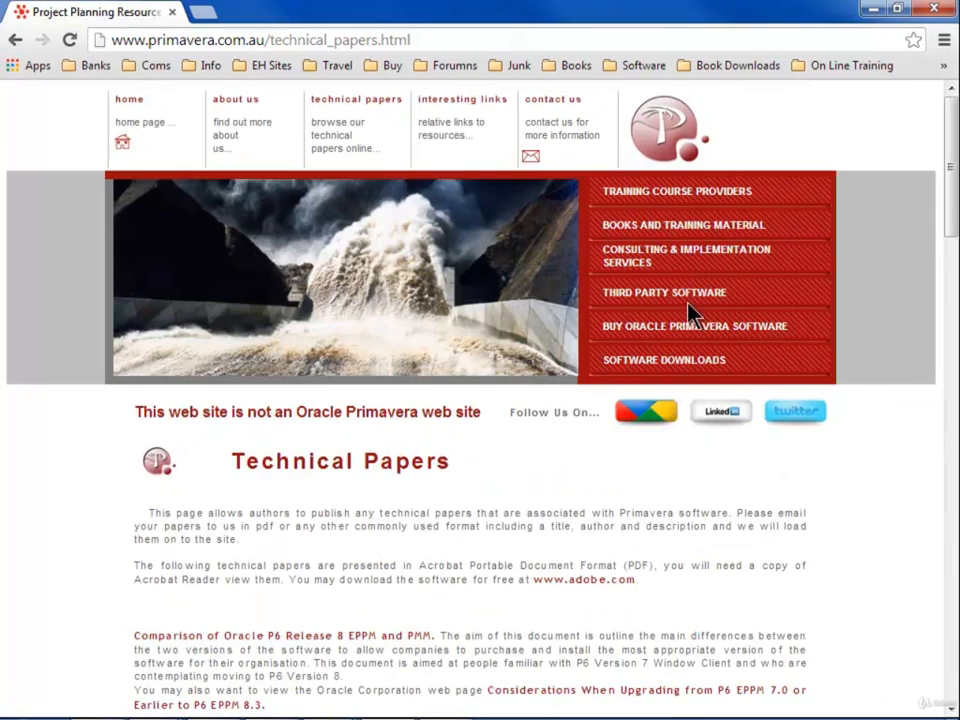
click(666, 296)
scroll(370, 435, down, 9)
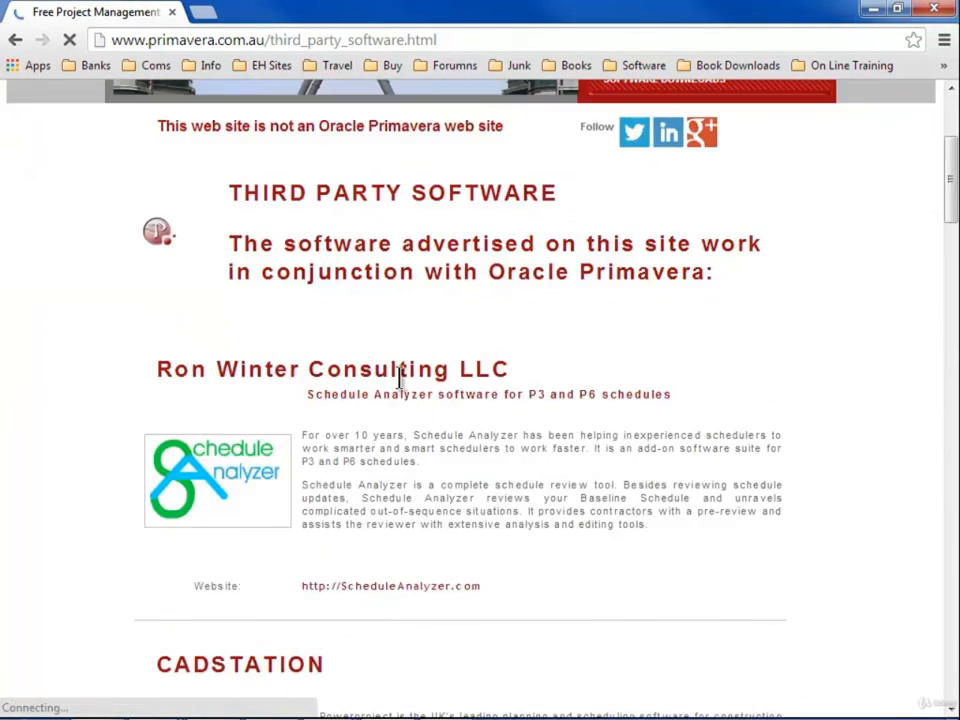
scroll(362, 253, down, 4)
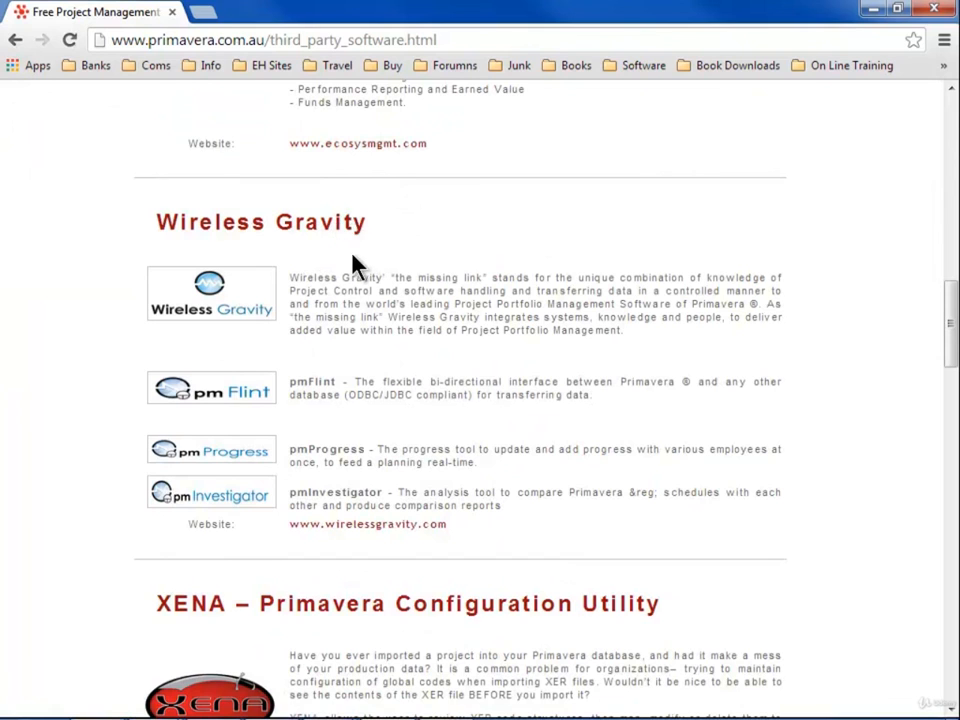
scroll(359, 275, down, 3)
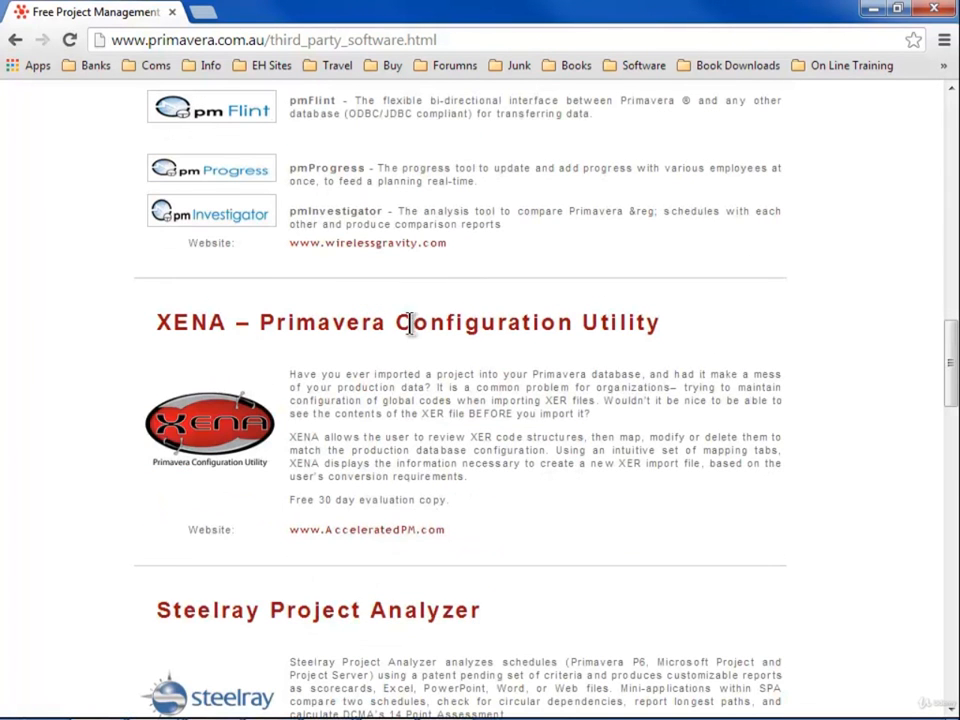
scroll(460, 330, down, 2)
scroll(460, 330, down, 5)
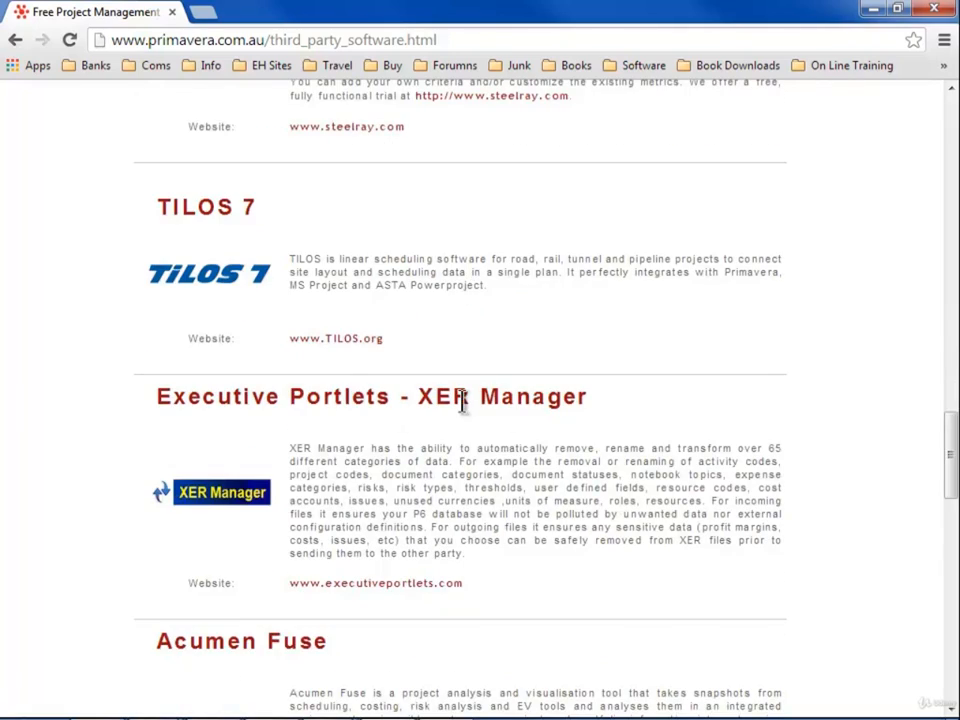
scroll(467, 364, up, 1)
scroll(467, 364, up, 15)
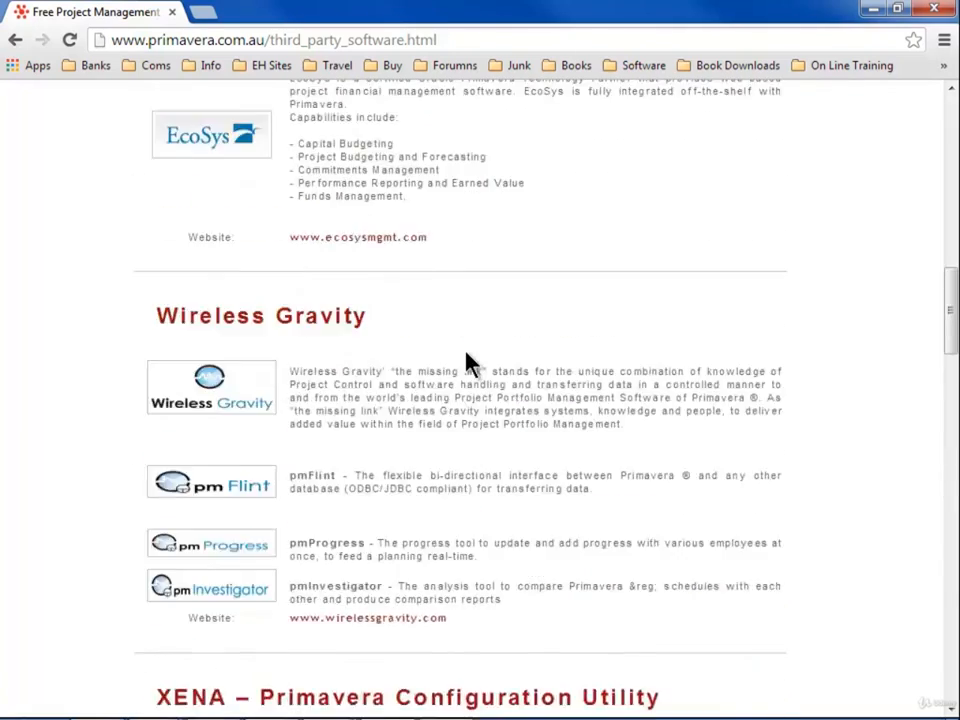